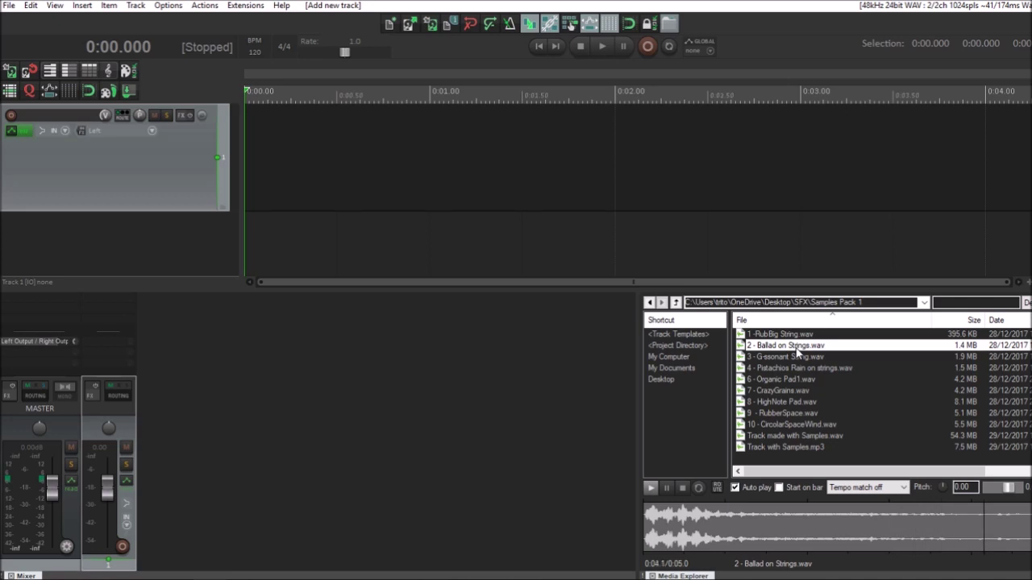
- Insert the sample "2 - Ballad on Strings.wav" from Samples Pack 1 at the start of track 1
{"action": "left_click_drag", "start_coordinate": [797, 350], "coordinate": [450, 155]}
{"action": "scroll", "coordinate": [453, 156], "scroll_direction": "down", "scroll_amount": 3}
{"action": "scroll", "coordinate": [453, 156], "scroll_direction": "up", "scroll_amount": 5}
{"action": "left_click_drag", "start_coordinate": [239, 156], "coordinate": [220, 165]}
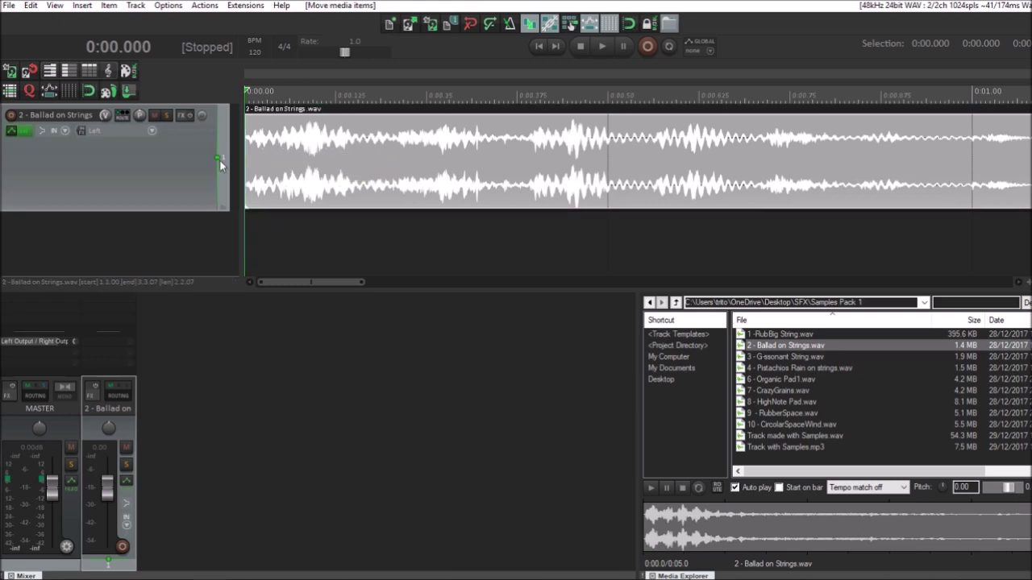
{"action": "scroll", "coordinate": [403, 186], "scroll_direction": "down", "scroll_amount": 5}
- Reverse the Ballad on Strings item as a new take and glue it into a single item
{"action": "left_click", "coordinate": [403, 185]}
{"action": "right_click", "coordinate": [383, 178]}
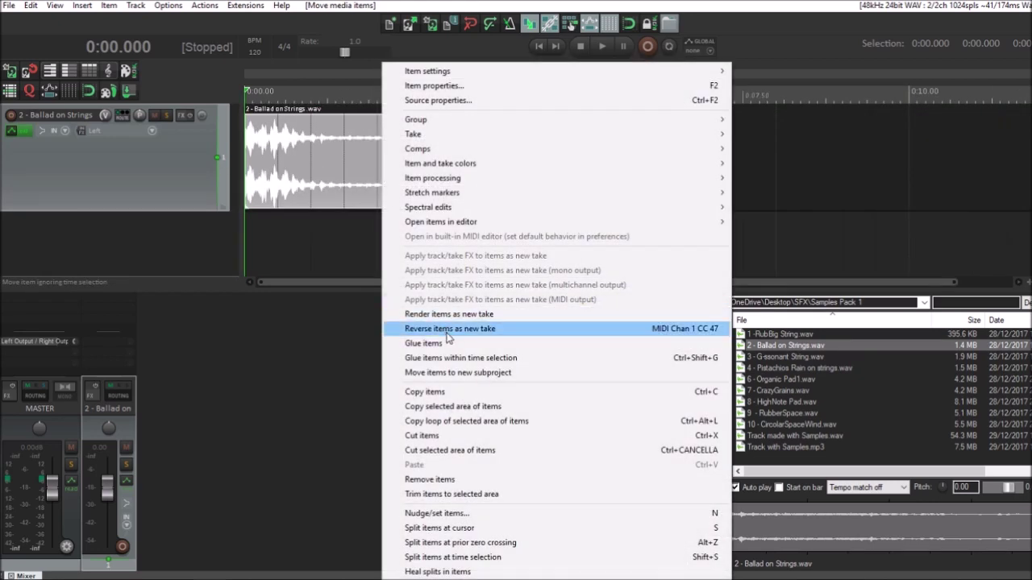
{"action": "left_click", "coordinate": [419, 327]}
{"action": "right_click", "coordinate": [417, 193]}
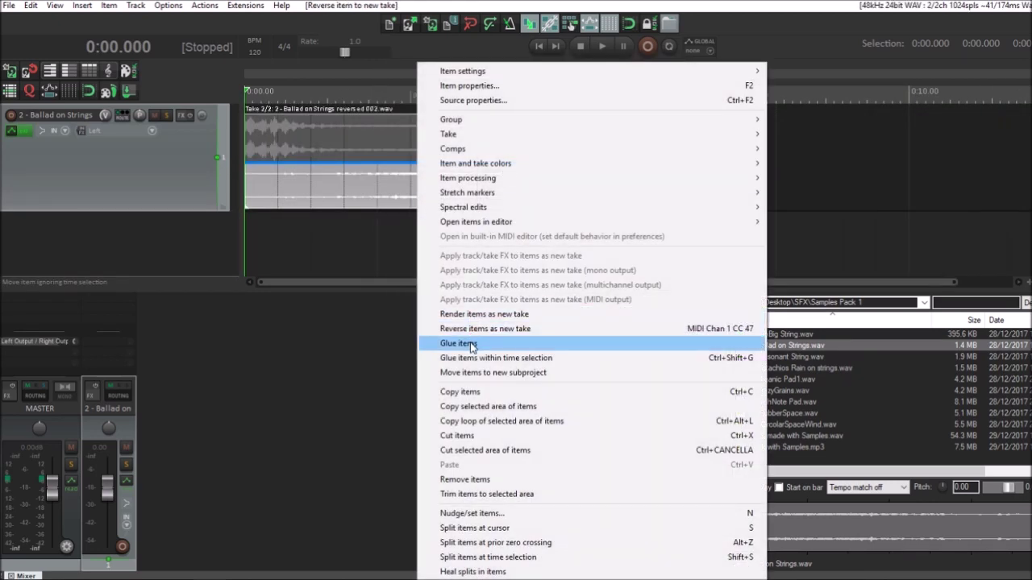
{"action": "left_click", "coordinate": [451, 343]}
- Play the glued reversed item and close the Media Explorer
{"action": "key", "text": "space"}
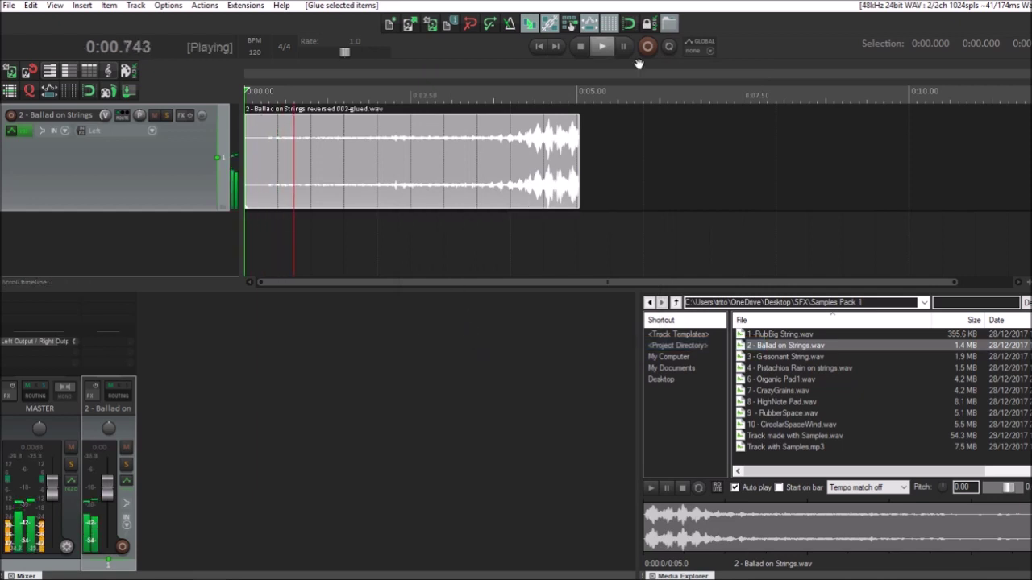
{"action": "key", "text": "ctrl+alt+x"}
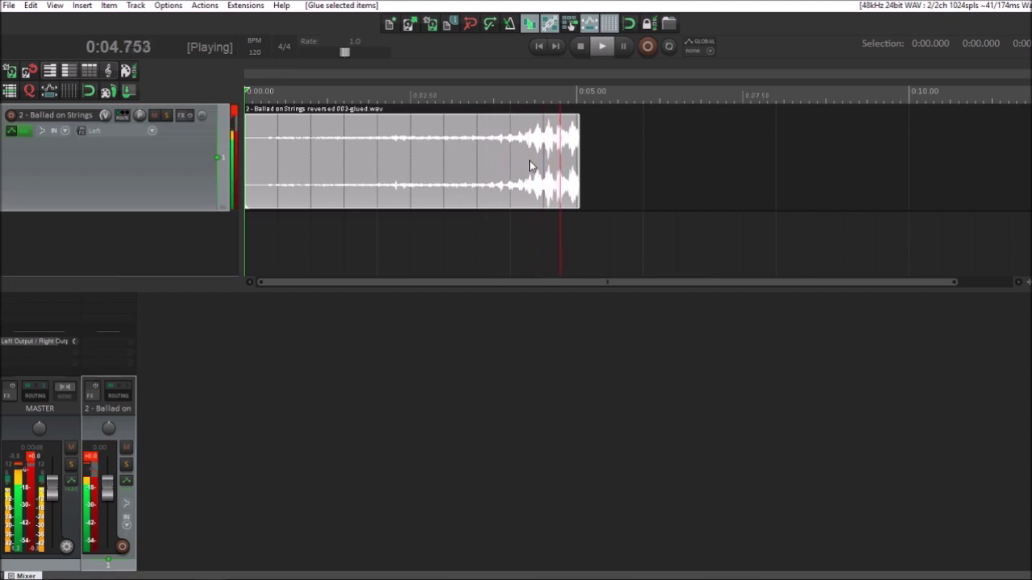
{"action": "key", "text": "space"}
{"action": "scroll", "coordinate": [530, 166], "scroll_direction": "down", "scroll_amount": 2}
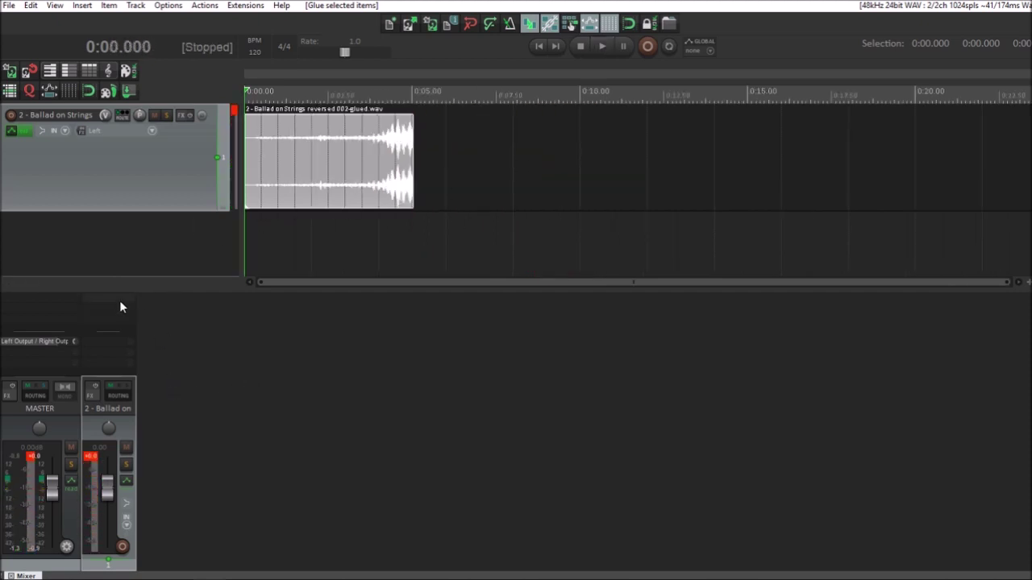
- Add the Cockos ReaVerb effect to track 1 and place its window clear of the track controls
{"action": "key", "text": "f"}
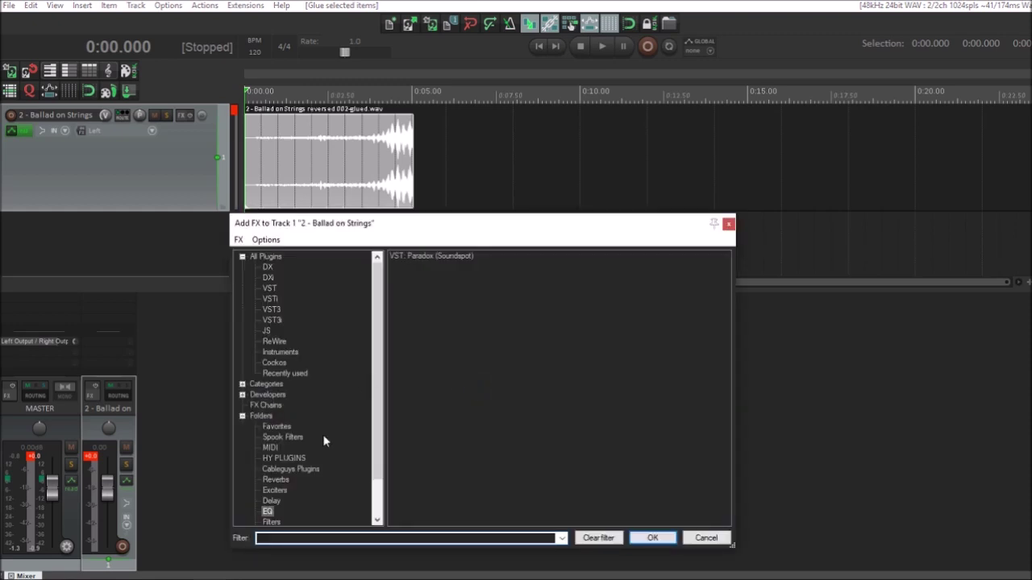
{"action": "left_click", "coordinate": [278, 479]}
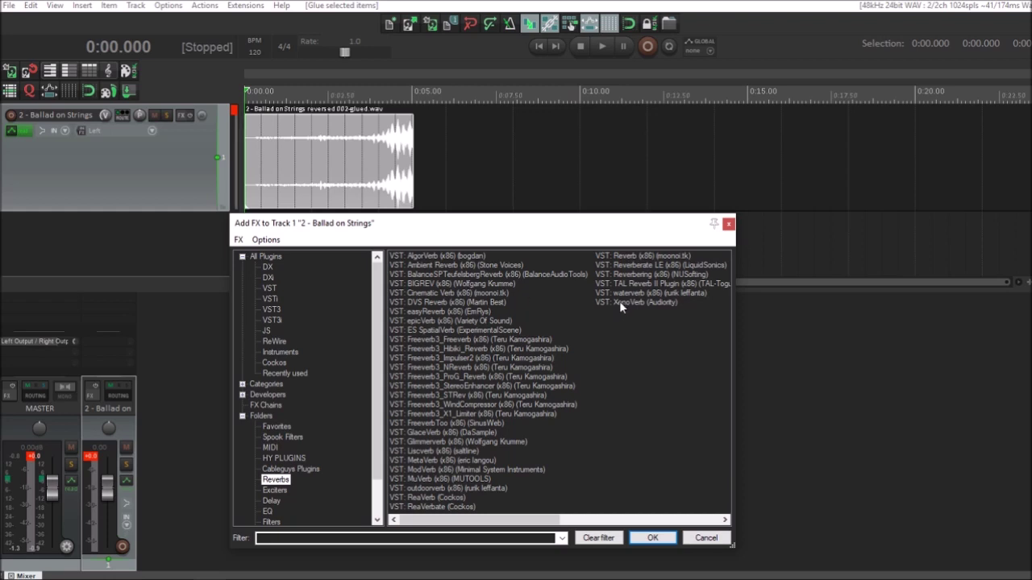
{"action": "left_click", "coordinate": [274, 362]}
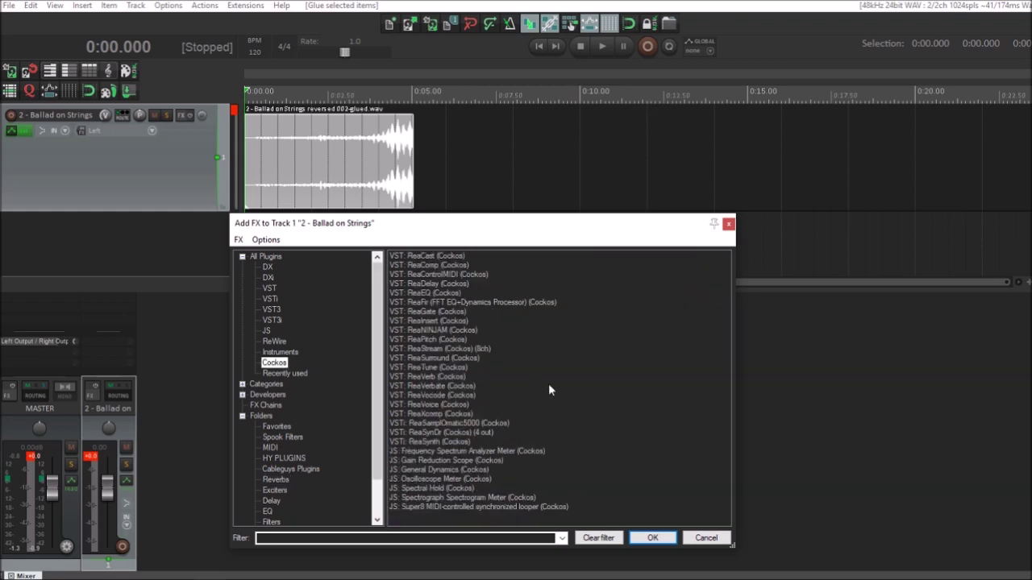
{"action": "double_click", "coordinate": [452, 378]}
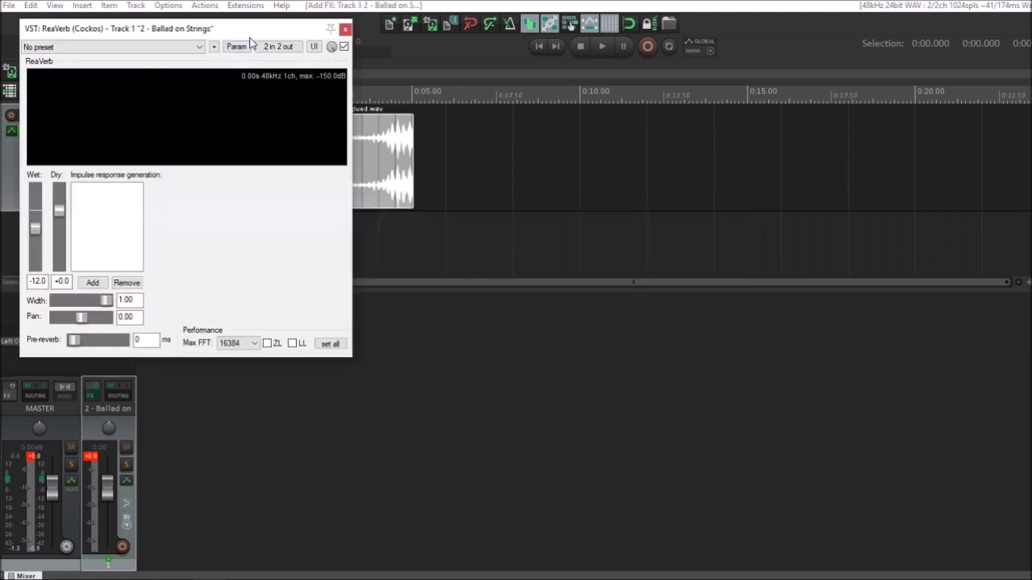
{"action": "left_click_drag", "start_coordinate": [251, 29], "coordinate": [538, 189]}
- Add a file-based impulse response to ReaVerb using the door recording "06 - Porta Apri e Chiudi.wav"
{"action": "left_click", "coordinate": [378, 442]}
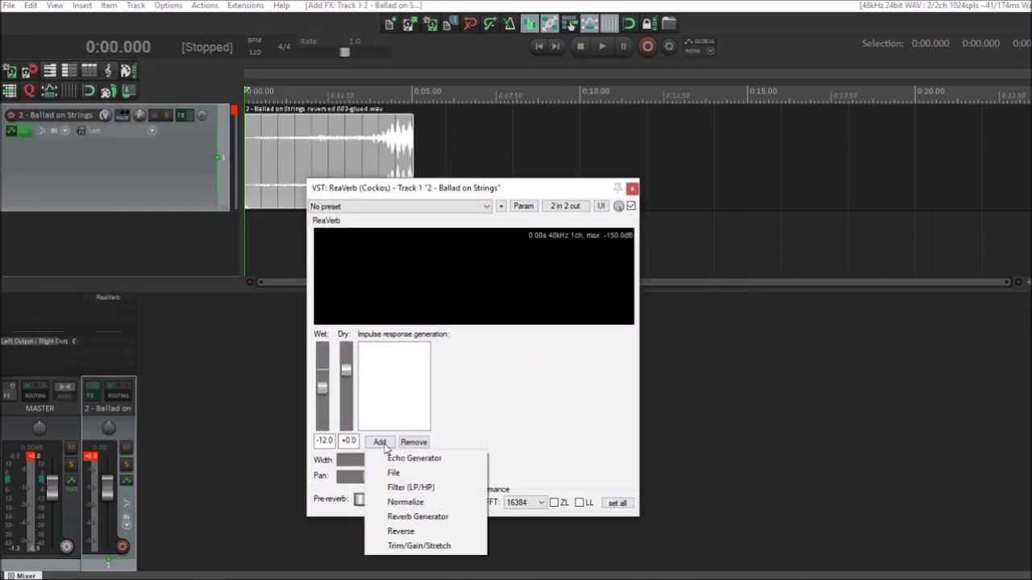
{"action": "left_click", "coordinate": [392, 473]}
{"action": "scroll", "coordinate": [515, 403], "scroll_direction": "down", "scroll_amount": 2}
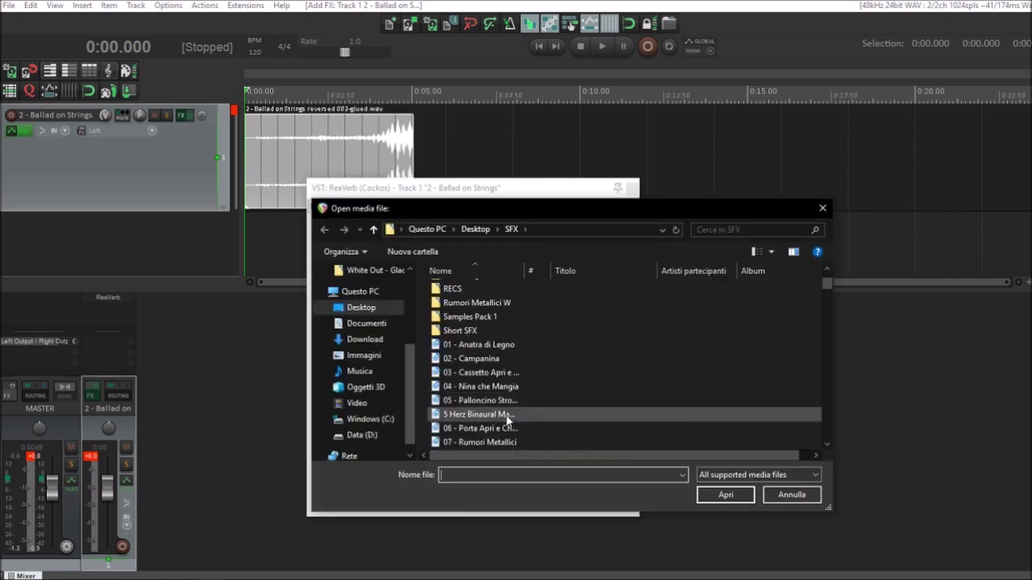
{"action": "double_click", "coordinate": [480, 428]}
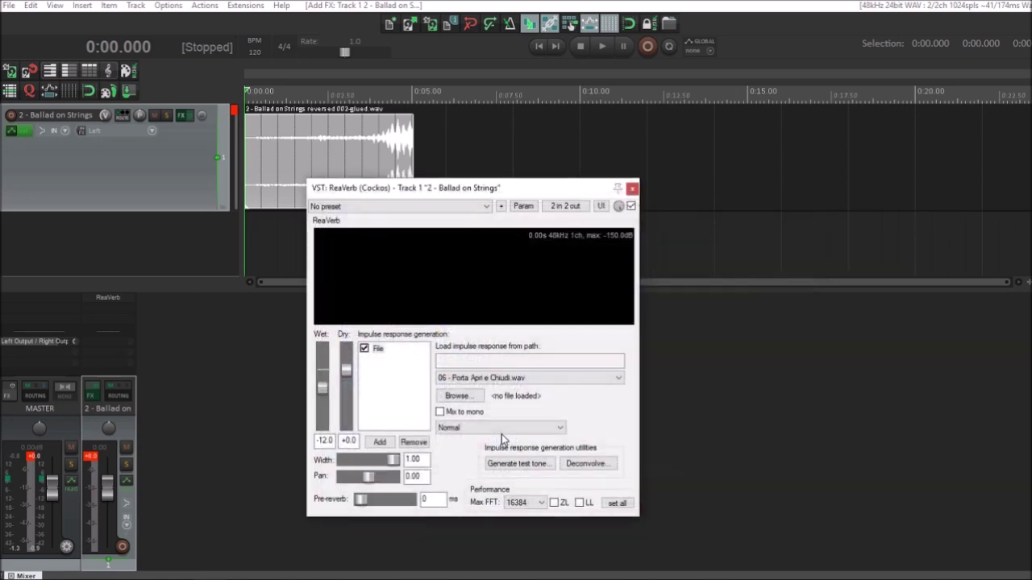
- Set the door impulse response to "Apply -18dB gain" and play the reversed item through it
{"action": "left_click", "coordinate": [479, 427]}
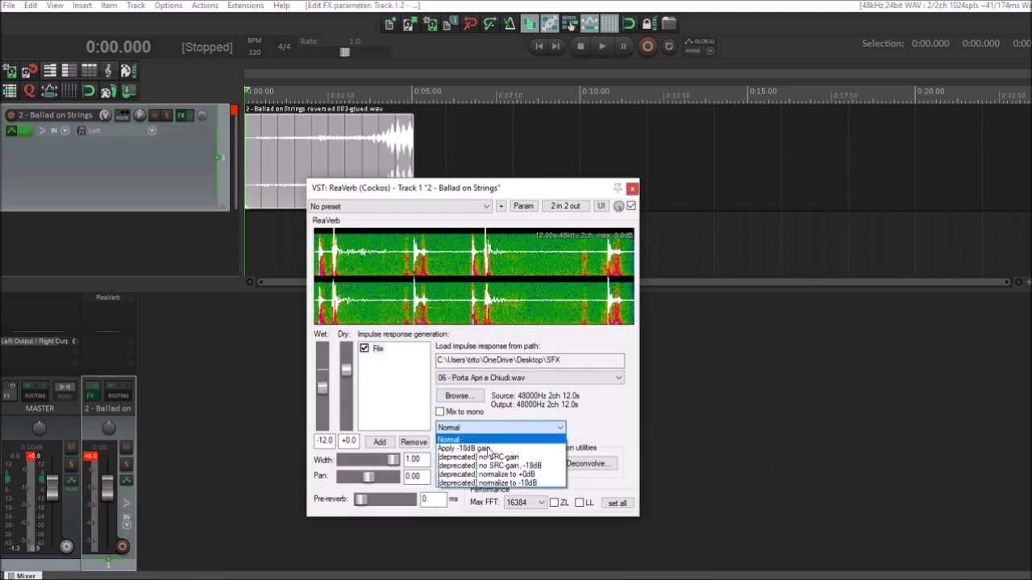
{"action": "left_click", "coordinate": [489, 455]}
{"action": "left_click", "coordinate": [193, 201]}
{"action": "key", "text": "space"}
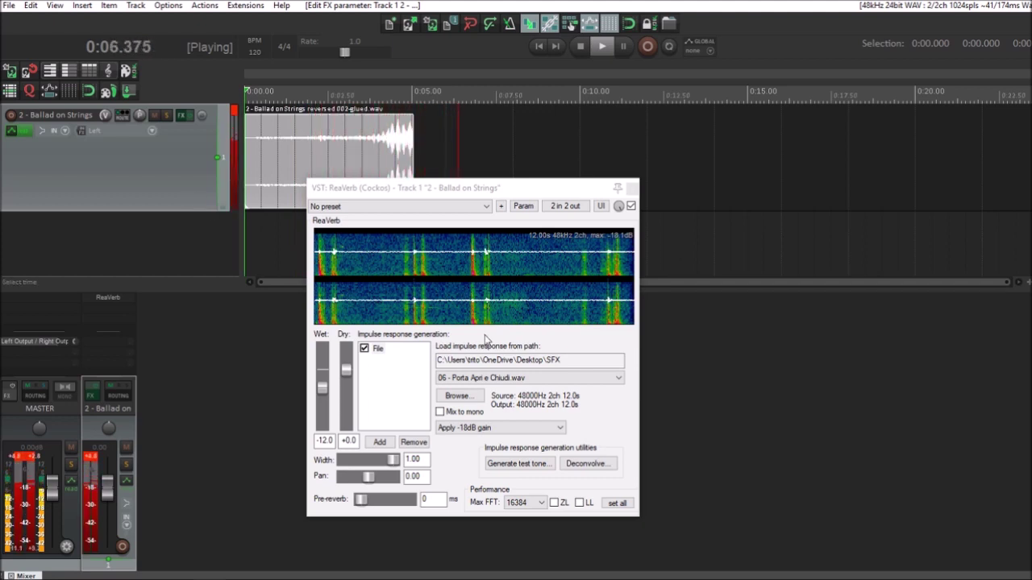
- Switch the impulse response to "03 - Cassetto Apri e Chiudi .wav" in Normal gain mode and replay the track
{"action": "left_click", "coordinate": [531, 378]}
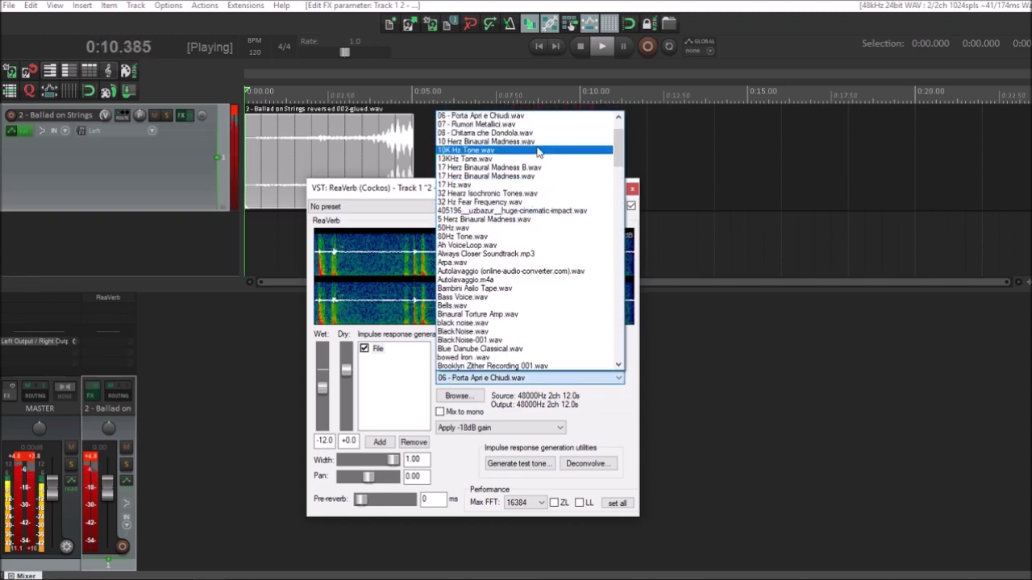
{"action": "scroll", "coordinate": [538, 141], "scroll_direction": "up", "scroll_amount": 2}
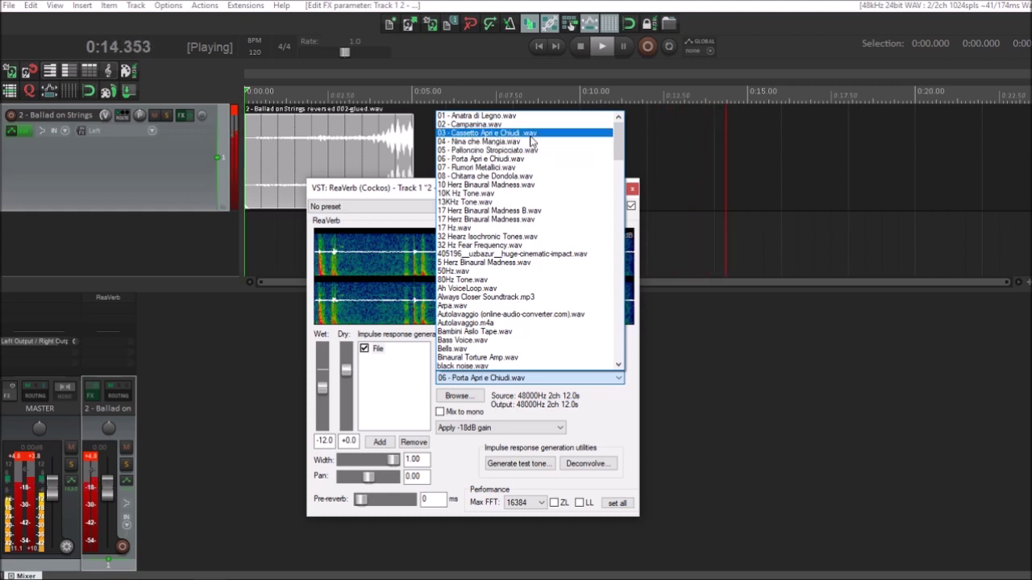
{"action": "left_click", "coordinate": [530, 133]}
{"action": "left_click", "coordinate": [499, 427]}
{"action": "left_click", "coordinate": [484, 437]}
{"action": "left_click", "coordinate": [180, 190]}
{"action": "key", "text": "space"}
{"action": "key", "text": "space"}
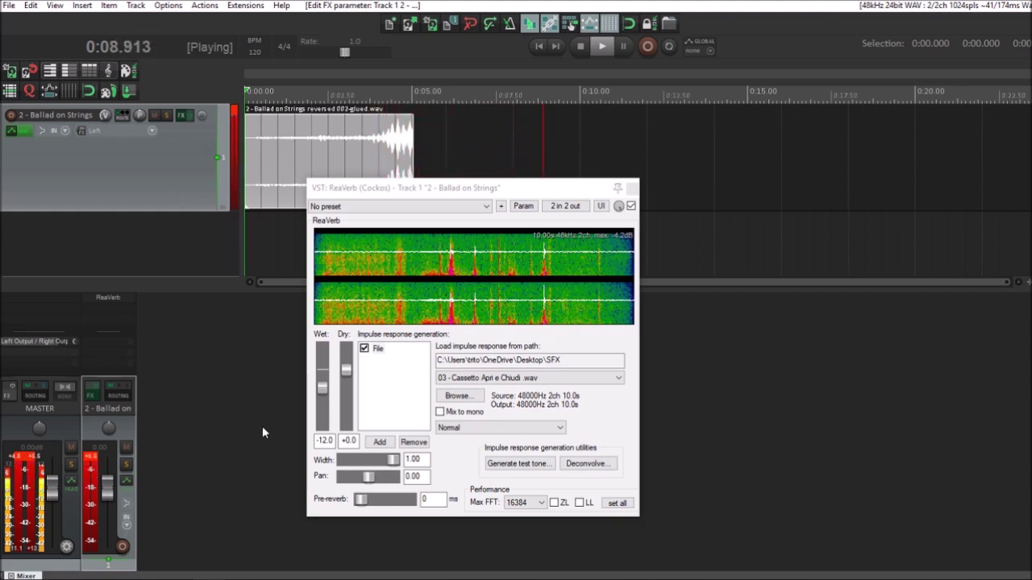
- Set the drawer impulse response to "Apply -18dB gain" and replay the track from the start
{"action": "left_click", "coordinate": [509, 429]}
{"action": "left_click", "coordinate": [503, 447]}
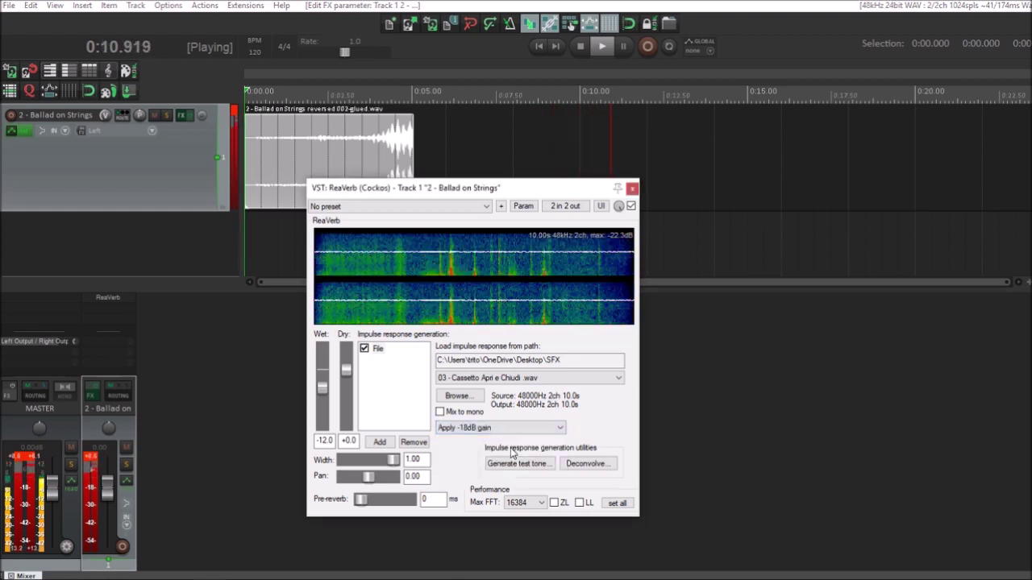
{"action": "left_click", "coordinate": [196, 162]}
{"action": "key", "text": "space"}
{"action": "key", "text": "space"}
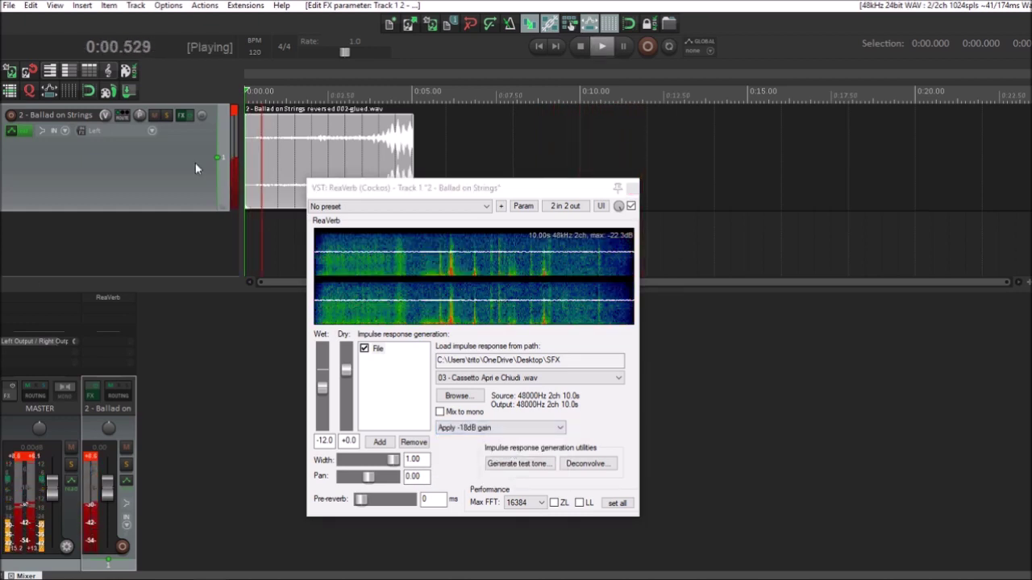
- Lower ReaVerb's wet level to -18.9 and replay the track, closing the effect window
{"action": "left_click_drag", "start_coordinate": [318, 389], "coordinate": [317, 398]}
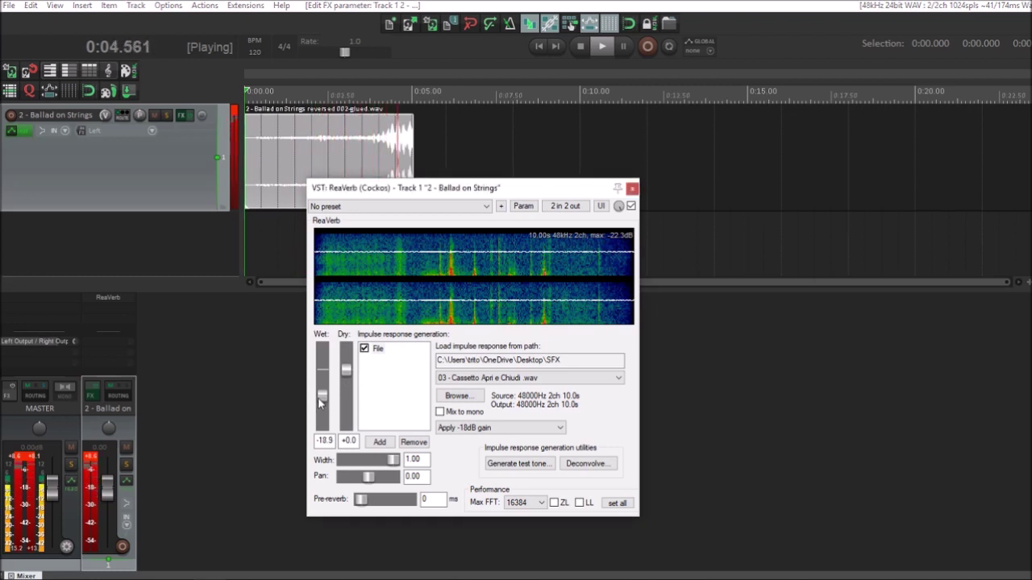
{"action": "key", "text": "space"}
{"action": "key", "text": "space"}
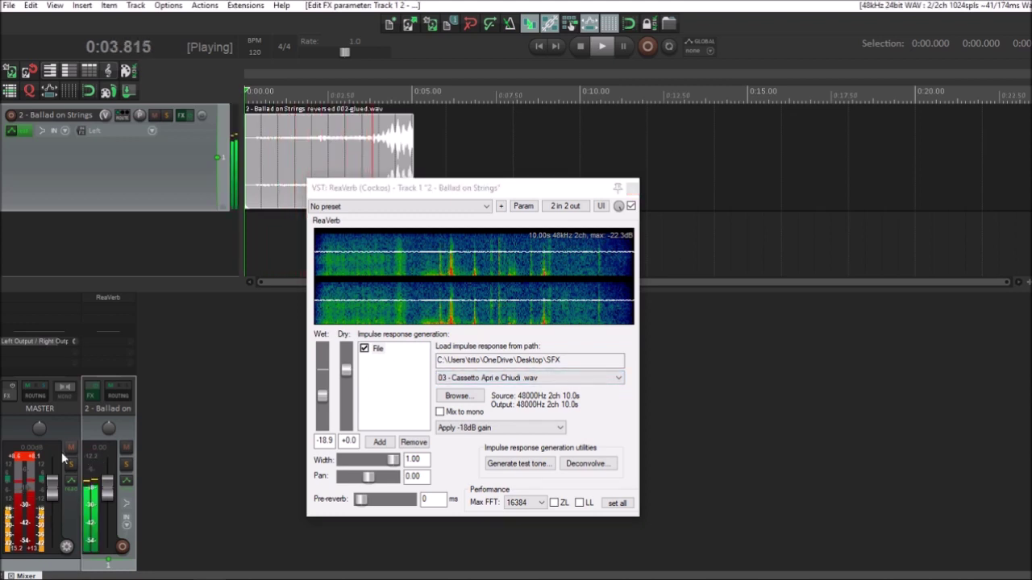
{"action": "left_click", "coordinate": [274, 456]}
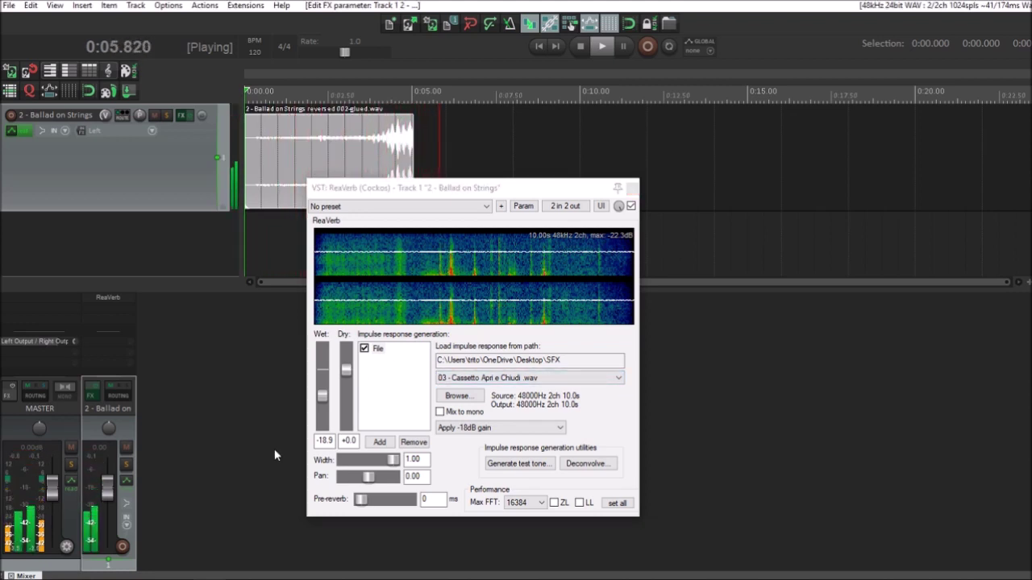
{"action": "key", "text": "Escape"}
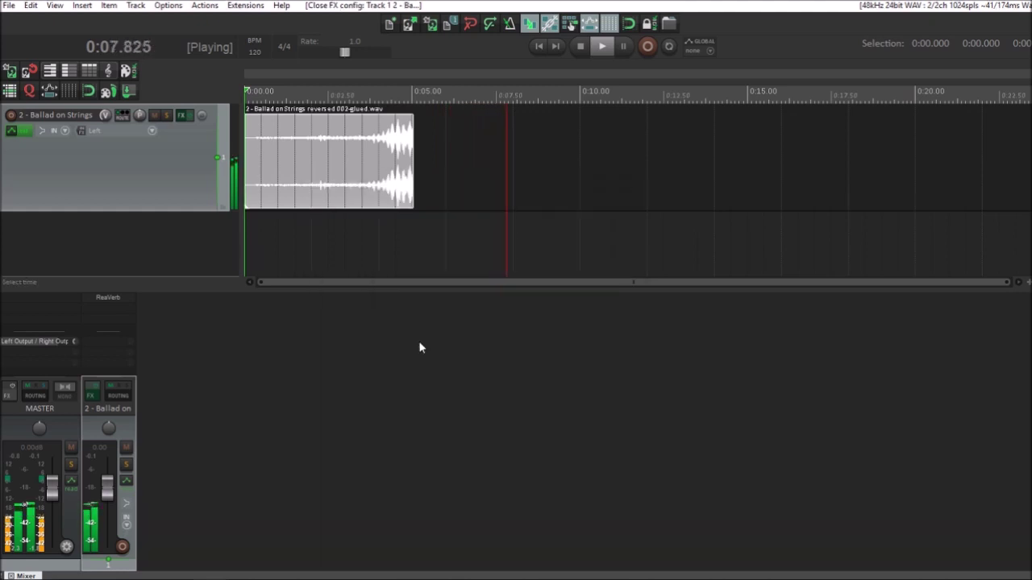
- Create a second track and route a send to it from track 1 in Pre-Fader (Post-FX) mode
{"action": "double_click", "coordinate": [382, 368]}
{"action": "left_click_drag", "start_coordinate": [118, 396], "coordinate": [175, 395]}
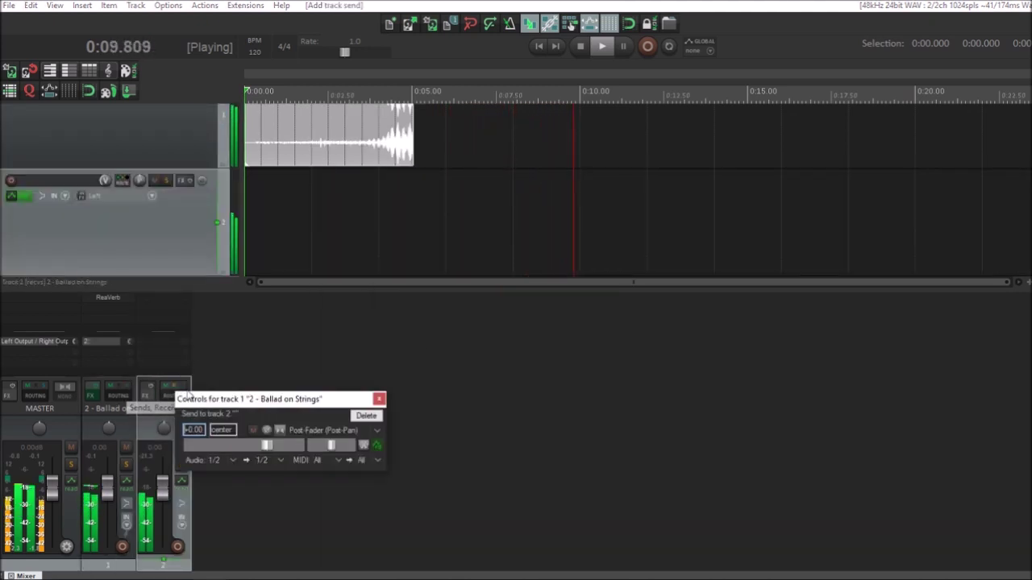
{"action": "left_click", "coordinate": [331, 430]}
{"action": "left_click", "coordinate": [340, 447]}
{"action": "left_click", "coordinate": [341, 431]}
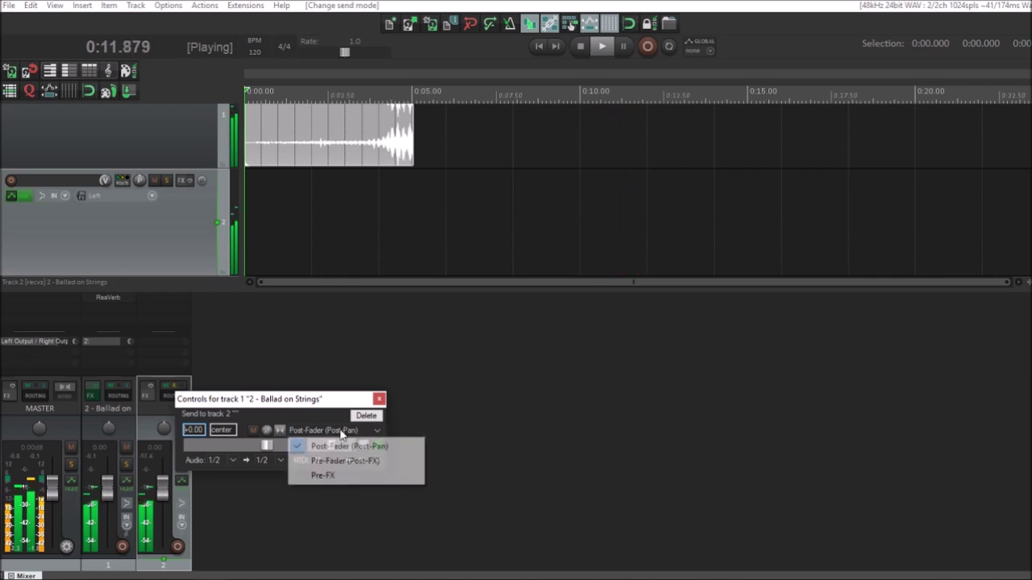
{"action": "left_click", "coordinate": [343, 460]}
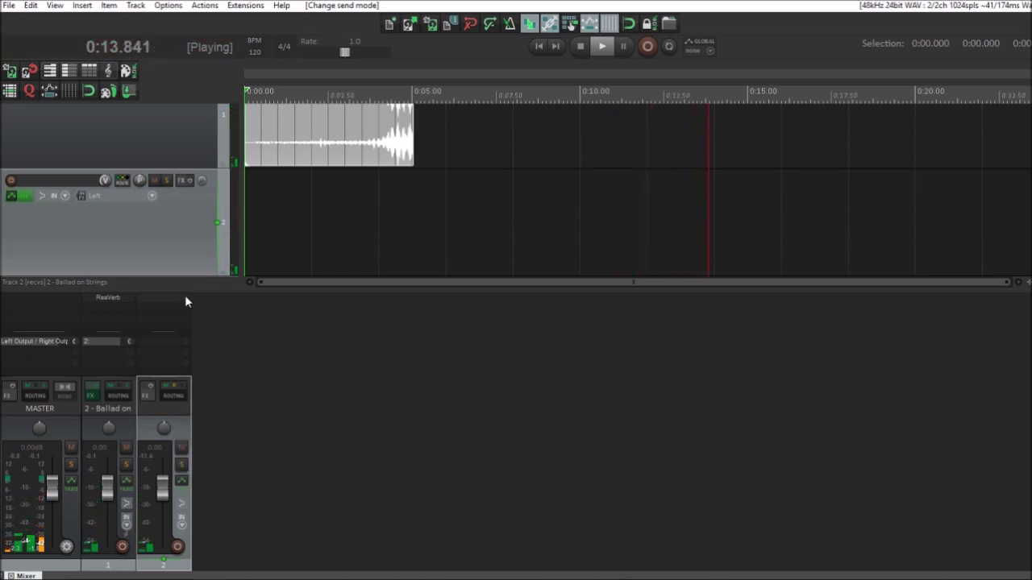
- Add the Audiority XenoVerb reverb to track 2 and move its window away from the timeline
{"action": "left_click", "coordinate": [185, 295]}
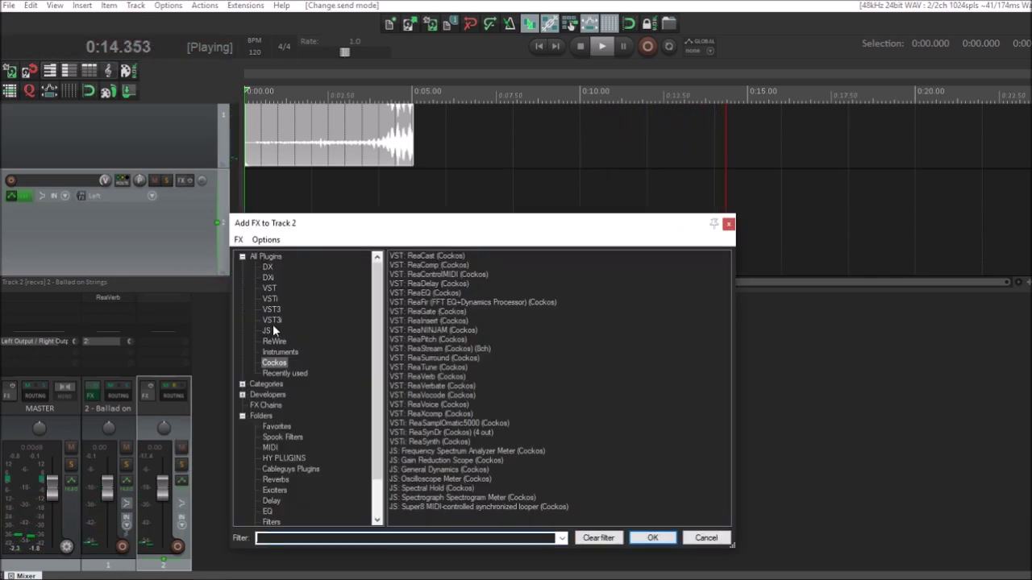
{"action": "left_click", "coordinate": [275, 480]}
{"action": "double_click", "coordinate": [626, 301]}
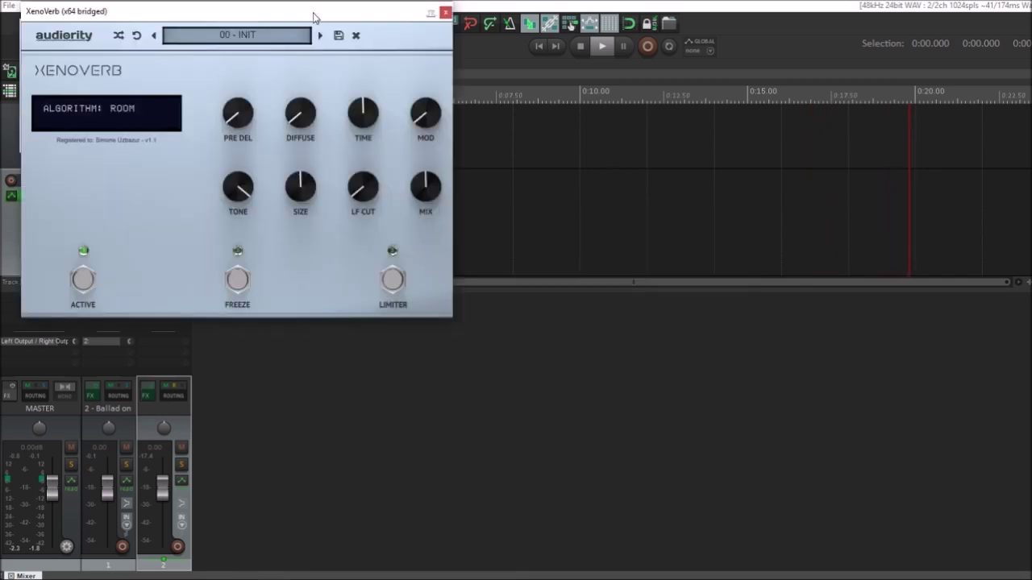
{"action": "left_click_drag", "start_coordinate": [315, 18], "coordinate": [572, 246]}
- Make a time selection from 0:00 to 0:20 and play it with repeat enabled
{"action": "left_click", "coordinate": [201, 159]}
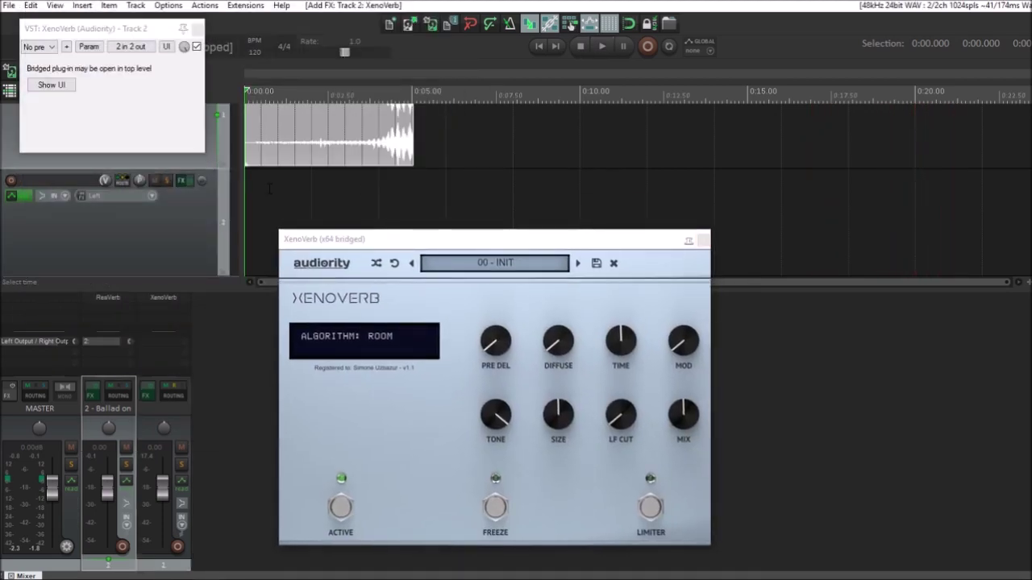
{"action": "scroll", "coordinate": [475, 168], "scroll_direction": "down", "scroll_amount": 3}
{"action": "left_click_drag", "start_coordinate": [489, 104], "coordinate": [246, 103]}
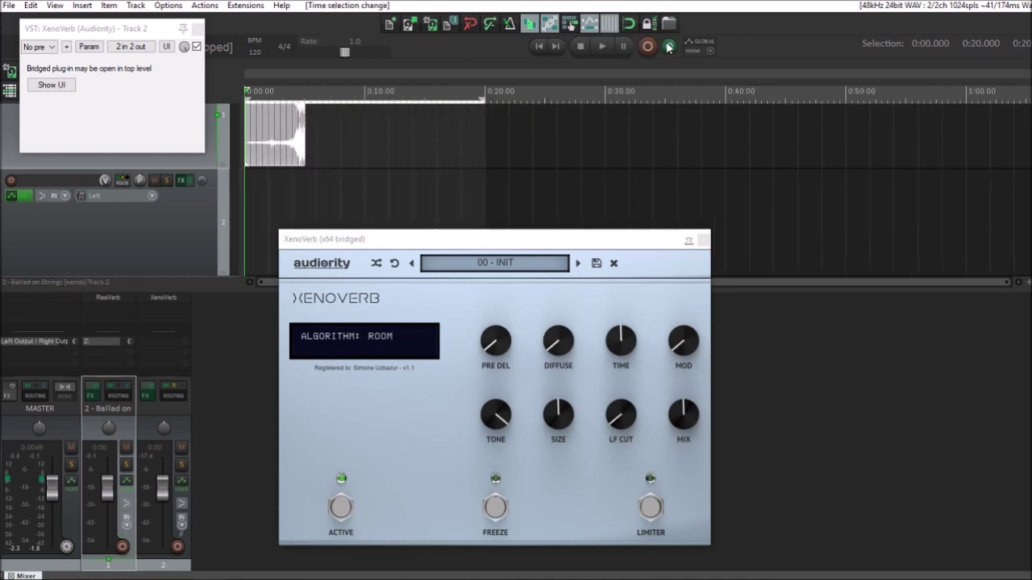
{"action": "key", "text": "space"}
- Switch XenoVerb to the SHIMMER algorithm, raise Pitch B and set Pitch A to 9 ST
{"action": "left_click", "coordinate": [393, 334]}
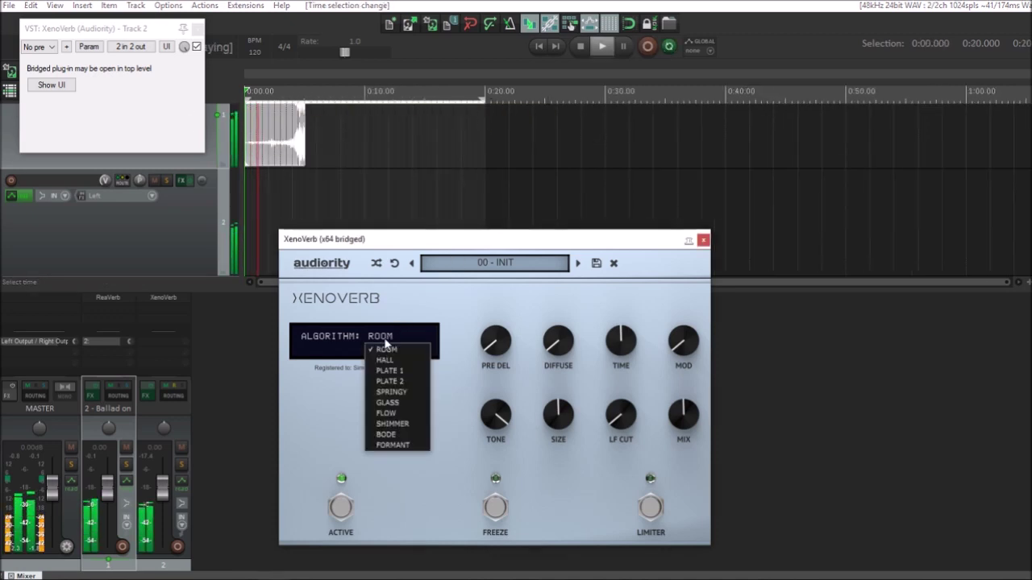
{"action": "left_click", "coordinate": [413, 425]}
{"action": "left_click_drag", "start_coordinate": [620, 415], "coordinate": [623, 397]}
{"action": "left_click_drag", "start_coordinate": [558, 414], "coordinate": [568, 391]}
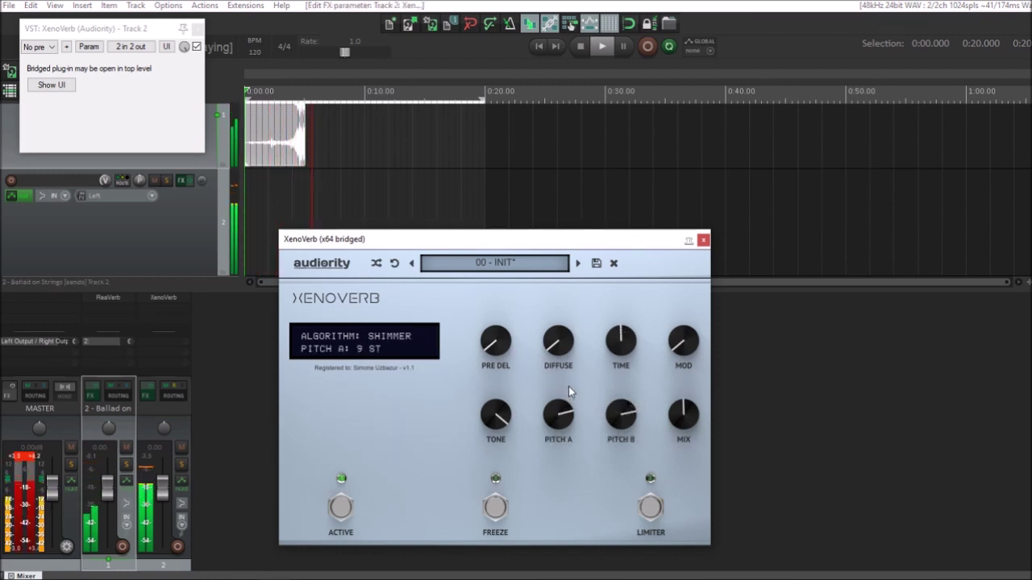
- Raise XenoVerb's Mix to maximum, increase Mod, and set Time to 1.4 s and Diffuse to 75 %
{"action": "left_click_drag", "start_coordinate": [677, 427], "coordinate": [678, 407]}
{"action": "mouse_move", "coordinate": [683, 342]}
{"action": "left_mouse_down"}
{"action": "mouse_move", "coordinate": [695, 351]}
{"action": "mouse_move", "coordinate": [695, 335]}
{"action": "left_mouse_up"}
{"action": "left_click_drag", "start_coordinate": [629, 349], "coordinate": [635, 324]}
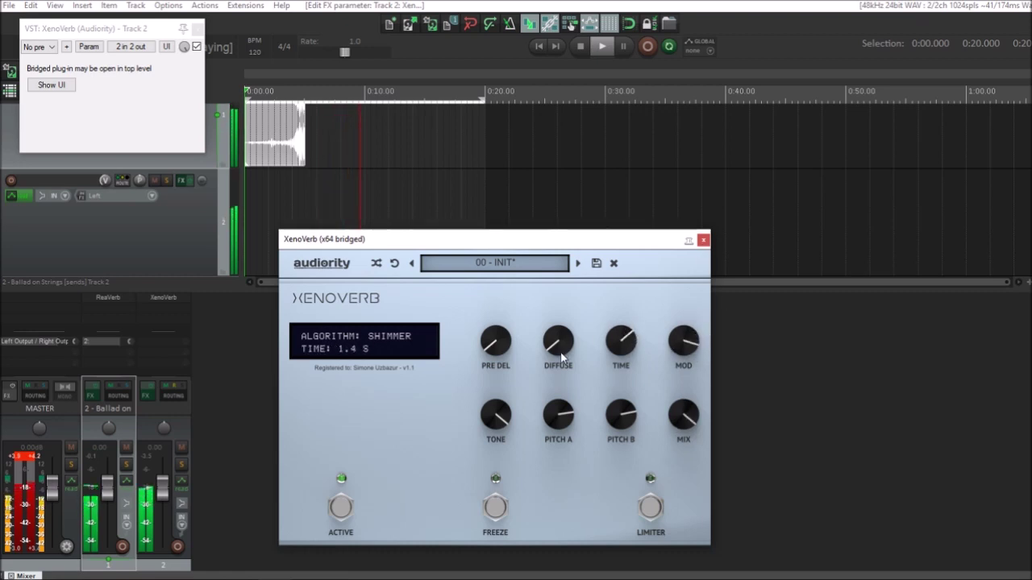
{"action": "left_click_drag", "start_coordinate": [562, 358], "coordinate": [589, 279]}
{"action": "left_click_drag", "start_coordinate": [569, 332], "coordinate": [572, 309]}
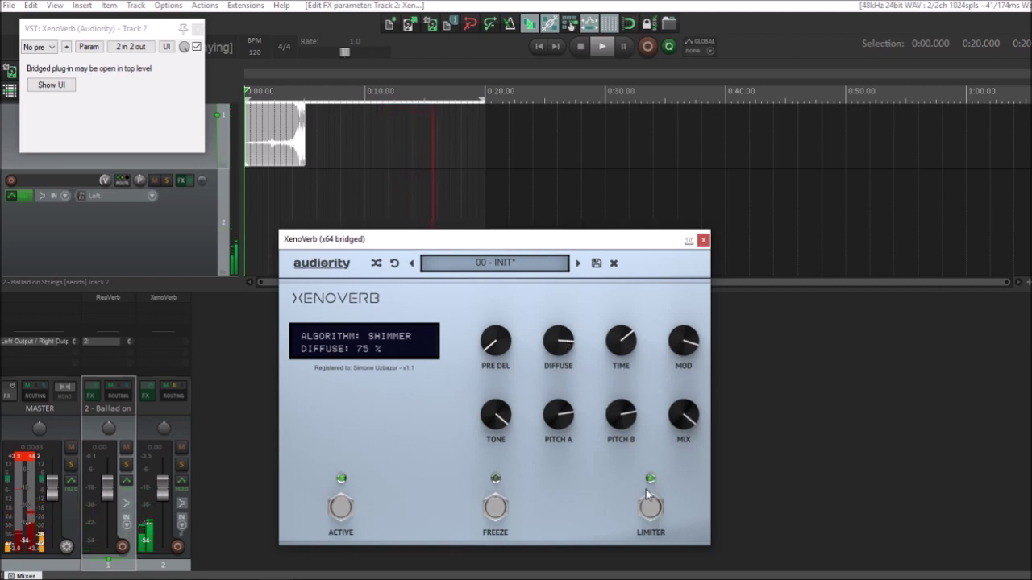
- Close the XenoVerb windows and restart playback from the beginning of the time selection
{"action": "left_click", "coordinate": [703, 240]}
{"action": "left_click", "coordinate": [198, 28]}
{"action": "key", "text": "space"}
{"action": "key", "text": "space"}
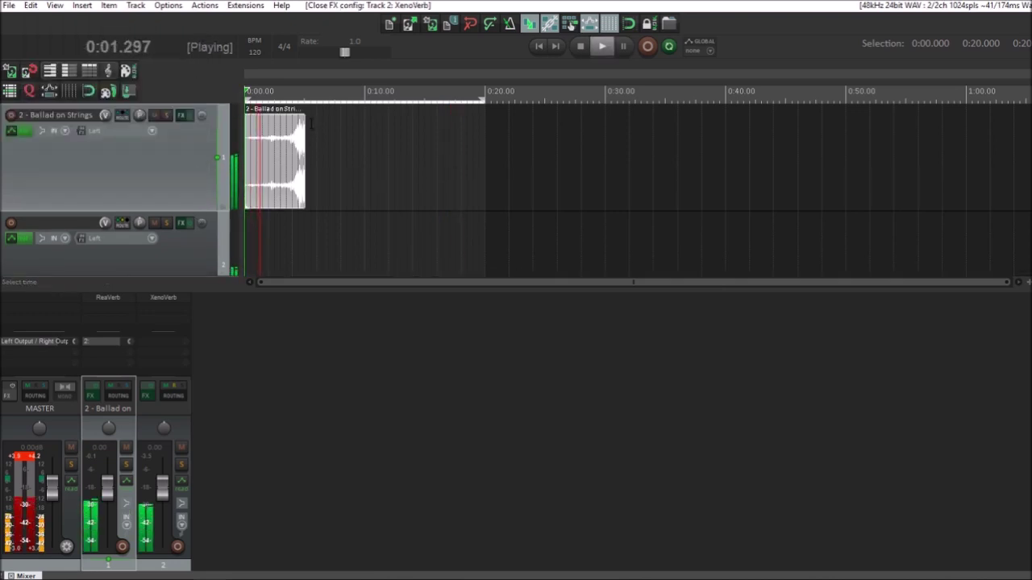
- Add a short fade-out to the end of the strings item on track 1, reduce the track heights and stop playback
{"action": "left_click_drag", "start_coordinate": [303, 118], "coordinate": [295, 118]}
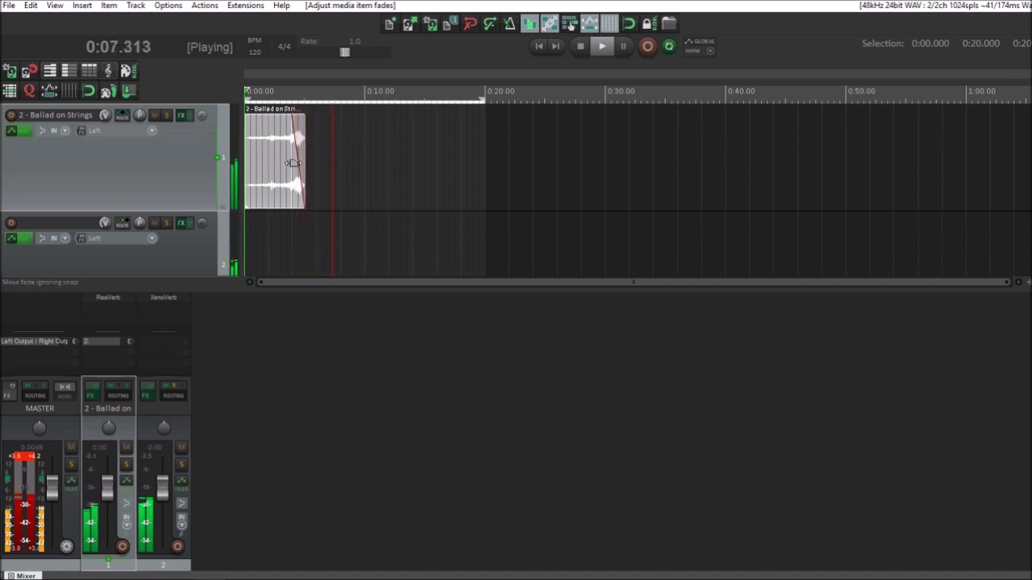
{"action": "scroll", "coordinate": [204, 169], "scroll_direction": "down", "scroll_amount": 1}
{"action": "scroll", "coordinate": [204, 166], "scroll_direction": "down", "scroll_amount": 3}
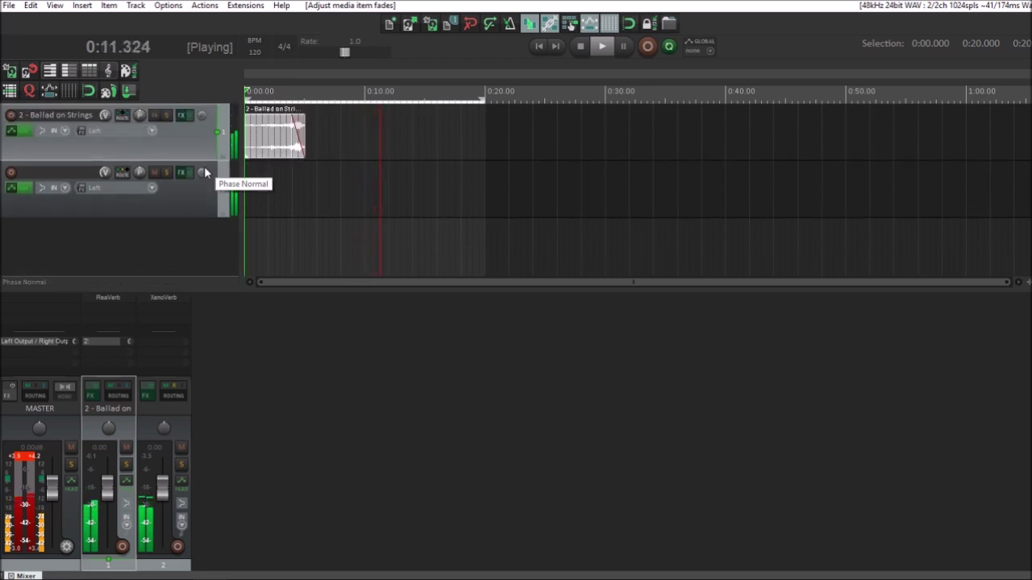
{"action": "scroll", "coordinate": [204, 152], "scroll_direction": "up", "scroll_amount": 1}
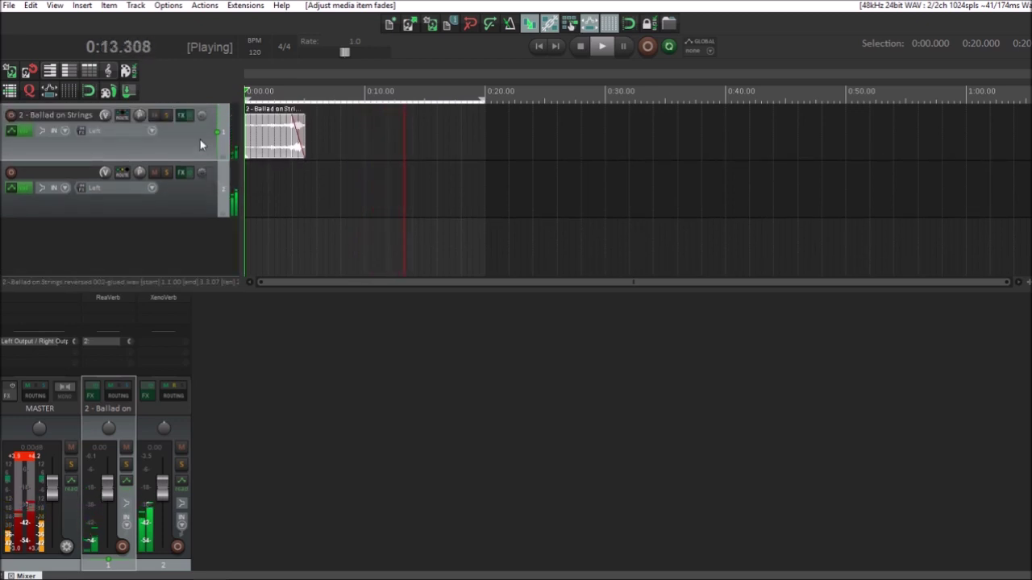
{"action": "key", "text": "space"}
{"action": "double_click", "coordinate": [197, 233]}
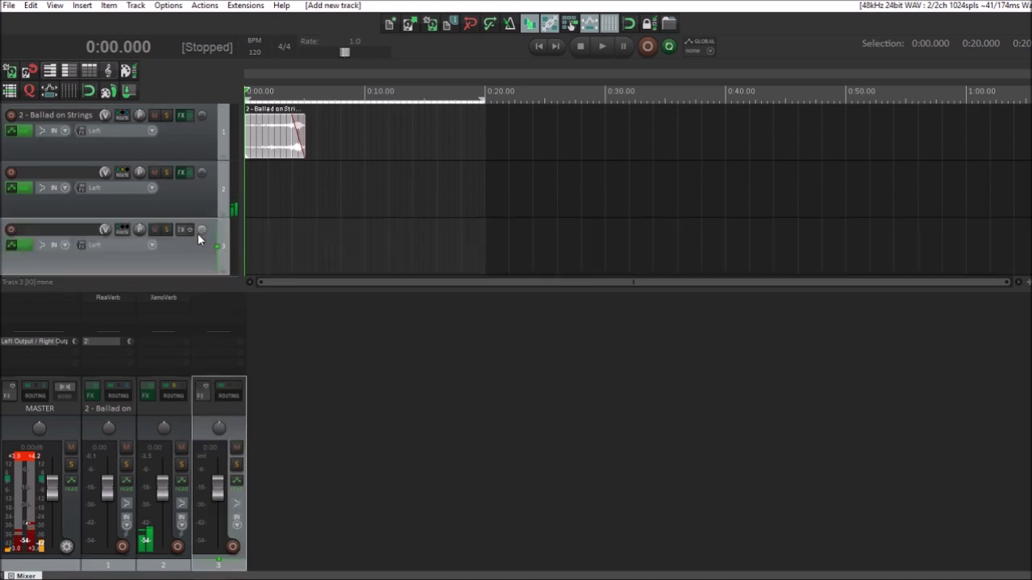
{"action": "scroll", "coordinate": [198, 233], "scroll_direction": "down", "scroll_amount": 1}
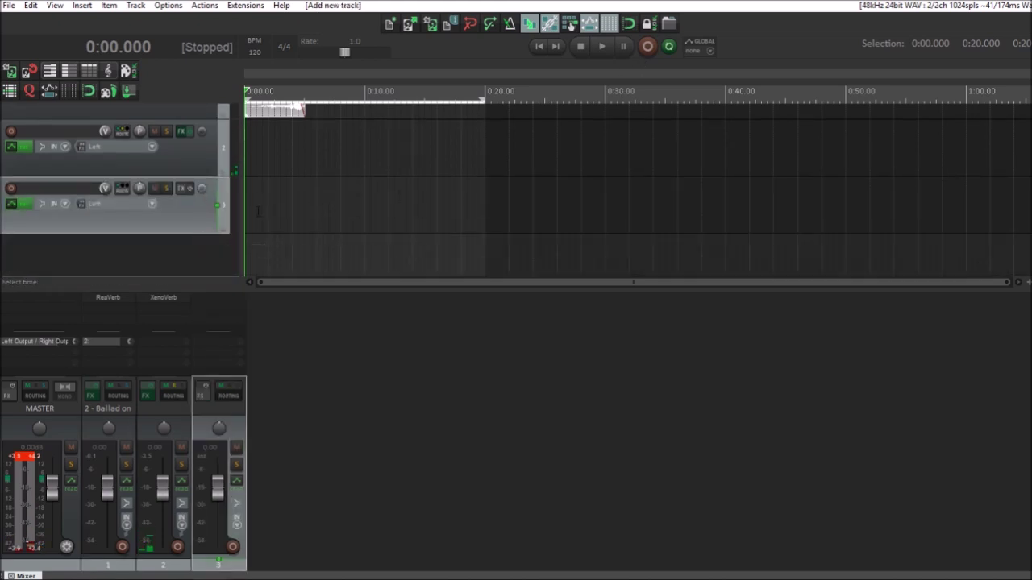
{"action": "key", "text": "Delete"}
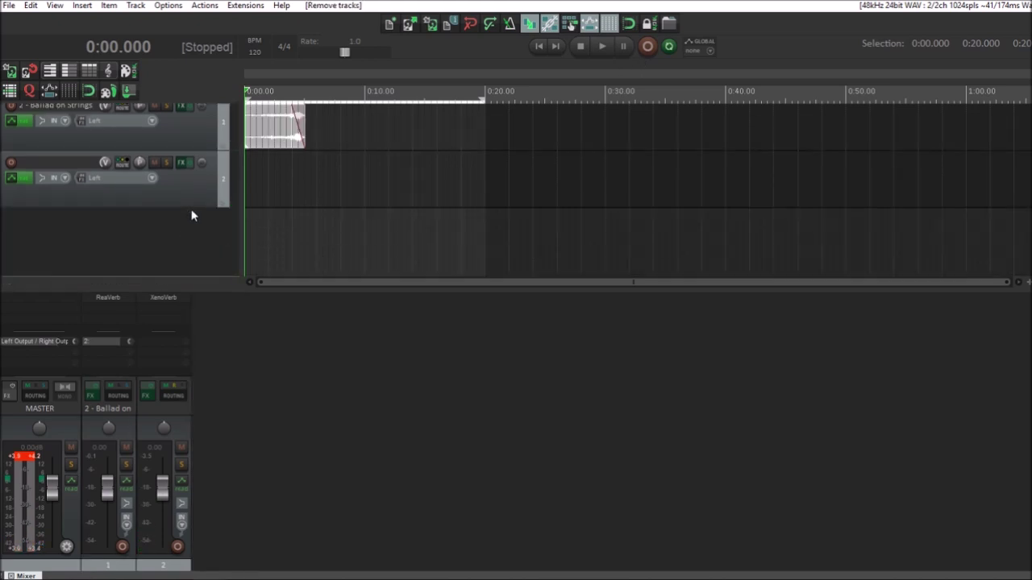
- Insert the 80s KIT (x86) (BeatSkillz) (16 out) virtual instrument on a new track
{"action": "right_click", "coordinate": [196, 228]}
{"action": "left_click", "coordinate": [222, 260]}
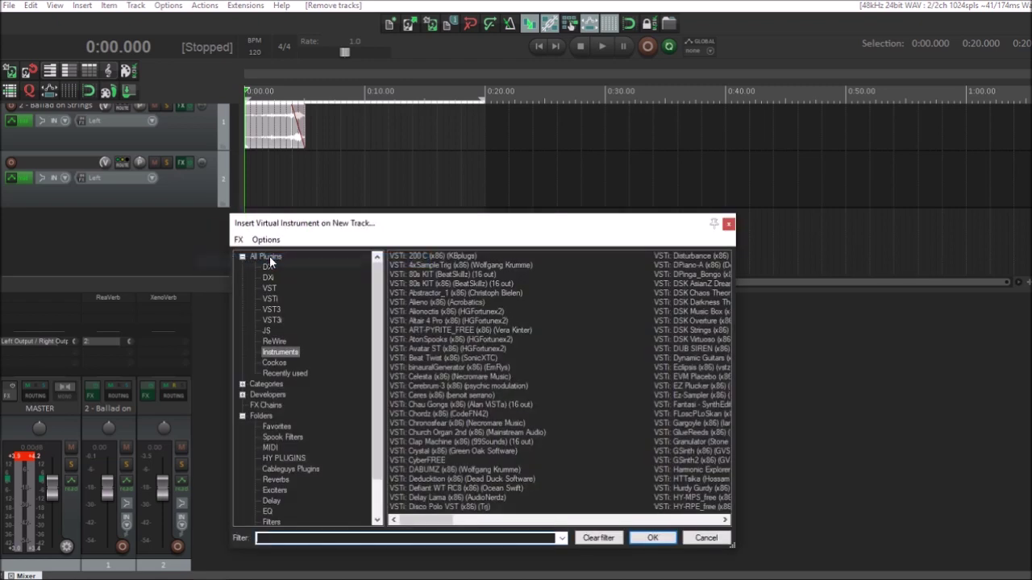
{"action": "left_click", "coordinate": [434, 284]}
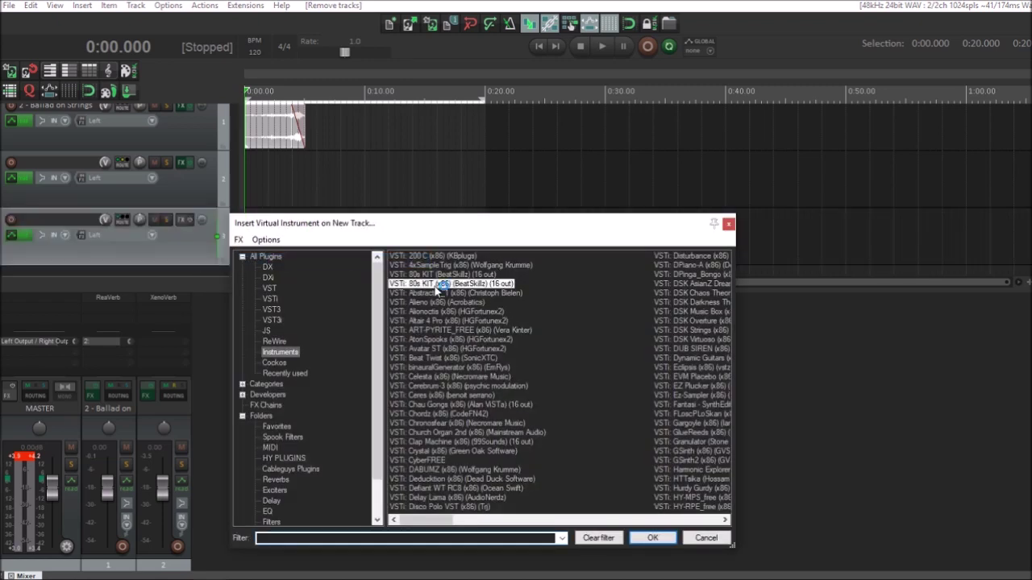
{"action": "left_click", "coordinate": [618, 368]}
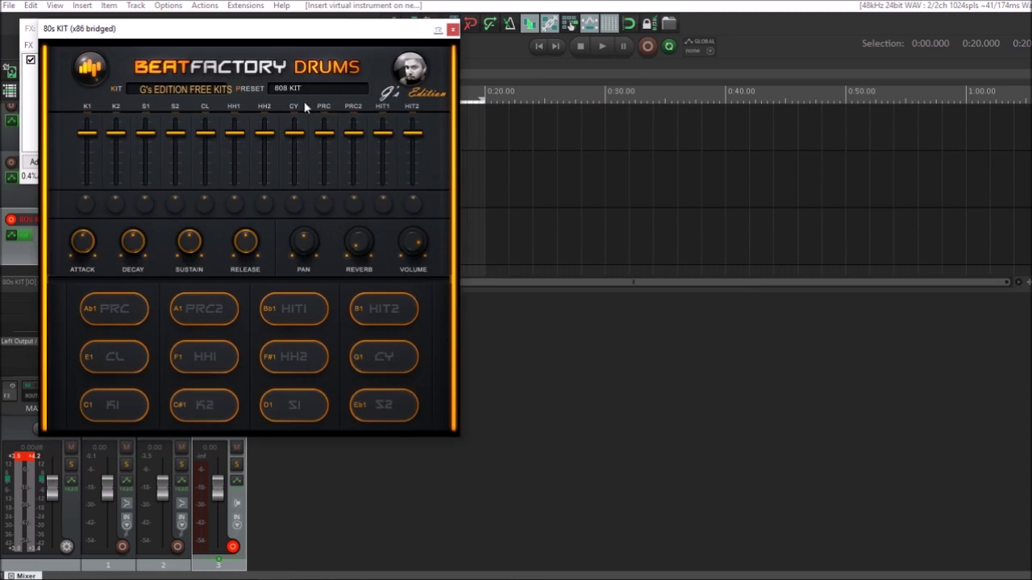
- Choose a kit preset in the drum instrument, audition its K1 pad and close the instrument's interface
{"action": "left_click", "coordinate": [306, 89]}
{"action": "left_click", "coordinate": [353, 152]}
{"action": "left_click", "coordinate": [132, 403]}
{"action": "left_click", "coordinate": [453, 29]}
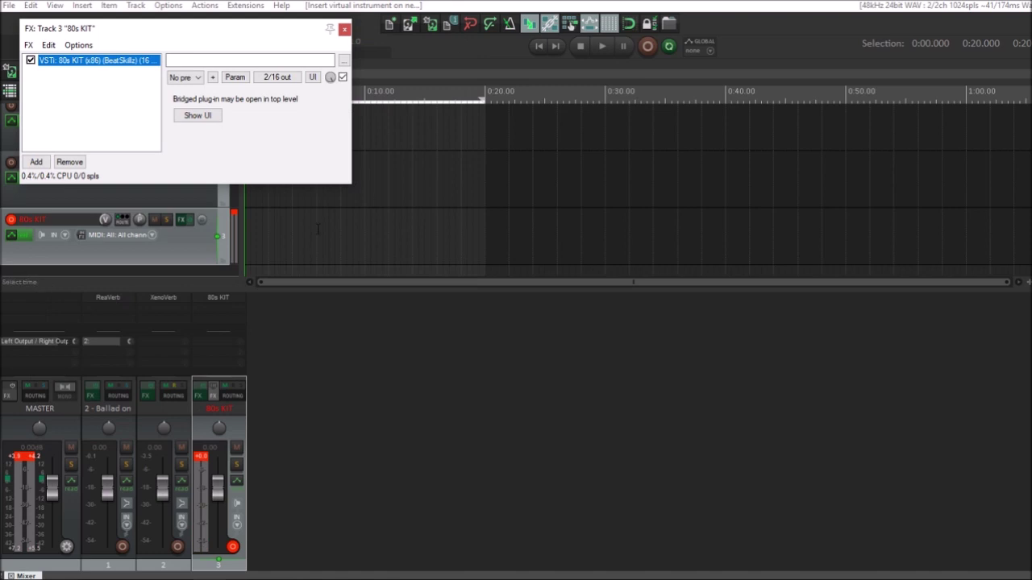
- Replace the stray strings item on the 80s KIT track with a MIDI item and draw a C2 note at its start
{"action": "left_click_drag", "start_coordinate": [491, 238], "coordinate": [407, 256]}
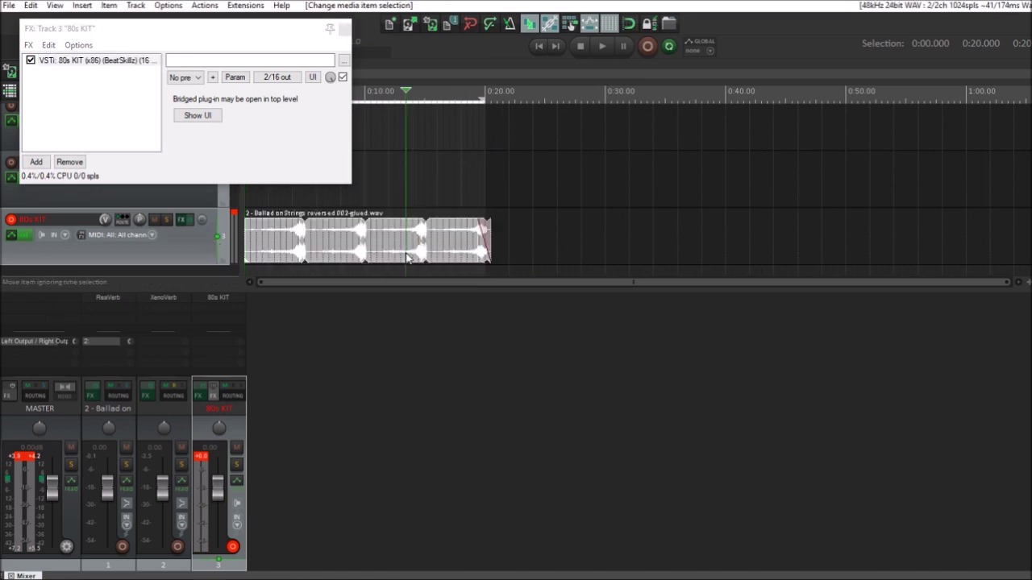
{"action": "key", "text": "Delete"}
{"action": "left_click_drag", "start_coordinate": [459, 253], "coordinate": [330, 259]}
{"action": "double_click", "coordinate": [330, 260]}
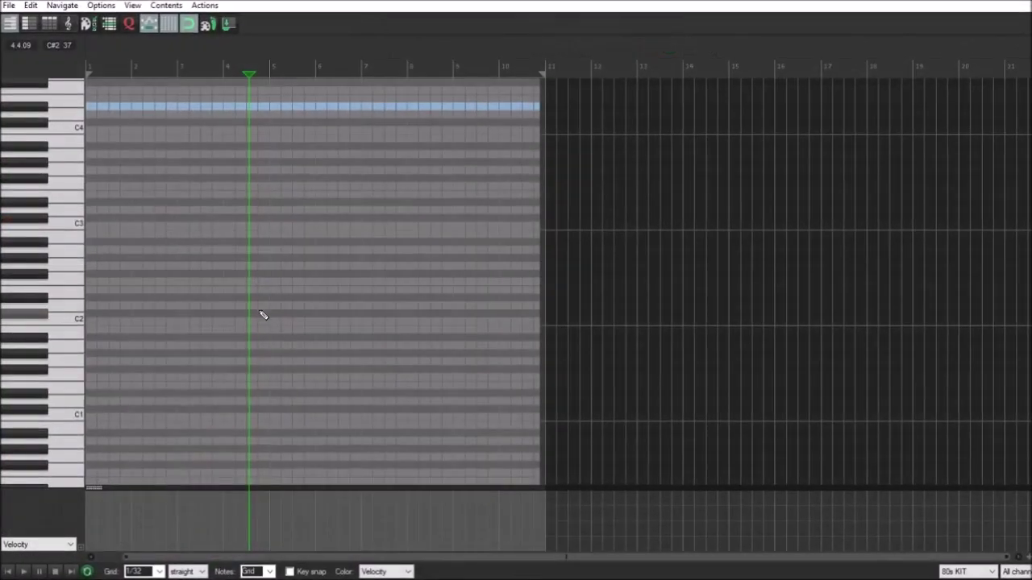
{"action": "left_click", "coordinate": [91, 320]}
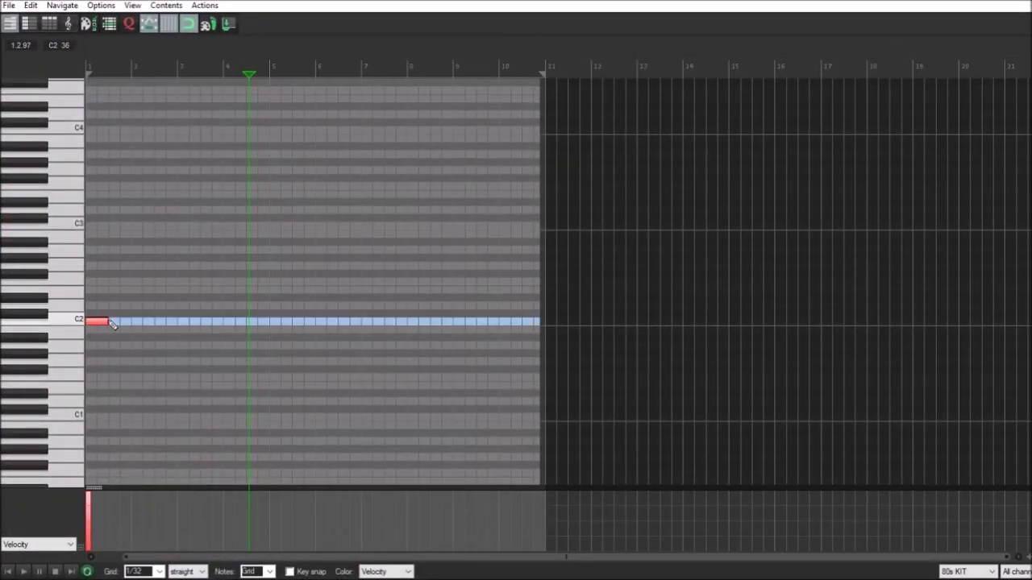
{"action": "key", "text": "Escape"}
- Render the 80s KIT MIDI item to audio through the track FX and glue the result
{"action": "right_click", "coordinate": [399, 257]}
{"action": "left_click", "coordinate": [454, 256]}
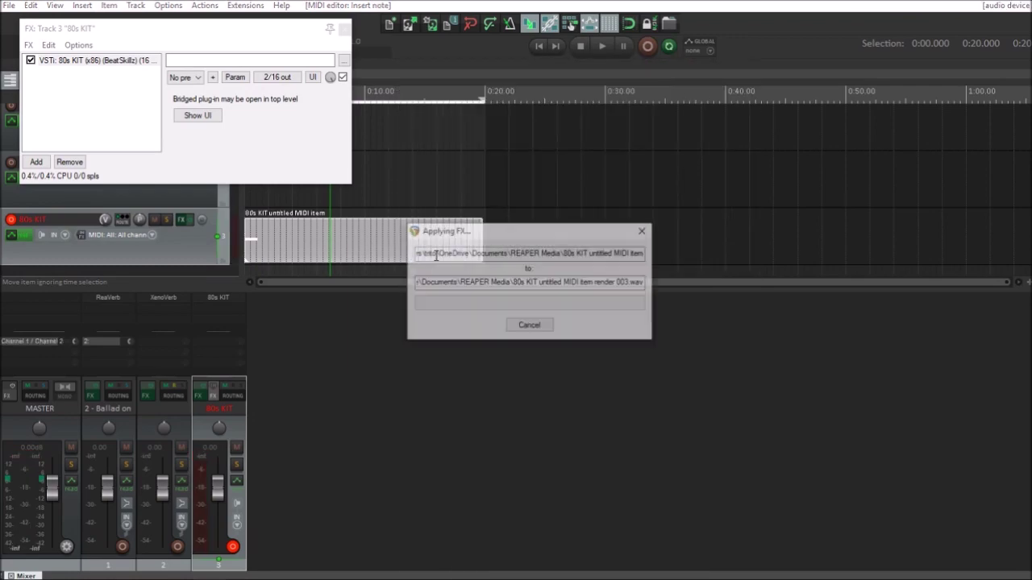
{"action": "right_click", "coordinate": [401, 250]}
{"action": "left_click", "coordinate": [439, 344]}
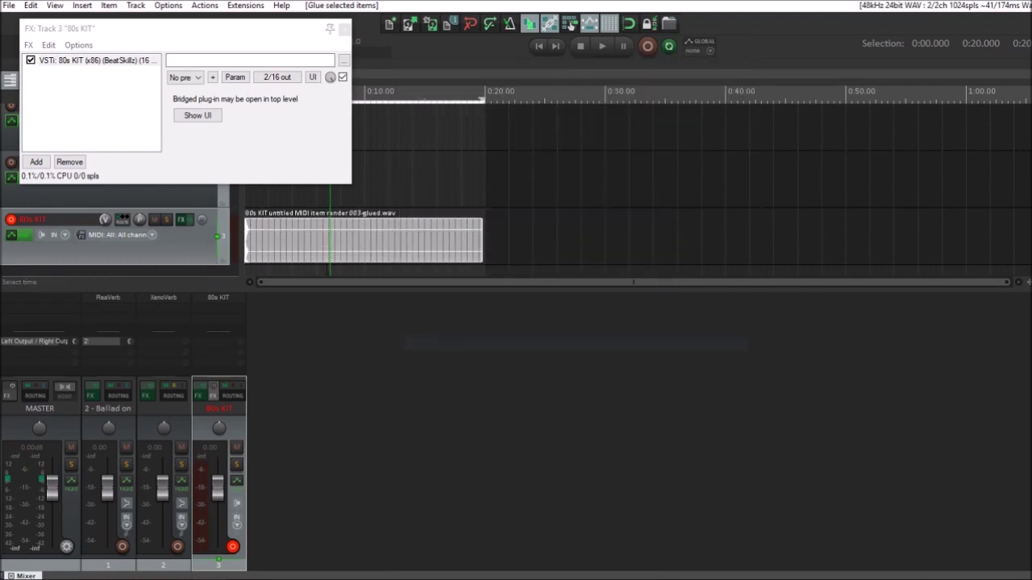
- Trim the glued drum hit to a short item at about 0:08, close the FX chain window and audition the mix
{"action": "left_click_drag", "start_coordinate": [481, 242], "coordinate": [356, 258]}
{"action": "left_click", "coordinate": [344, 29]}
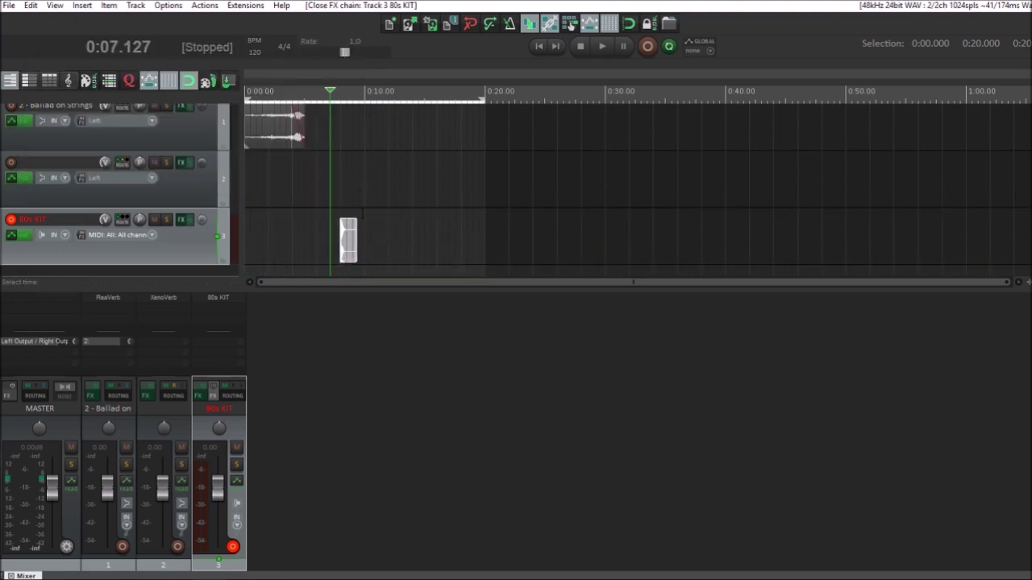
{"action": "key", "text": "space"}
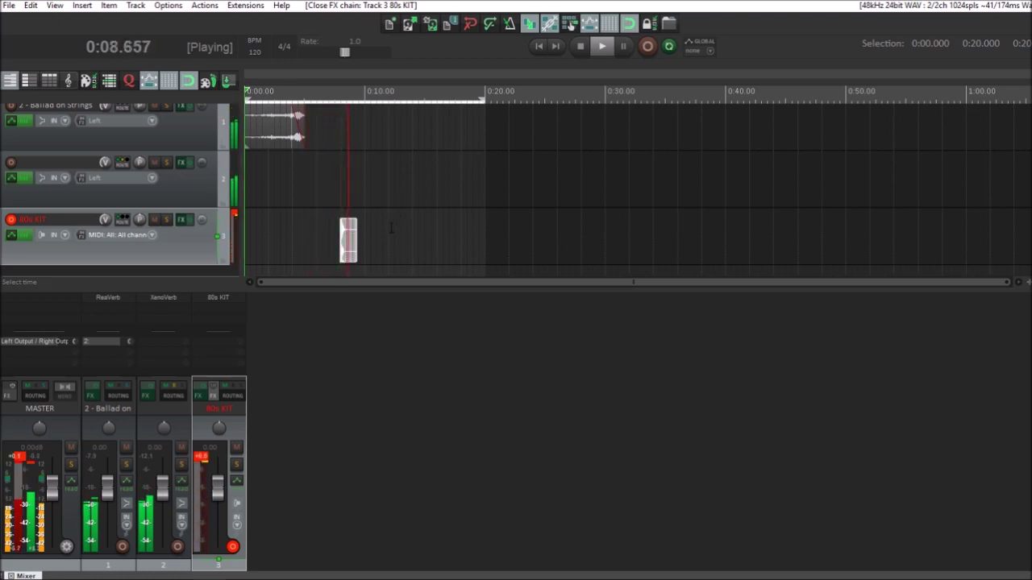
{"action": "key", "text": "space"}
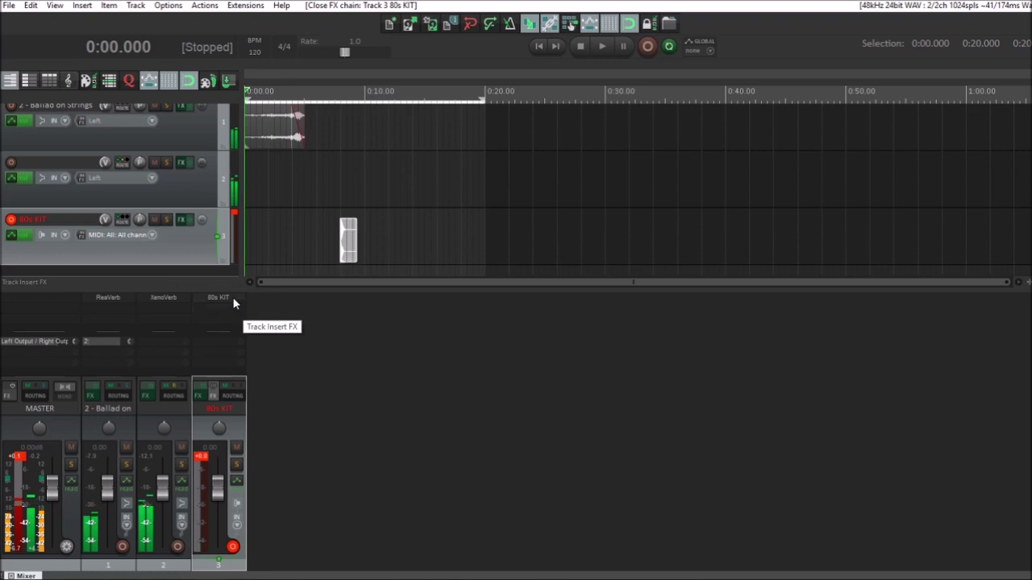
- Replace the 80s KIT instrument on track 3 with the SpectralDelay effect and move its window clear of the timeline
{"action": "left_click", "coordinate": [232, 298], "text": "alt"}
{"action": "double_click", "coordinate": [232, 299]}
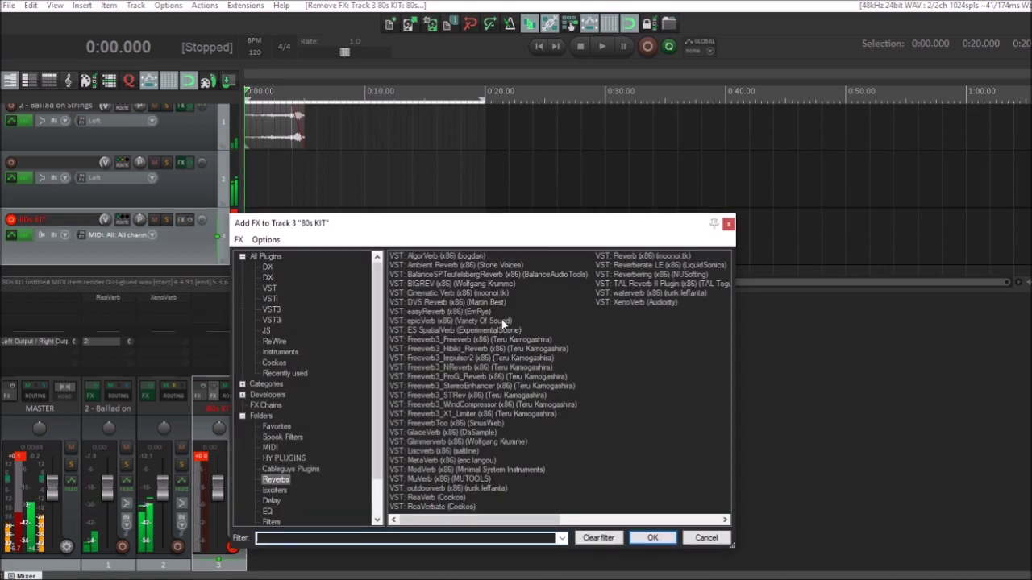
{"action": "left_click", "coordinate": [271, 500]}
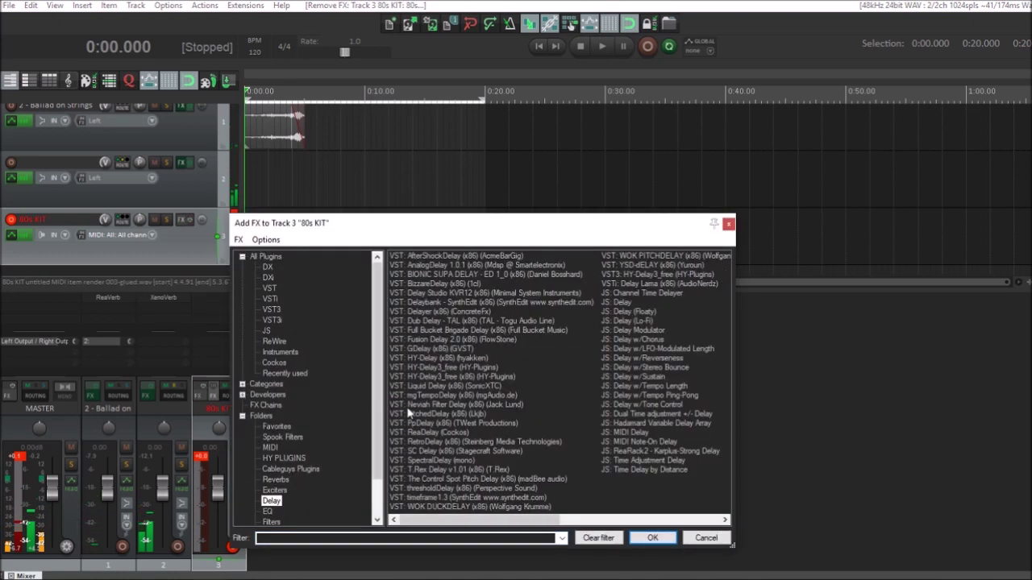
{"action": "double_click", "coordinate": [431, 461]}
{"action": "left_click_drag", "start_coordinate": [269, 35], "coordinate": [526, 296]}
{"action": "key", "text": "space"}
{"action": "key", "text": "space"}
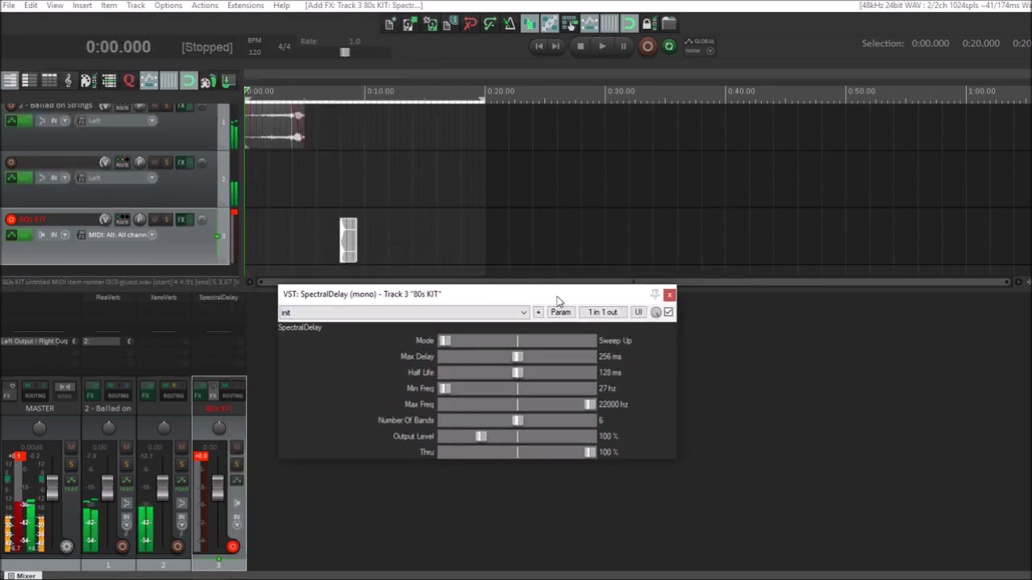
- Add track 4 and create a send from track 3 to it in Pre-Fader (Post-FX) mode
{"action": "left_click", "coordinate": [299, 481]}
{"action": "double_click", "coordinate": [298, 477]}
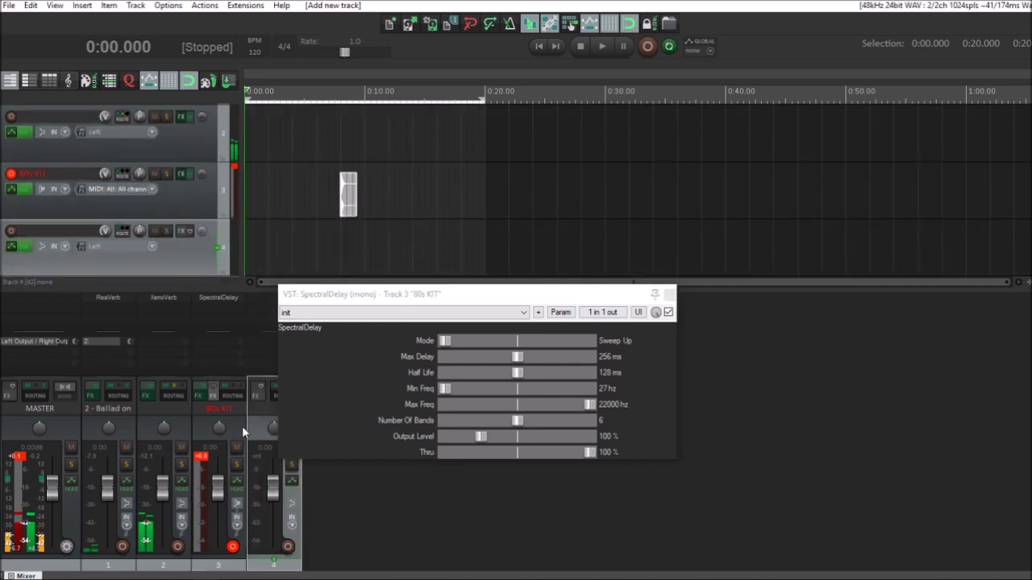
{"action": "left_click_drag", "start_coordinate": [487, 295], "coordinate": [591, 297]}
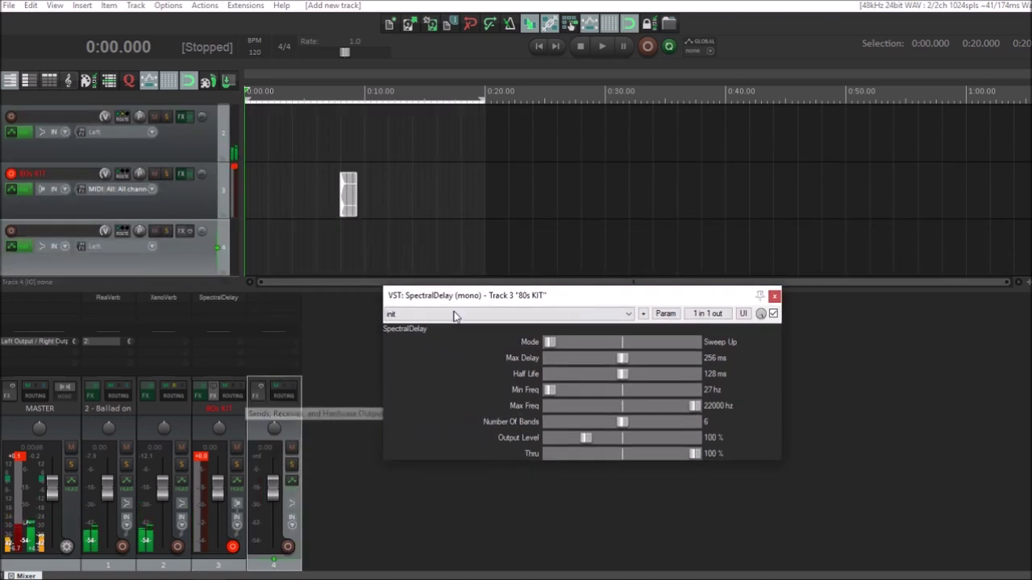
{"action": "left_click_drag", "start_coordinate": [249, 402], "coordinate": [254, 398]}
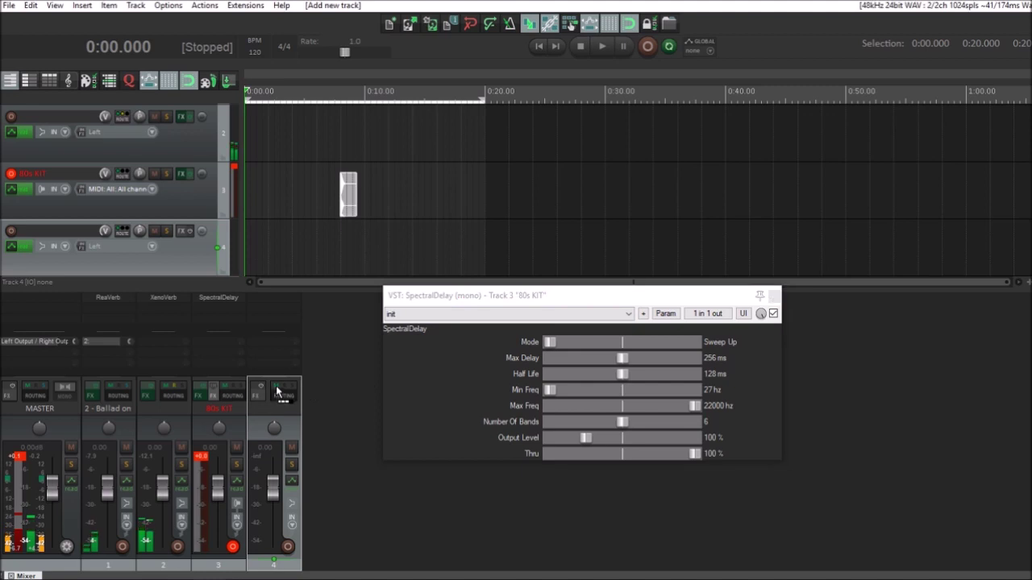
{"action": "left_click", "coordinate": [439, 425]}
{"action": "left_click", "coordinate": [448, 457]}
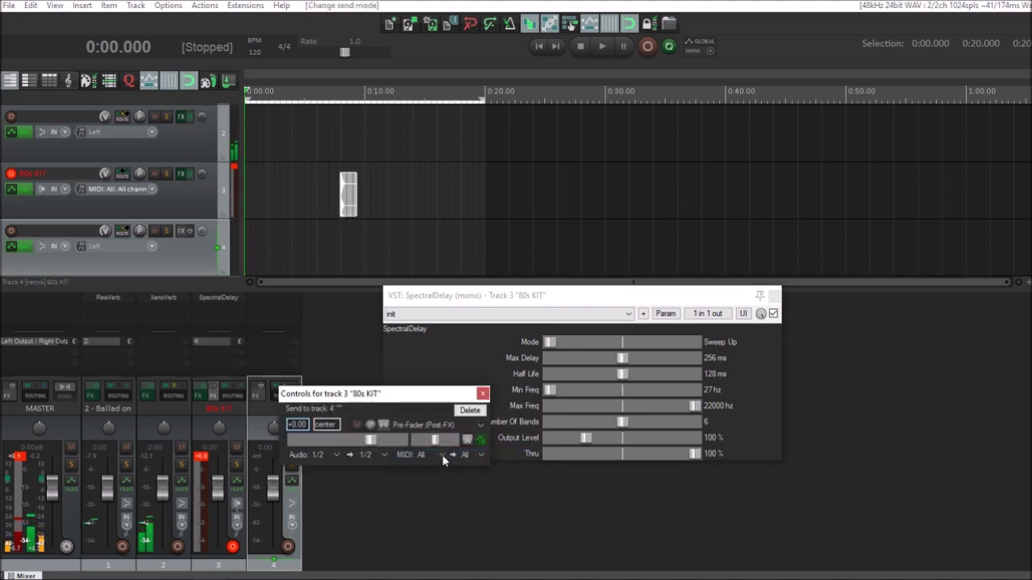
- Transfer SpectralDelay from track 3 to track 4, restart playback and reduce the track heights
{"action": "left_click_drag", "start_coordinate": [221, 297], "coordinate": [276, 305]}
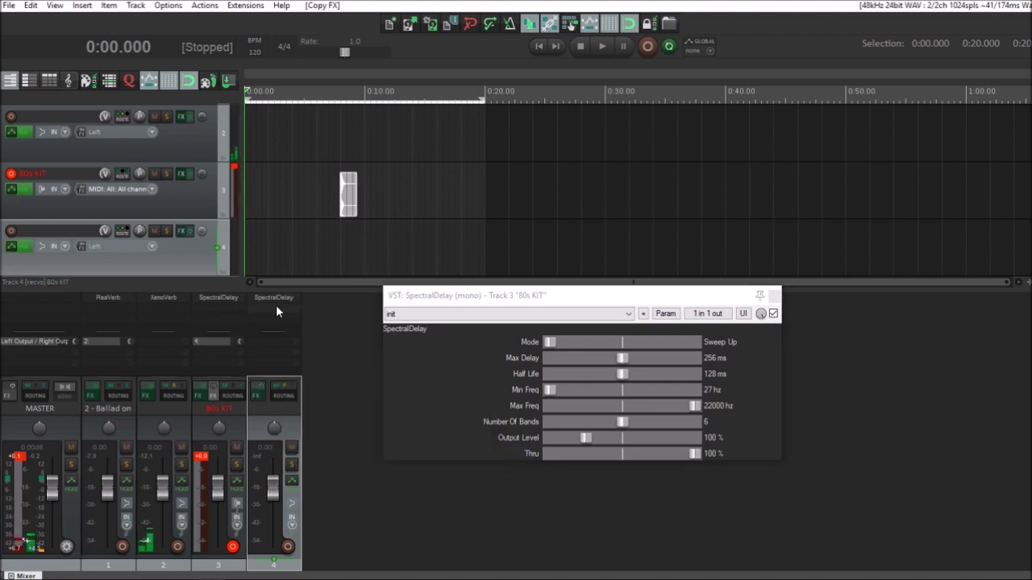
{"action": "left_click", "coordinate": [226, 297], "text": "alt"}
{"action": "key", "text": "space"}
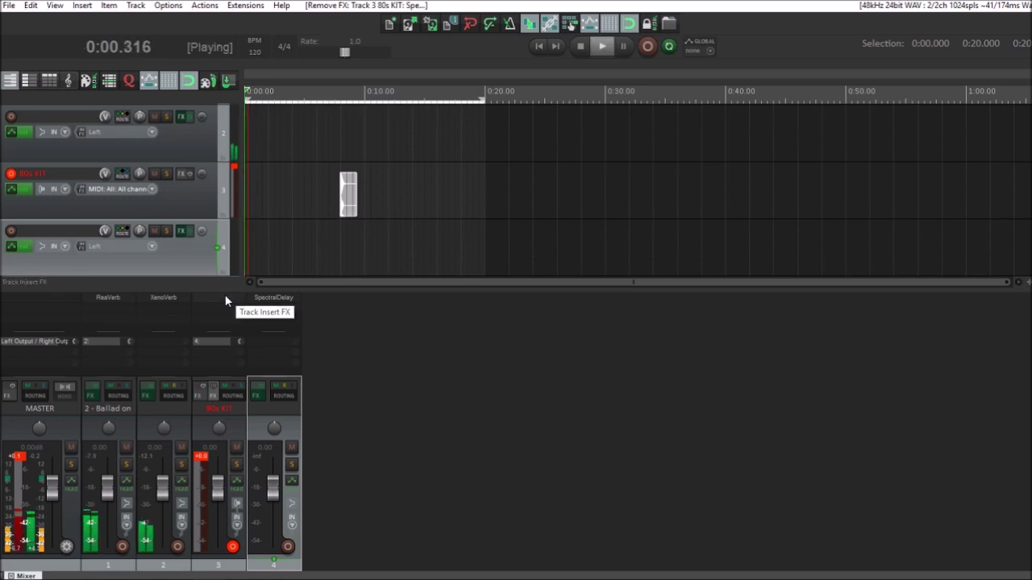
{"action": "left_click", "coordinate": [207, 207]}
{"action": "scroll", "coordinate": [208, 205], "scroll_direction": "down", "scroll_amount": 3}
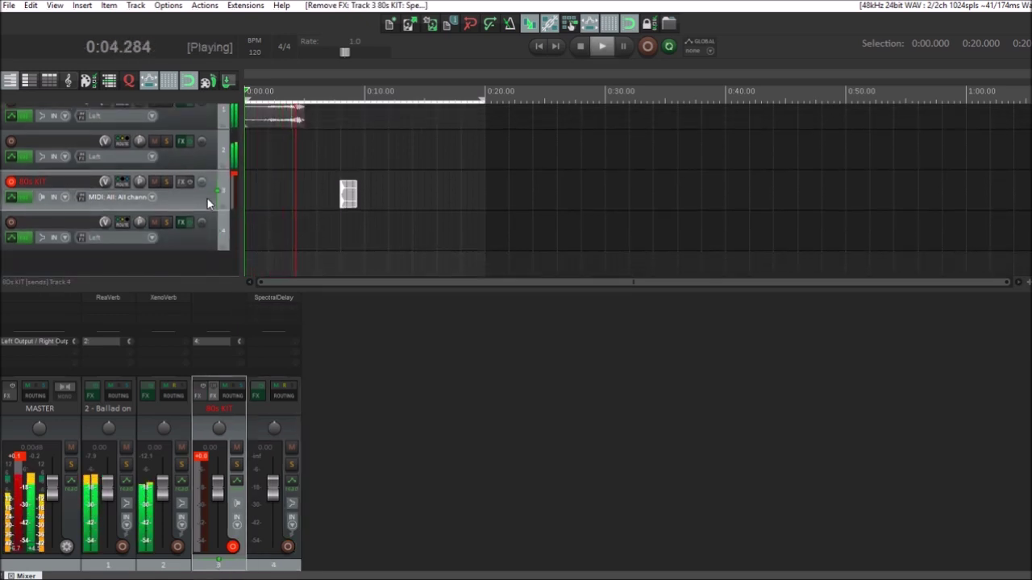
- Open SpectralDelay on track 4 and set its Mode to Sweep Down and Max Delay to 1176 ms
{"action": "left_click", "coordinate": [284, 297]}
{"action": "left_click_drag", "start_coordinate": [276, 38], "coordinate": [587, 311]}
{"action": "left_click_drag", "start_coordinate": [502, 349], "coordinate": [529, 352]}
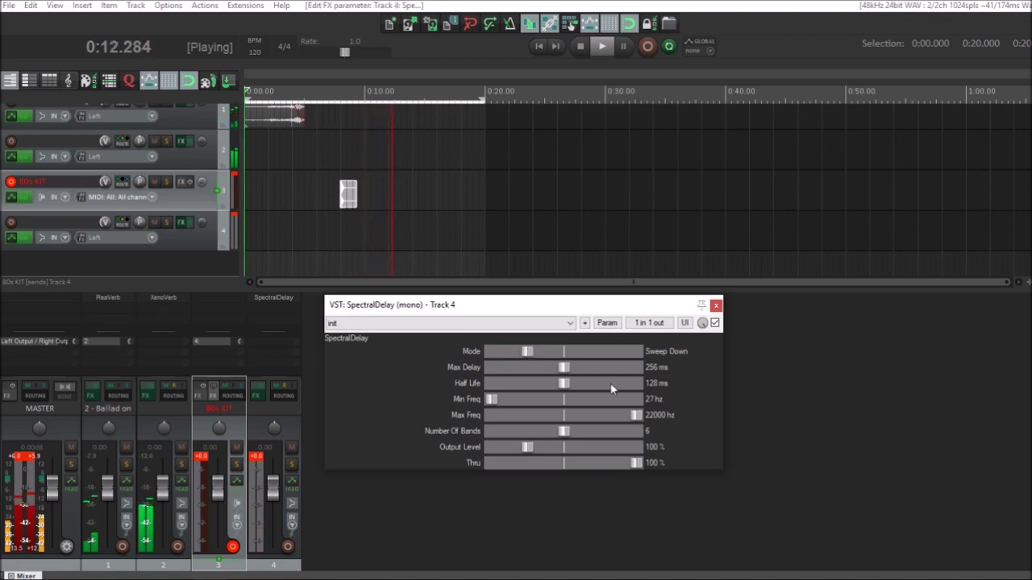
{"action": "left_click_drag", "start_coordinate": [599, 372], "coordinate": [602, 372]}
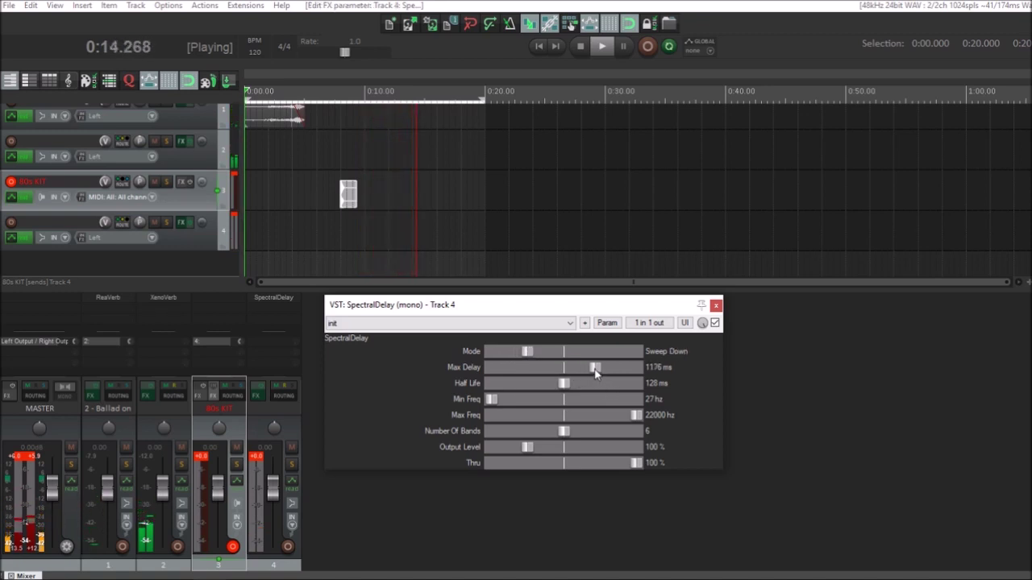
- Place the edit cursor at the start of the drum hit and replay it to audition the spectral delay
{"action": "left_click", "coordinate": [204, 196]}
{"action": "key", "text": "space"}
{"action": "key", "text": "space"}
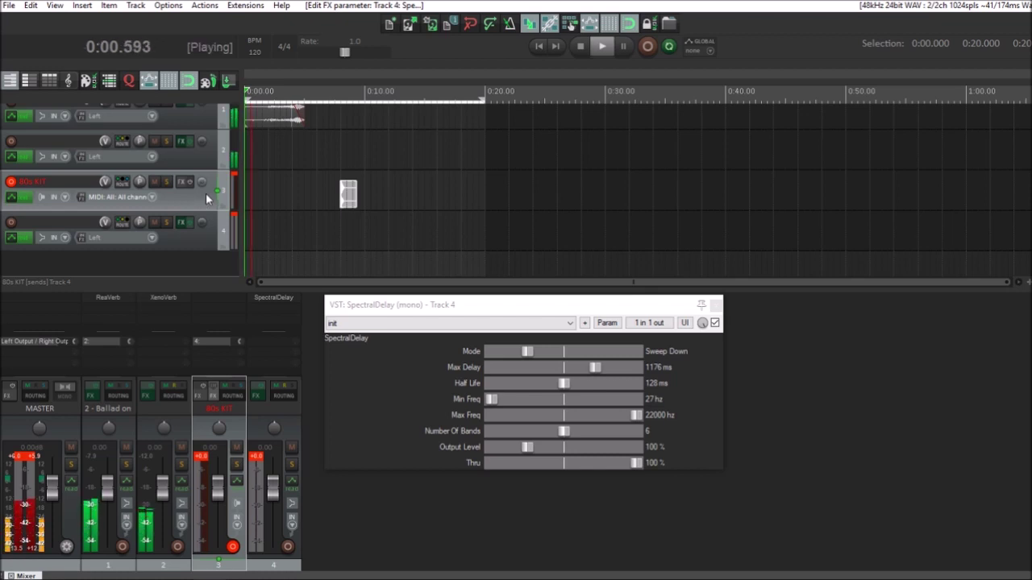
{"action": "key", "text": "space"}
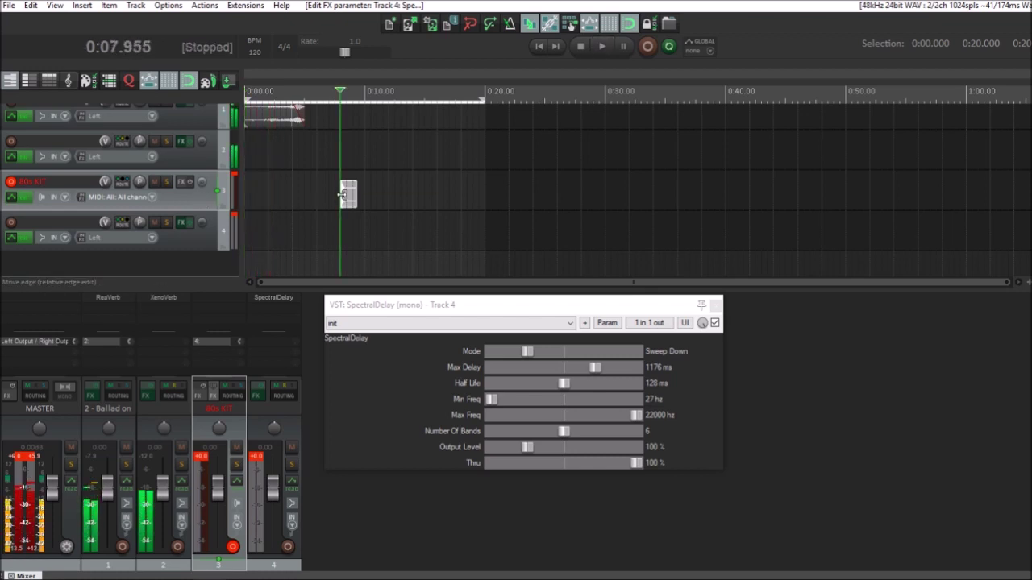
{"action": "key", "text": "space"}
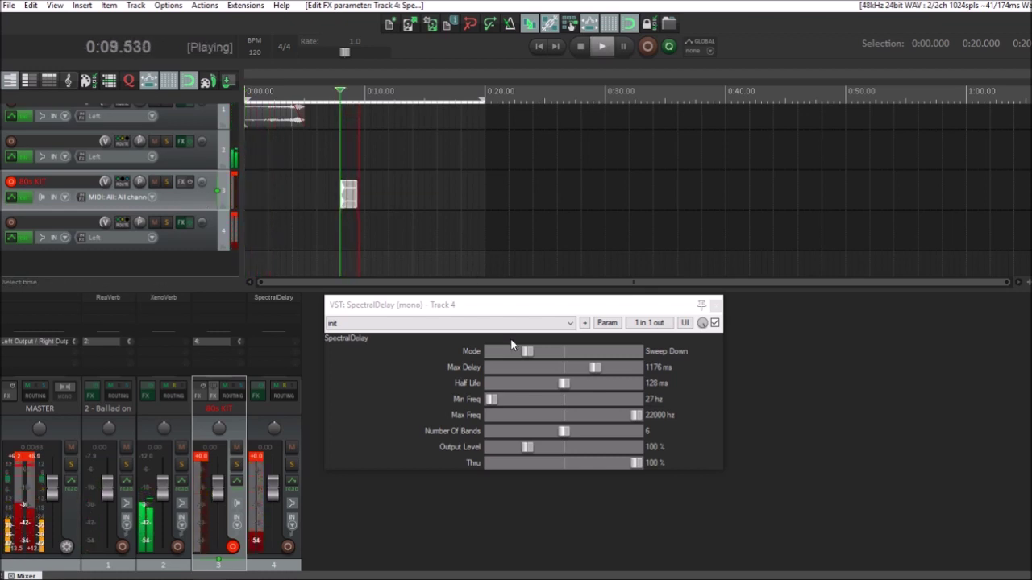
{"action": "key", "text": "space"}
{"action": "key", "text": "space"}
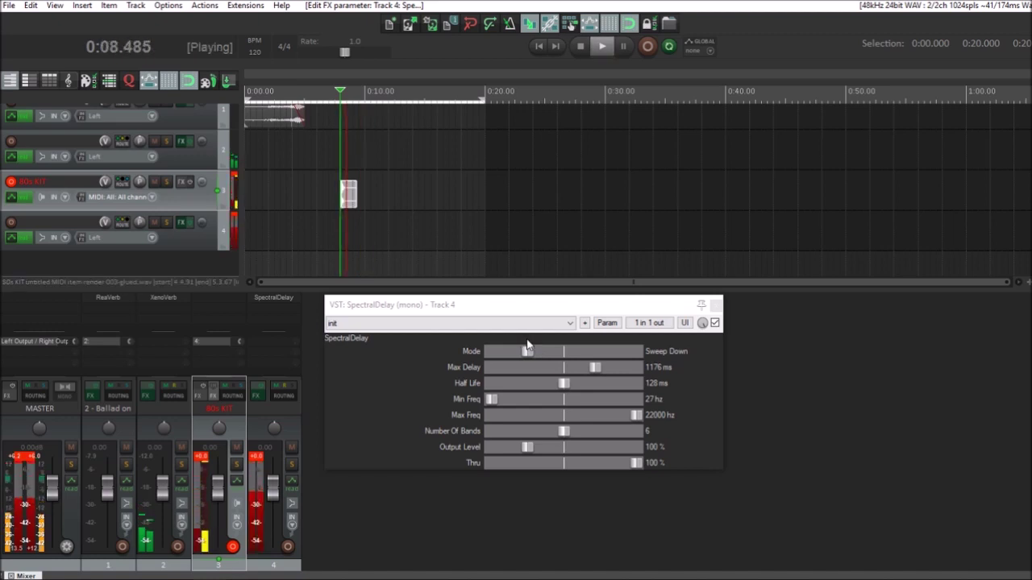
- Set SpectralDelay's Half Life to 32 ms and Number Of Bands to 2, auditioning the drum hit after each change
{"action": "key", "text": "space"}
{"action": "left_click_drag", "start_coordinate": [565, 383], "coordinate": [532, 387]}
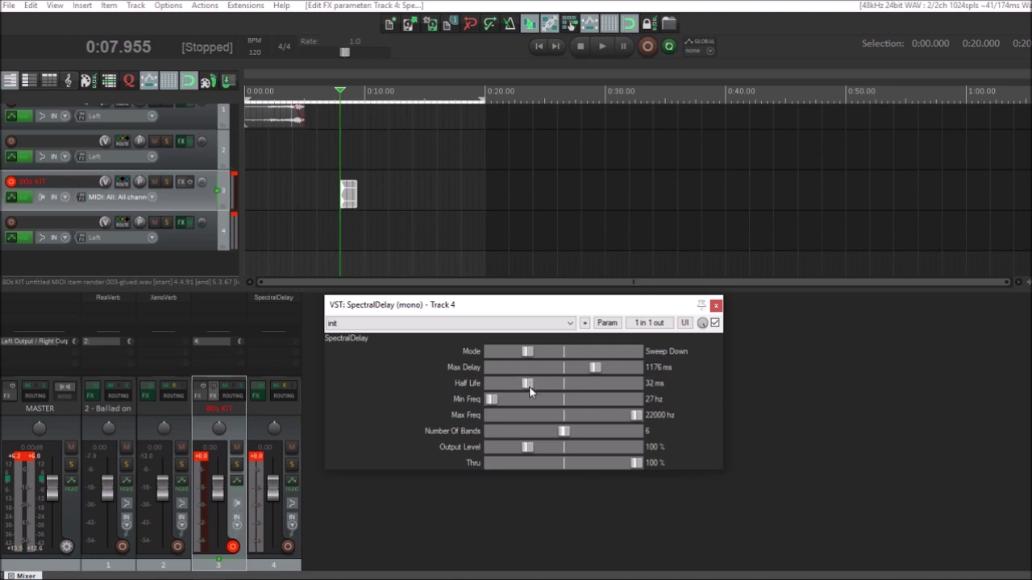
{"action": "key", "text": "space"}
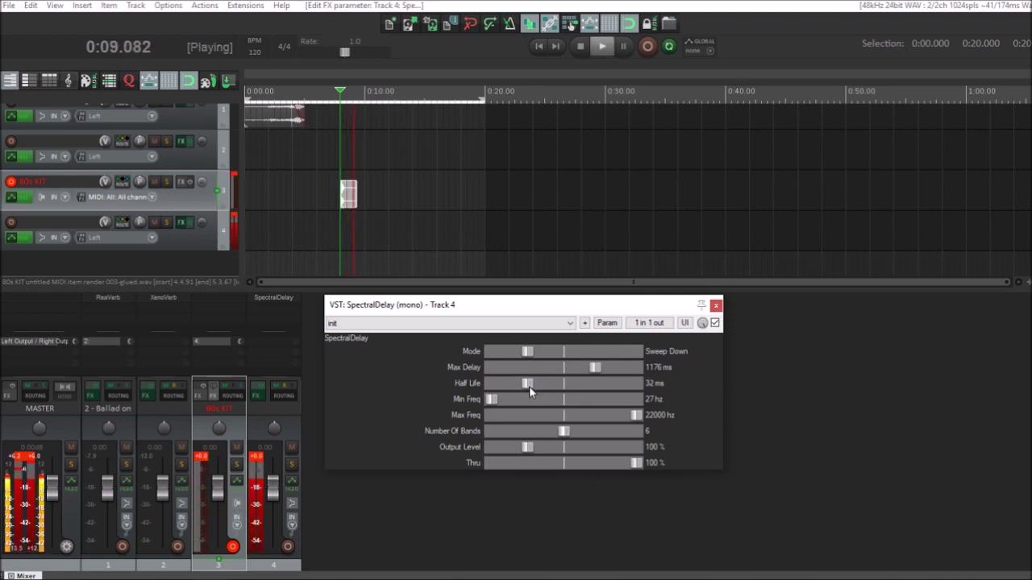
{"action": "key", "text": "space"}
{"action": "left_click_drag", "start_coordinate": [564, 431], "coordinate": [544, 434]}
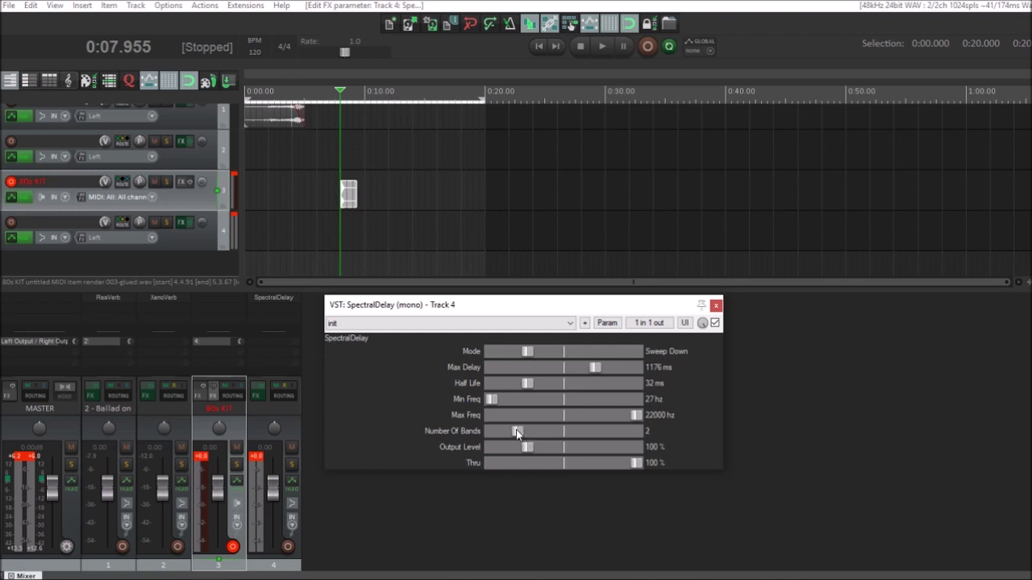
{"action": "key", "text": "space"}
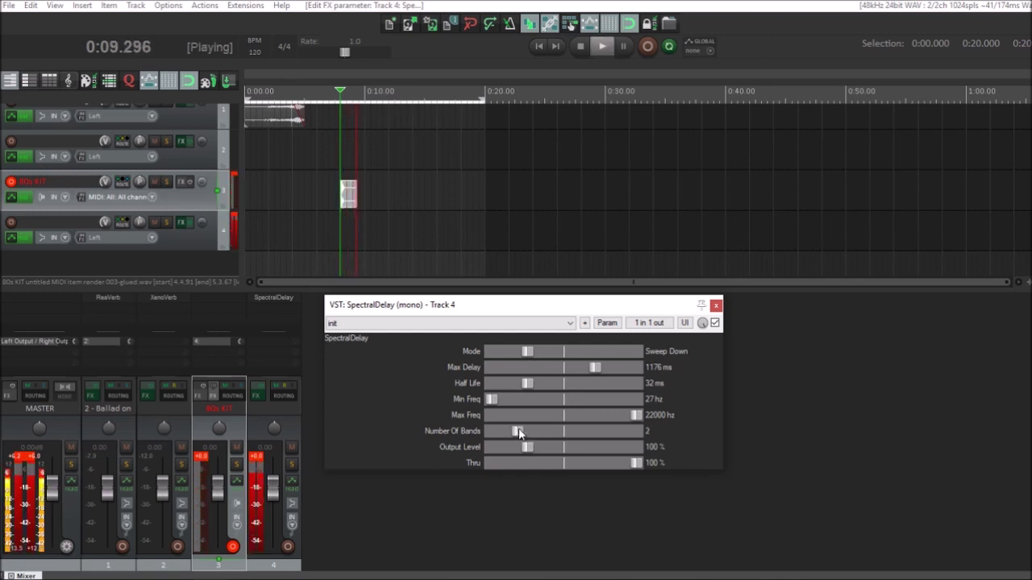
{"action": "key", "text": "space"}
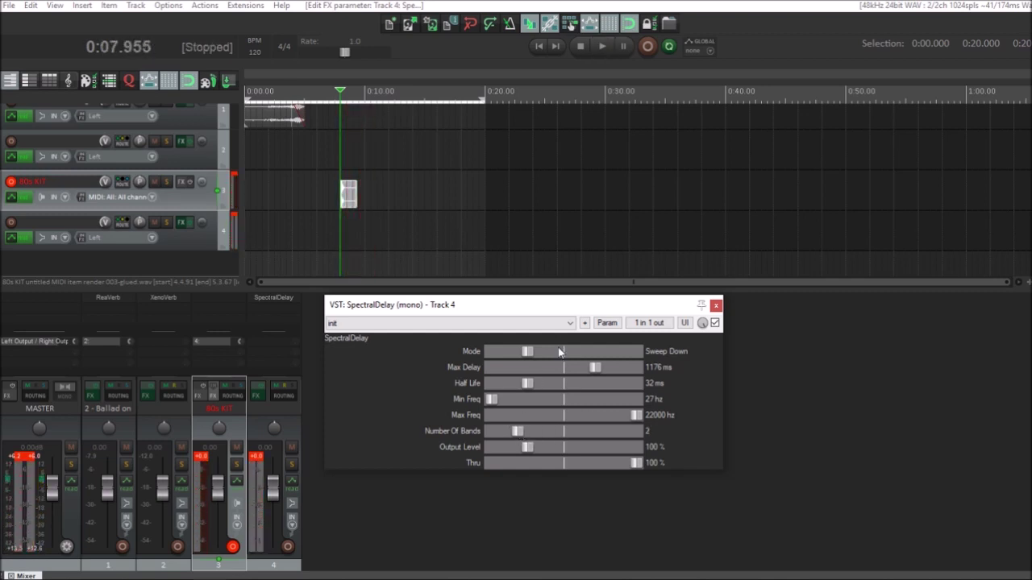
- Raise SpectralDelay's Max Delay to 3040 ms, replaying the drum hit to judge the longer delay
{"action": "left_click", "coordinate": [211, 199]}
{"action": "key", "text": "space"}
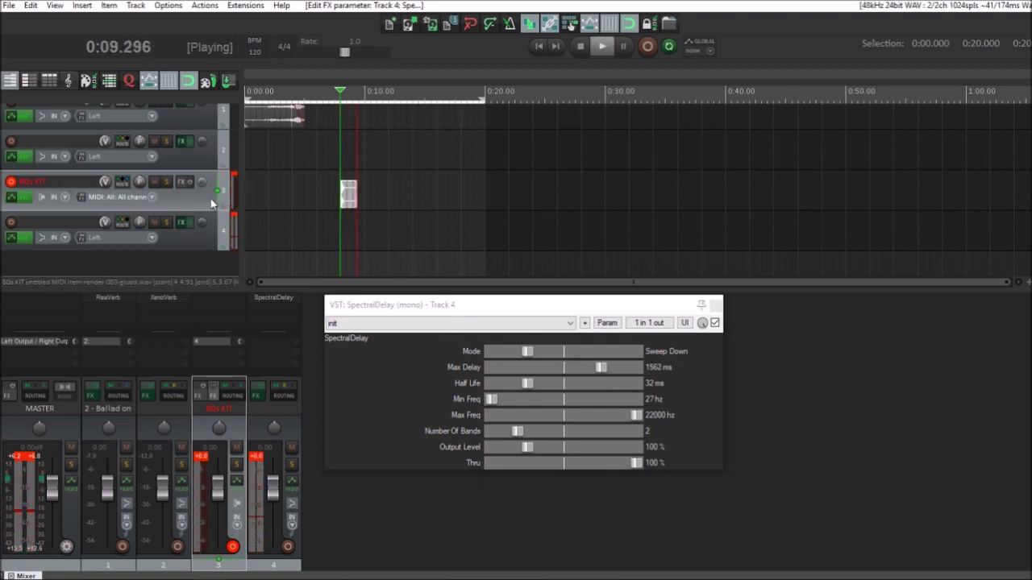
{"action": "key", "text": "space"}
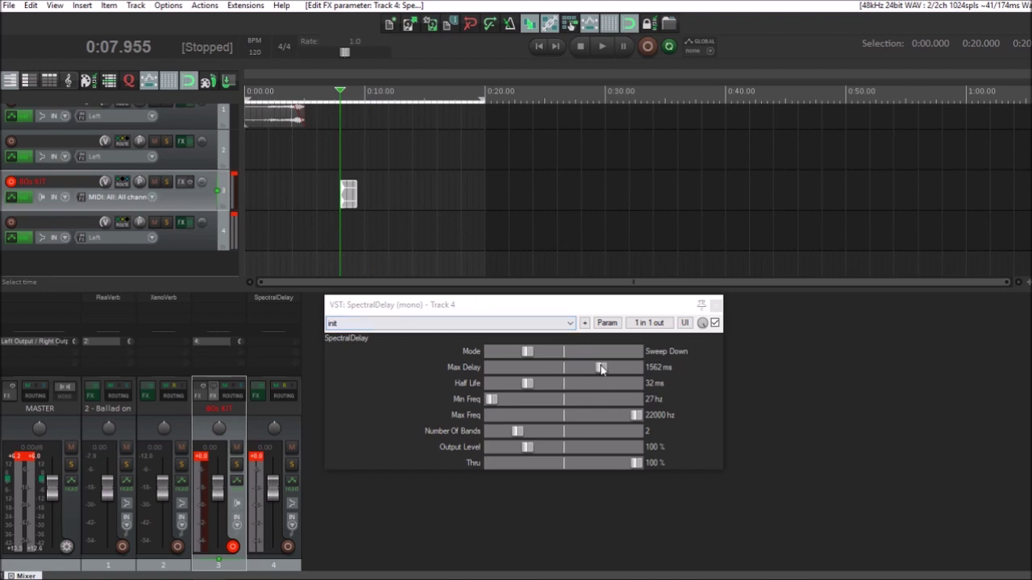
{"action": "left_click_drag", "start_coordinate": [609, 371], "coordinate": [623, 370]}
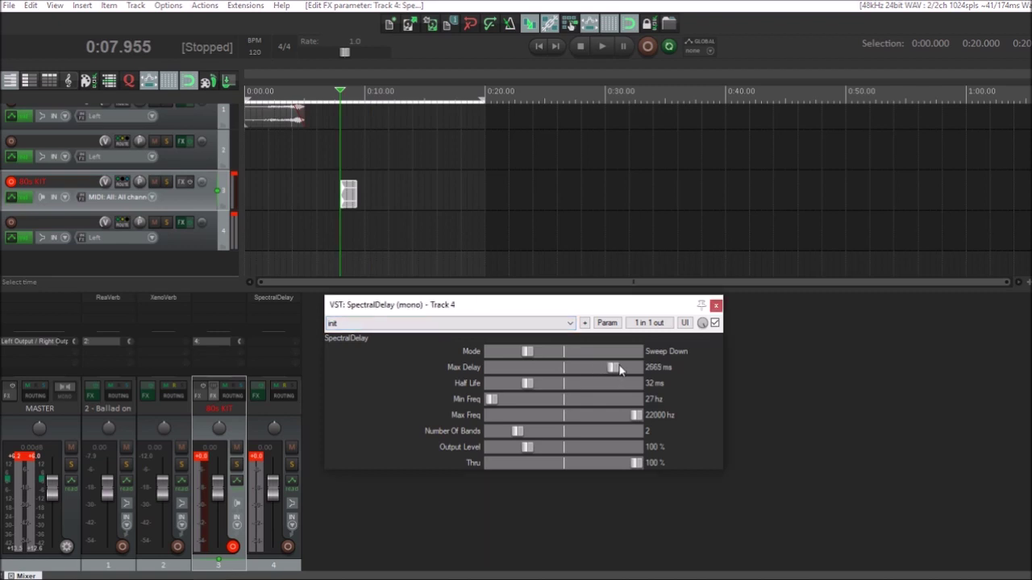
{"action": "left_click", "coordinate": [206, 201]}
{"action": "key", "text": "space"}
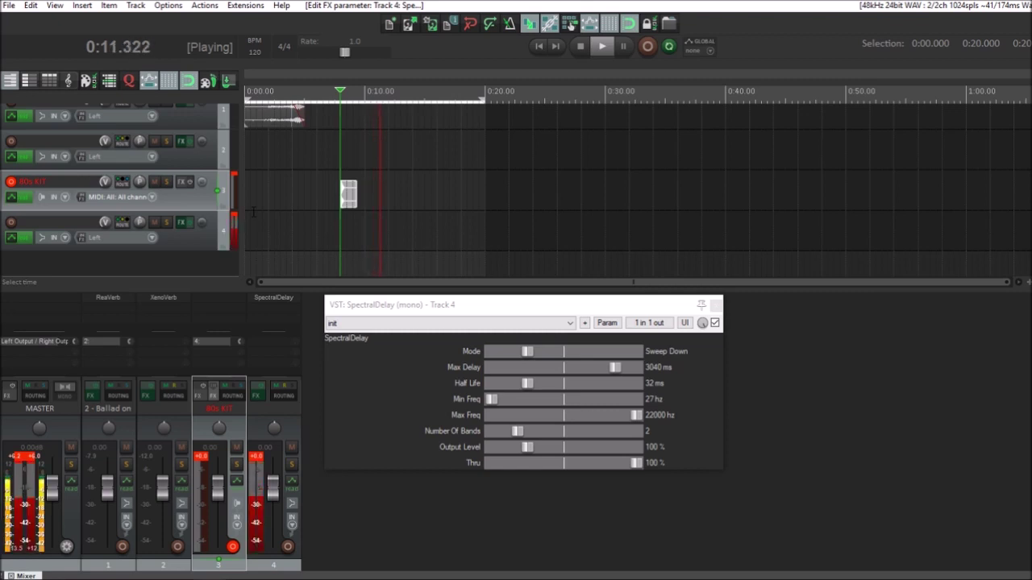
{"action": "key", "text": "space"}
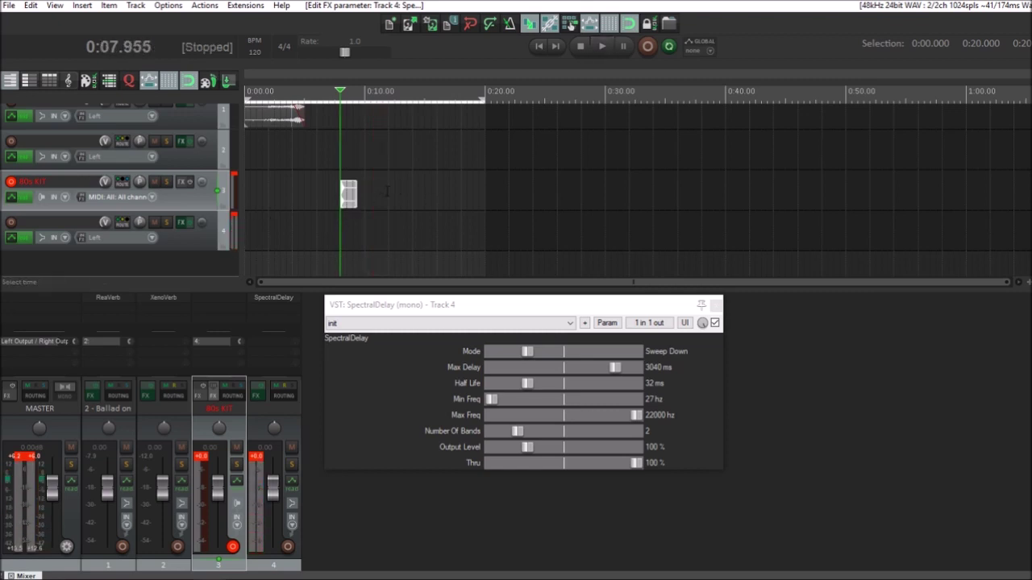
- Shorten the time selection to end at 10 seconds, replaying the drum hit to check the loop length
{"action": "left_click_drag", "start_coordinate": [387, 192], "coordinate": [128, 196]}
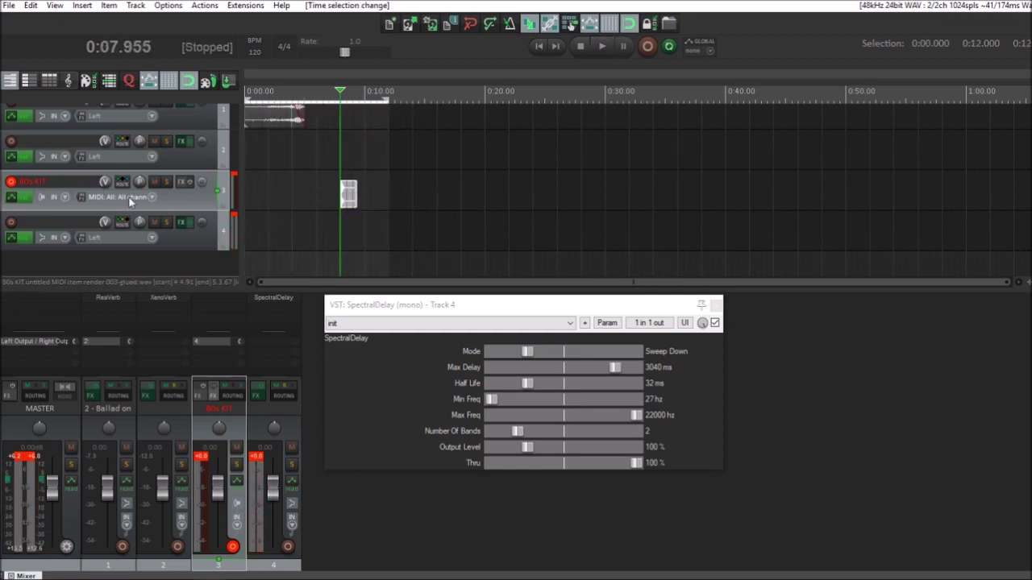
{"action": "key", "text": "space"}
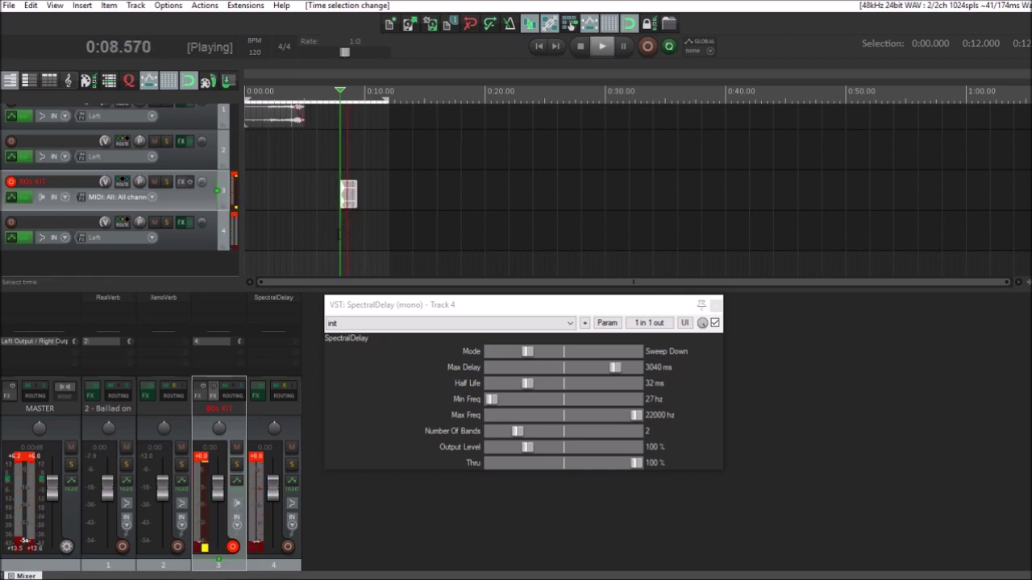
{"action": "key", "text": "space"}
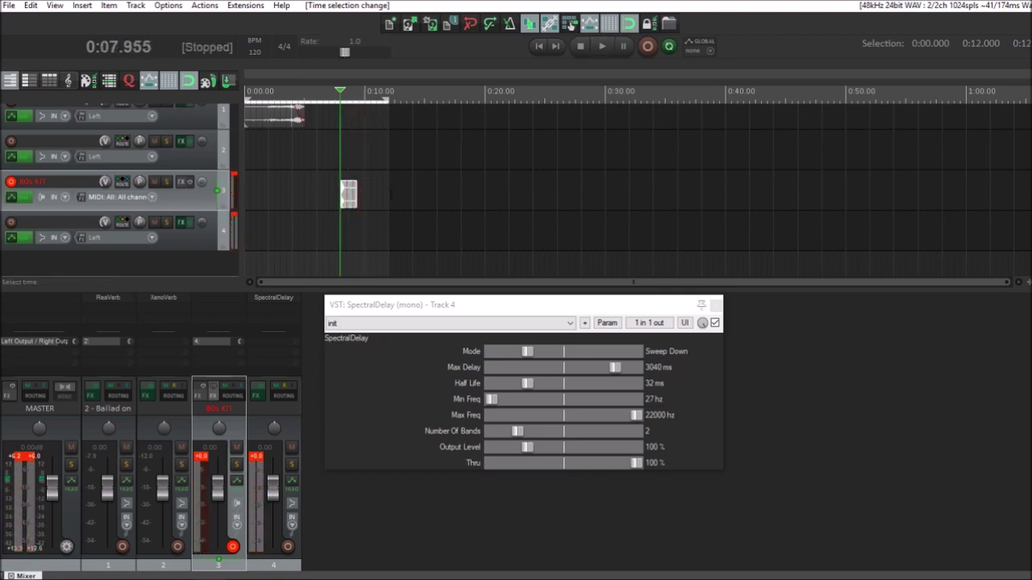
{"action": "left_click_drag", "start_coordinate": [389, 100], "coordinate": [375, 103]}
{"action": "key", "text": "space"}
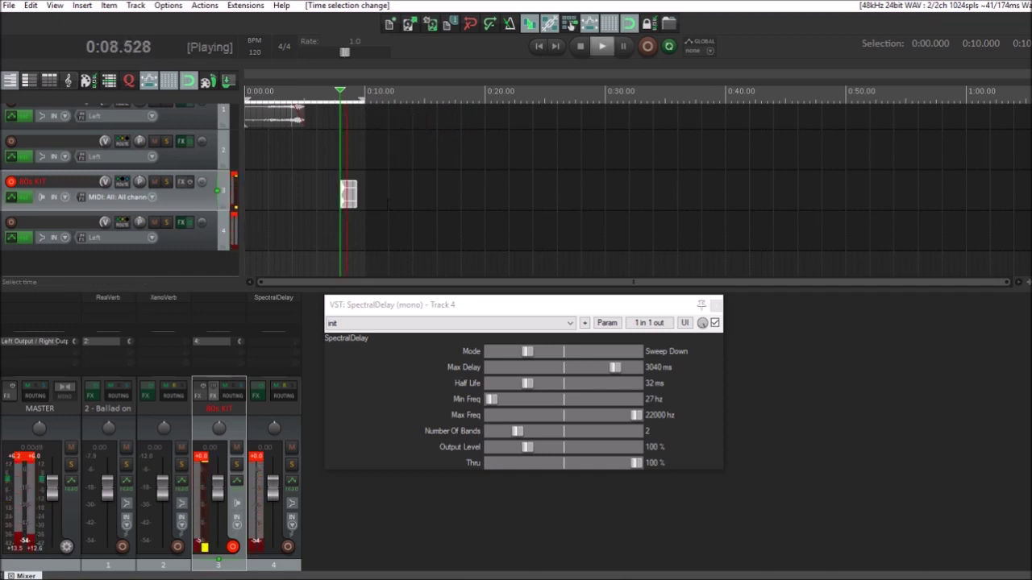
{"action": "key", "text": "space"}
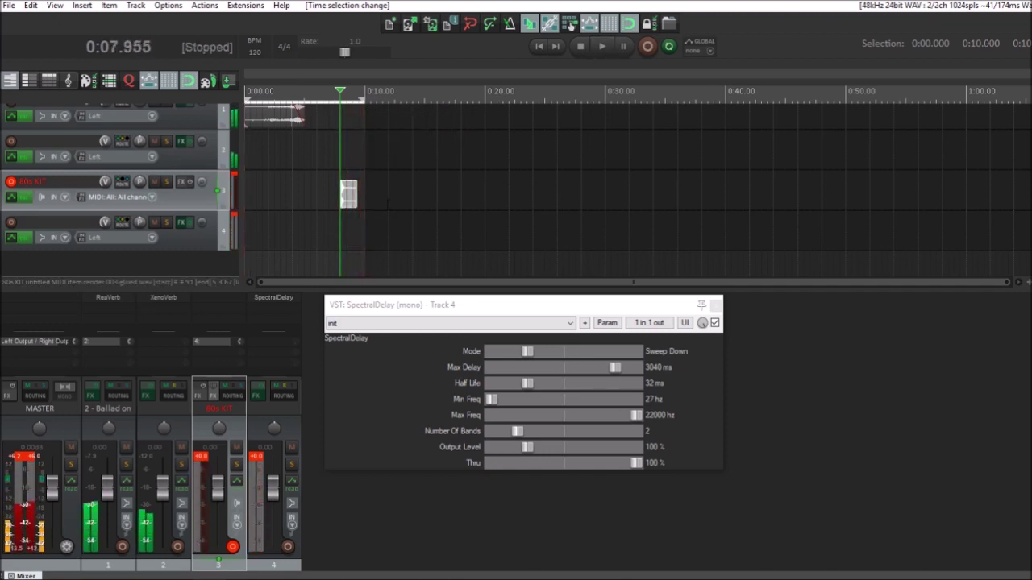
- Glue the drum hit on track 3 within the time selection and place the edit cursor at 7 seconds
{"action": "right_click", "coordinate": [350, 201]}
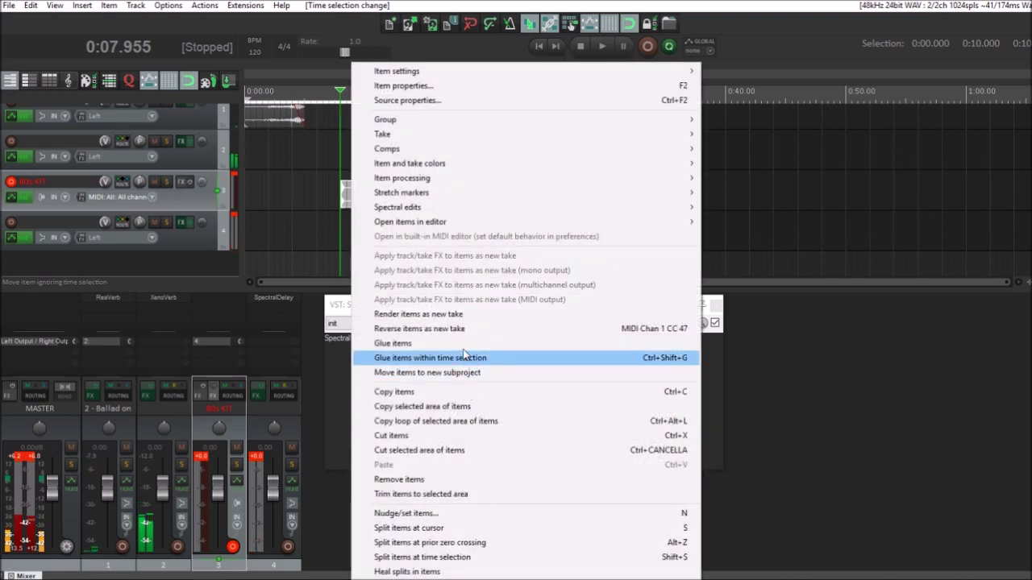
{"action": "left_click", "coordinate": [403, 359]}
{"action": "right_click", "coordinate": [349, 202]}
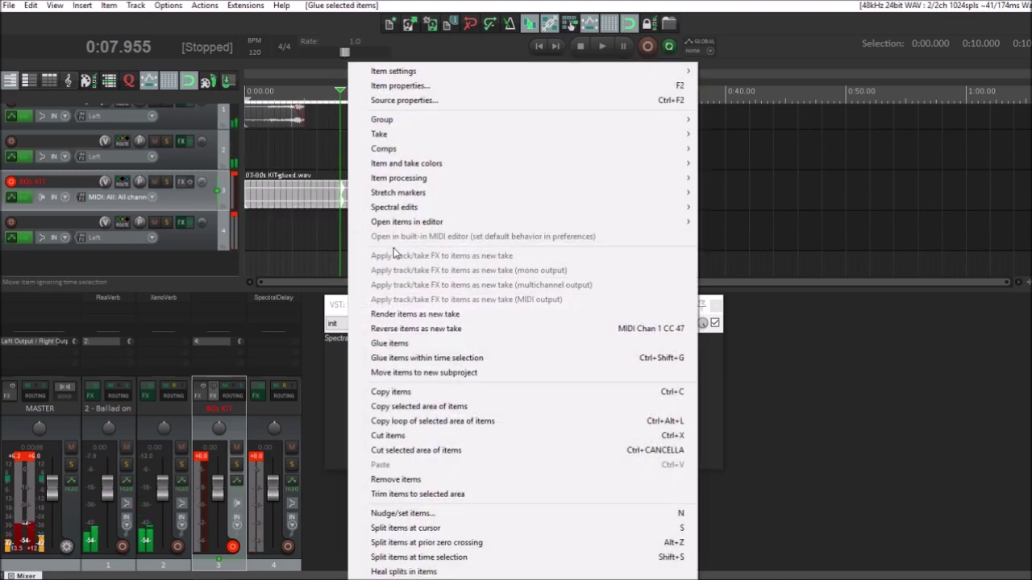
{"action": "left_click", "coordinate": [336, 203]}
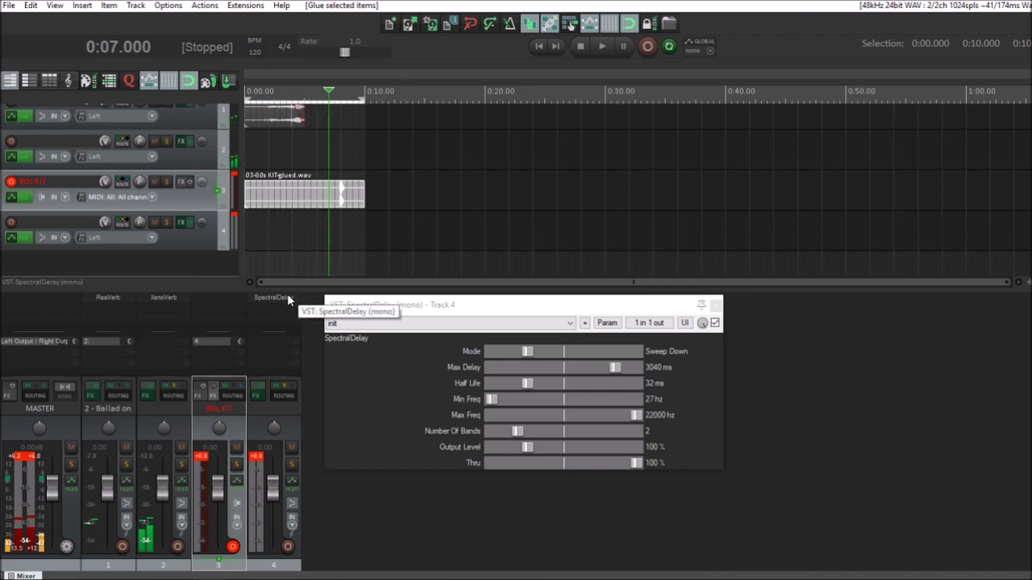
- Copy SpectralDelay from track 4 to track 3, remove it from track 4 and play back the result
{"action": "left_click_drag", "start_coordinate": [287, 299], "coordinate": [230, 298]}
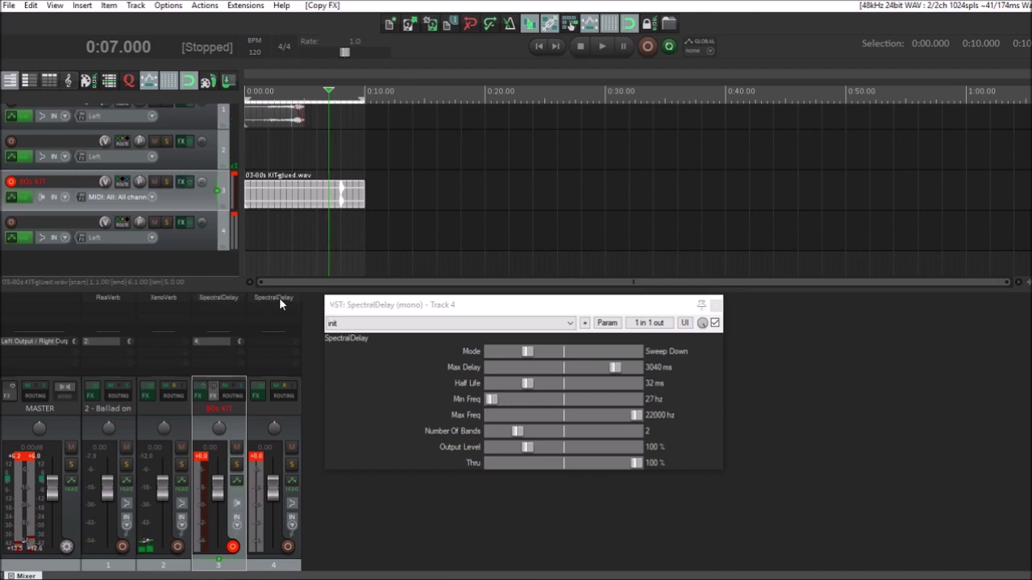
{"action": "left_click", "coordinate": [279, 297], "text": "alt"}
{"action": "key", "text": "space"}
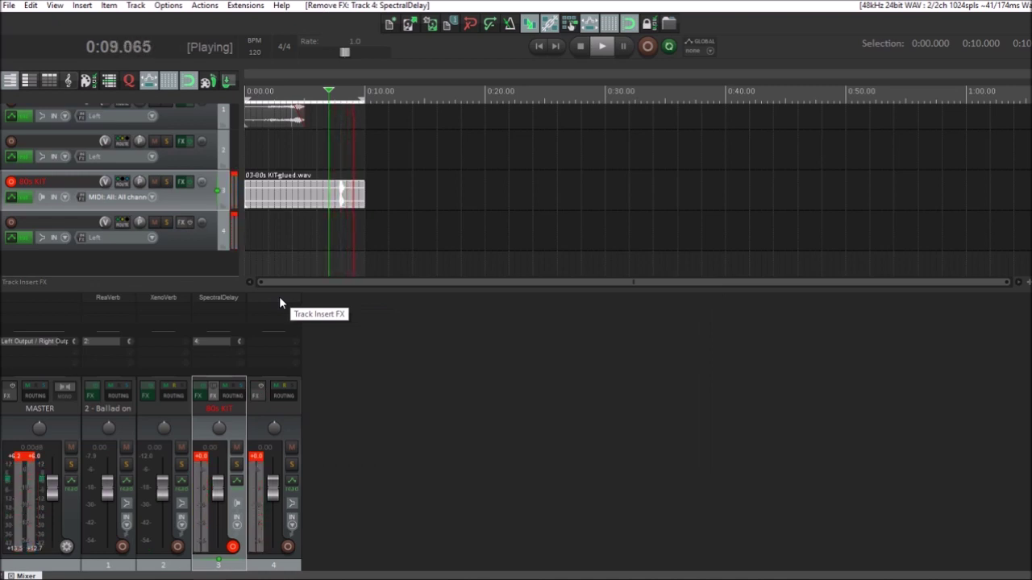
{"action": "key", "text": "space"}
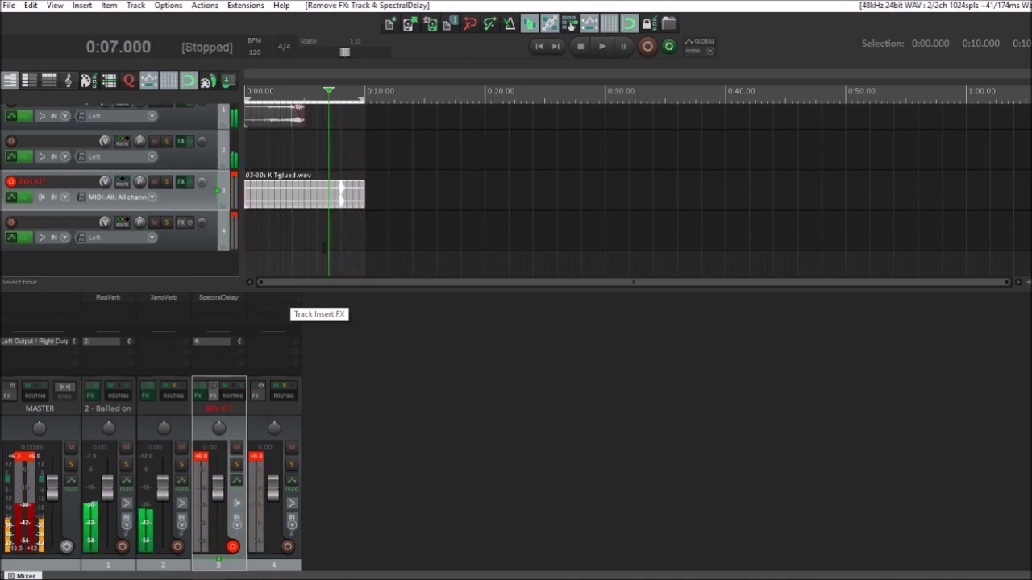
- Apply the track FX to the drum item as a new take, glue it and remove SpectralDelay from track 3
{"action": "right_click", "coordinate": [347, 193]}
{"action": "left_click", "coordinate": [415, 257]}
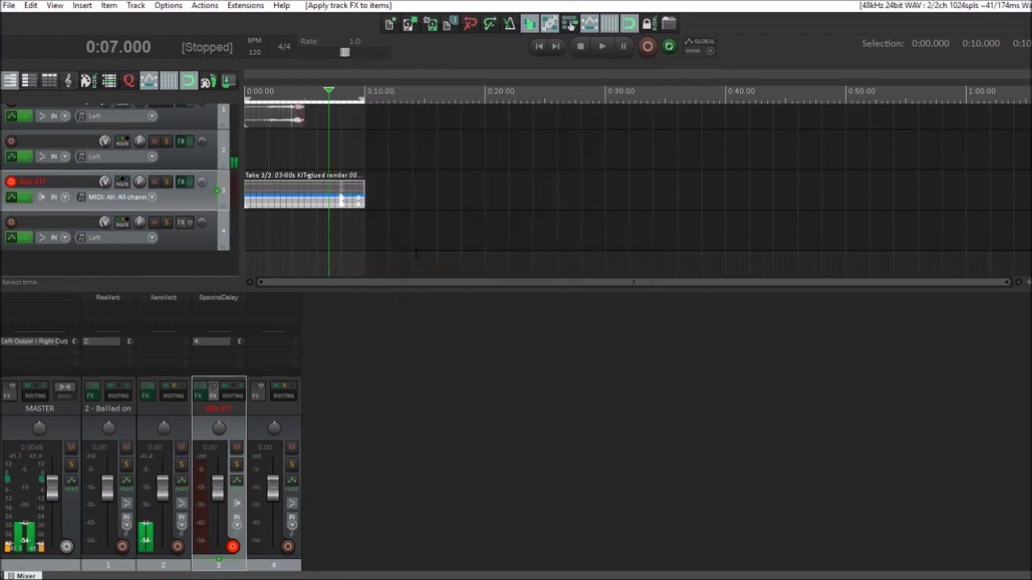
{"action": "right_click", "coordinate": [349, 204]}
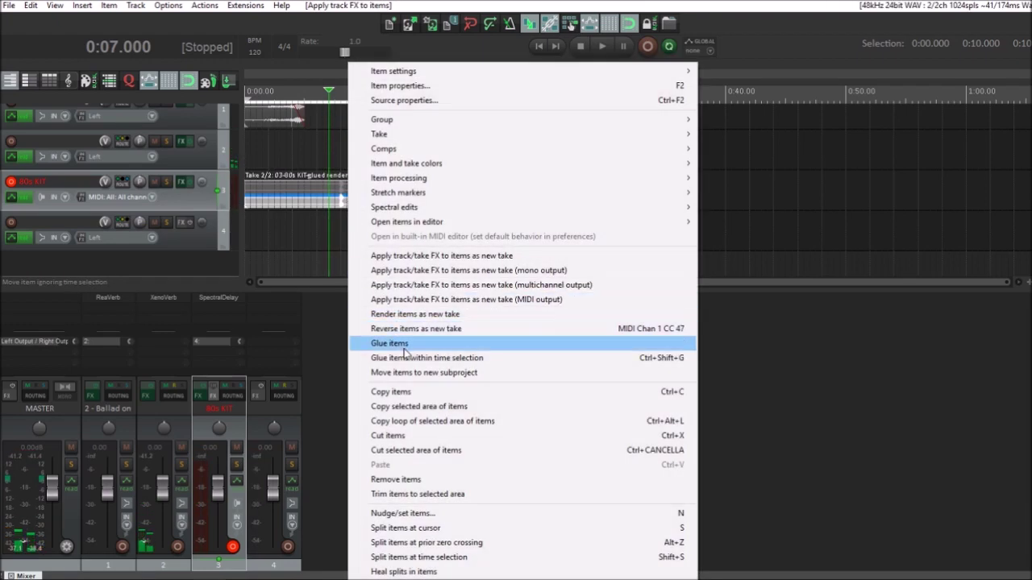
{"action": "left_click", "coordinate": [379, 325]}
{"action": "left_click", "coordinate": [231, 298], "text": "alt"}
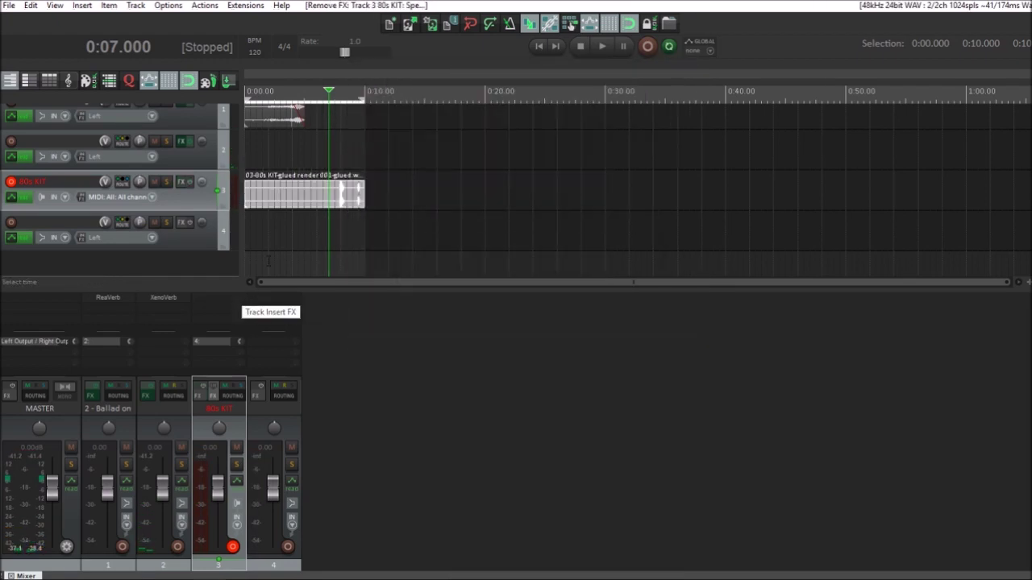
- Trim the silence before the drum hit, play the project from the start and disarm track 3
{"action": "left_click_drag", "start_coordinate": [246, 196], "coordinate": [339, 201]}
{"action": "key", "text": "Home"}
{"action": "key", "text": "space"}
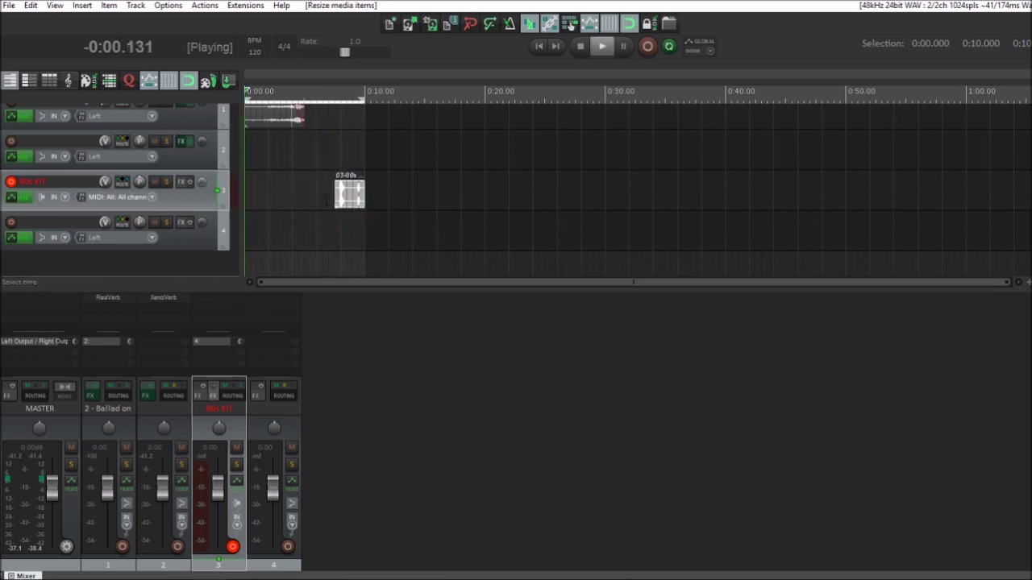
{"action": "left_click", "coordinate": [11, 183]}
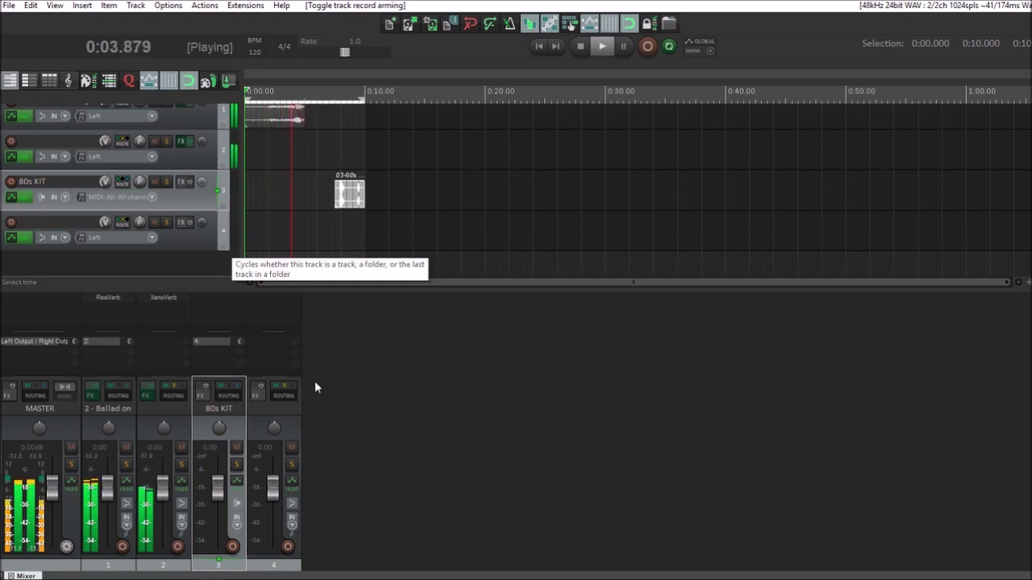
- Add XenoVerb from the Reverbs folder to track 4 and set its algorithm to Shimmer
{"action": "left_click", "coordinate": [278, 294]}
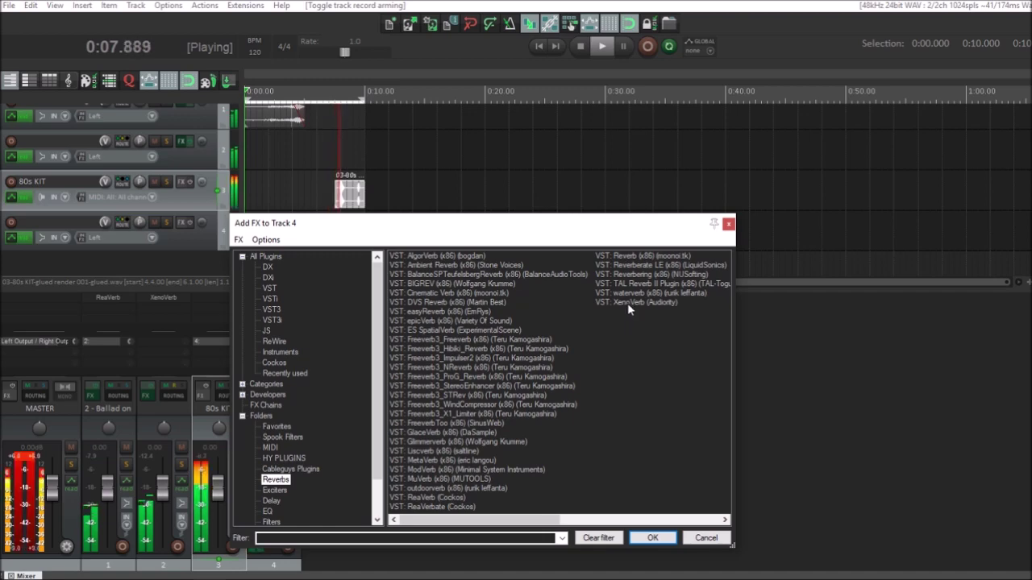
{"action": "double_click", "coordinate": [628, 303]}
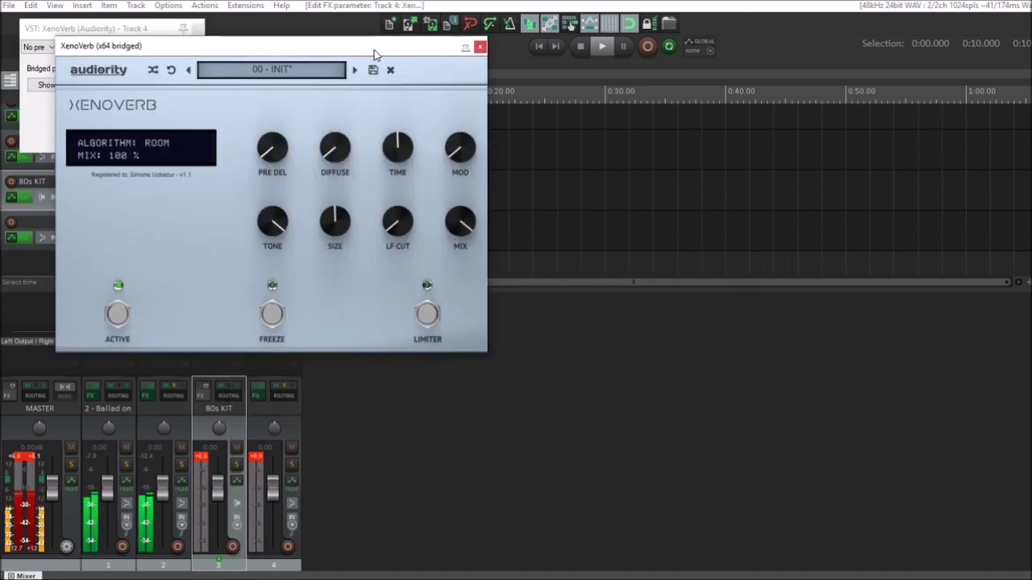
{"action": "left_click_drag", "start_coordinate": [374, 55], "coordinate": [611, 202]}
{"action": "left_click", "coordinate": [399, 297]}
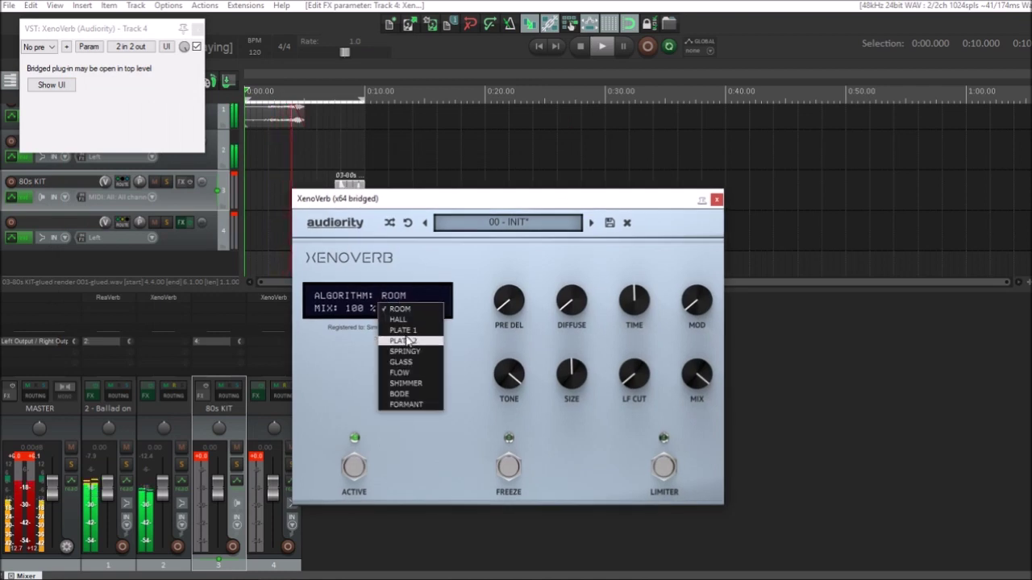
{"action": "left_click", "coordinate": [405, 383]}
- Lower XenoVerb's Pitch A and set Pitch B to -12 ST on track 4
{"action": "left_click_drag", "start_coordinate": [584, 378], "coordinate": [584, 394]}
{"action": "left_click_drag", "start_coordinate": [634, 373], "coordinate": [646, 336]}
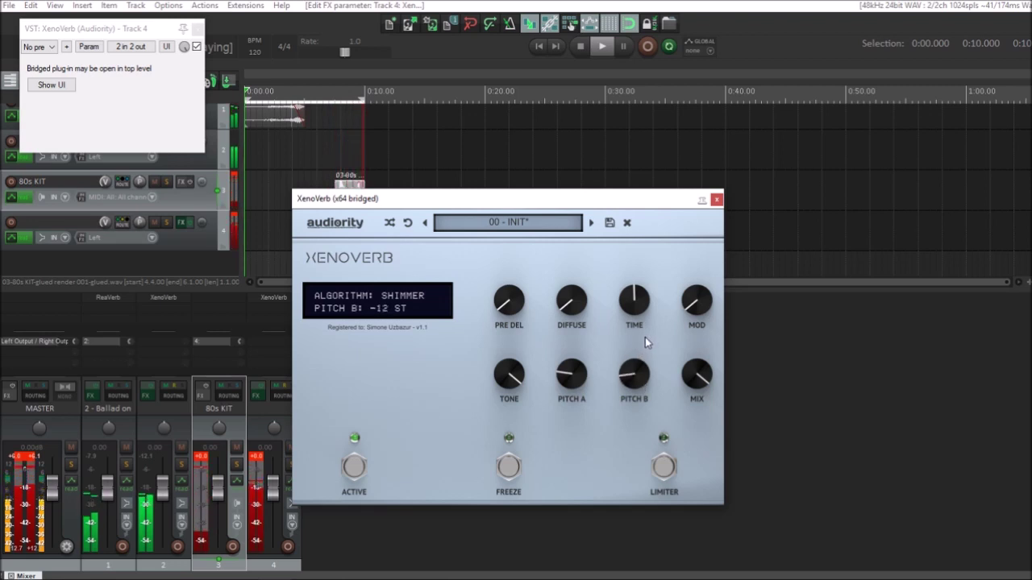
{"action": "left_click", "coordinate": [563, 384]}
{"action": "left_click_drag", "start_coordinate": [563, 383], "coordinate": [566, 387]}
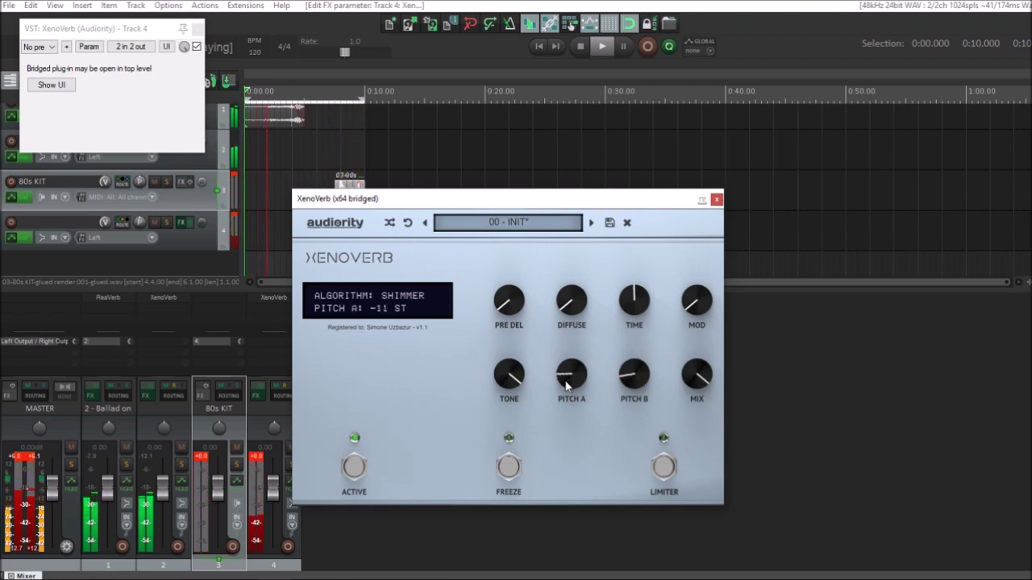
- Raise XenoVerb's Diffuse, set Time to 861.8 ms and Mod to 28 %, and close its windows
{"action": "left_click_drag", "start_coordinate": [582, 322], "coordinate": [632, 319]}
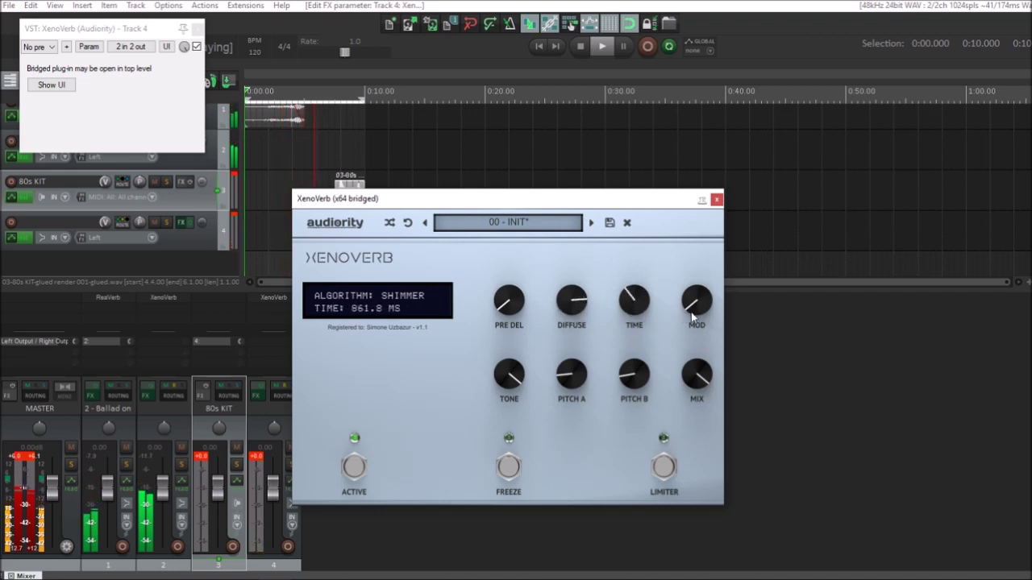
{"action": "left_click_drag", "start_coordinate": [698, 298], "coordinate": [697, 294]}
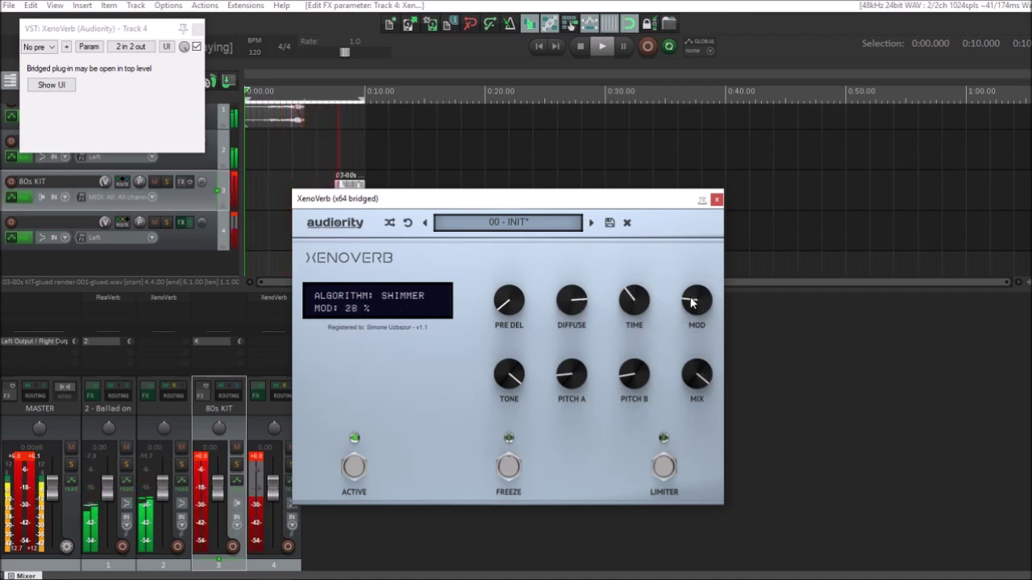
{"action": "left_click", "coordinate": [716, 200]}
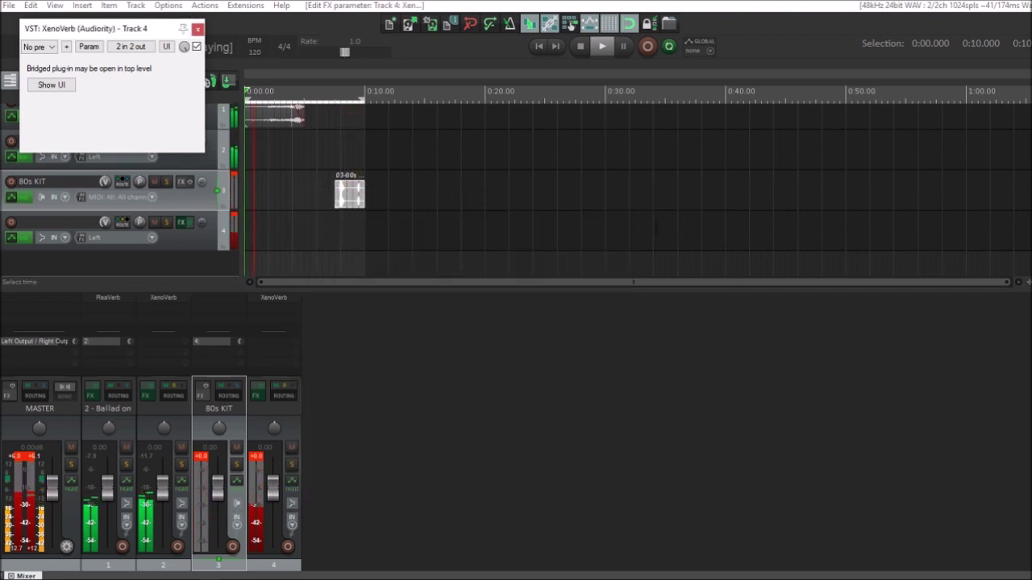
{"action": "left_click", "coordinate": [198, 29]}
- Add the FAT (Soundspot) filter from the Exciters folder to the 80s KIT track
{"action": "double_click", "coordinate": [226, 305]}
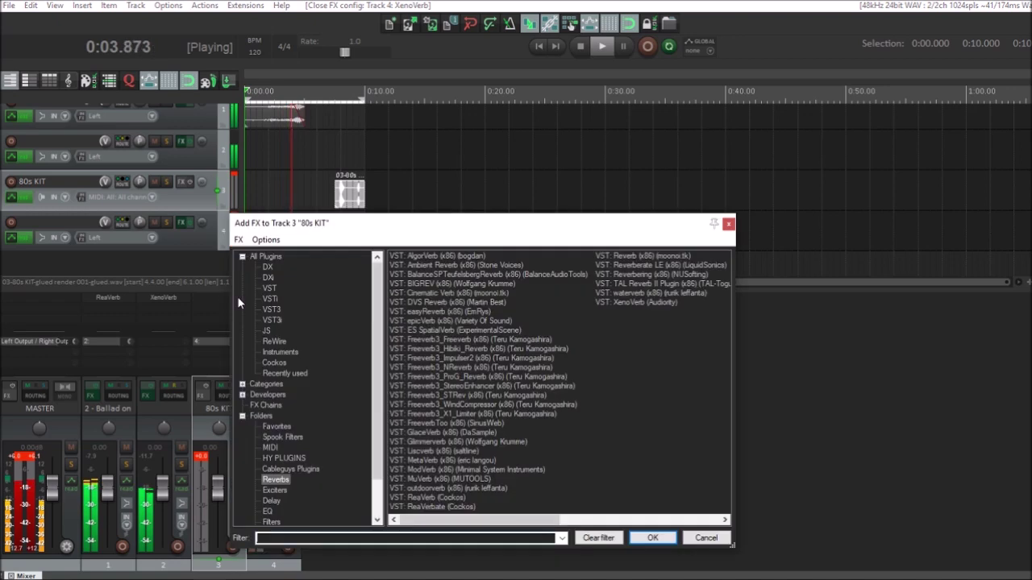
{"action": "scroll", "coordinate": [334, 465], "scroll_direction": "down", "scroll_amount": 1}
{"action": "left_click", "coordinate": [271, 490]}
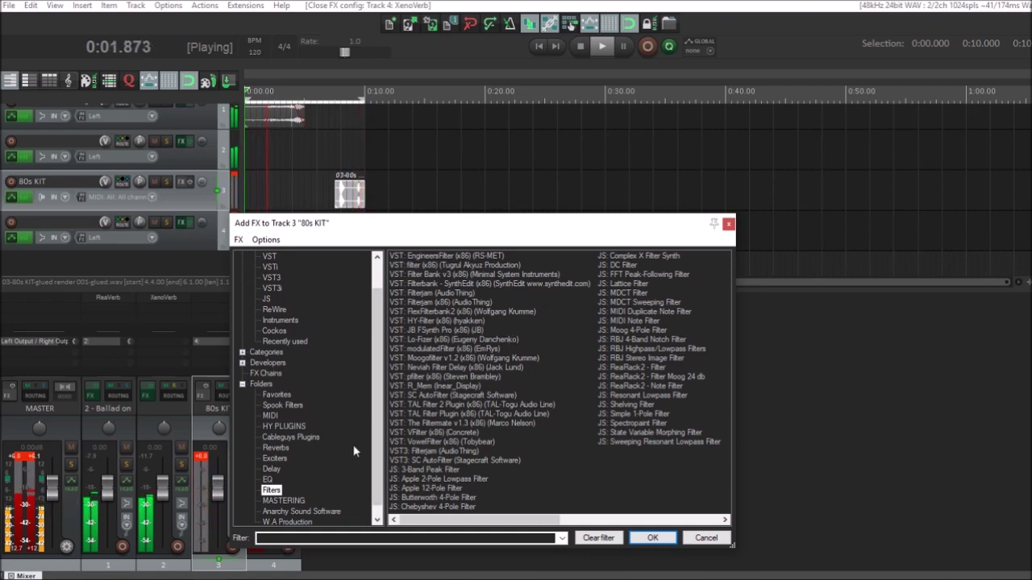
{"action": "left_click", "coordinate": [275, 457]}
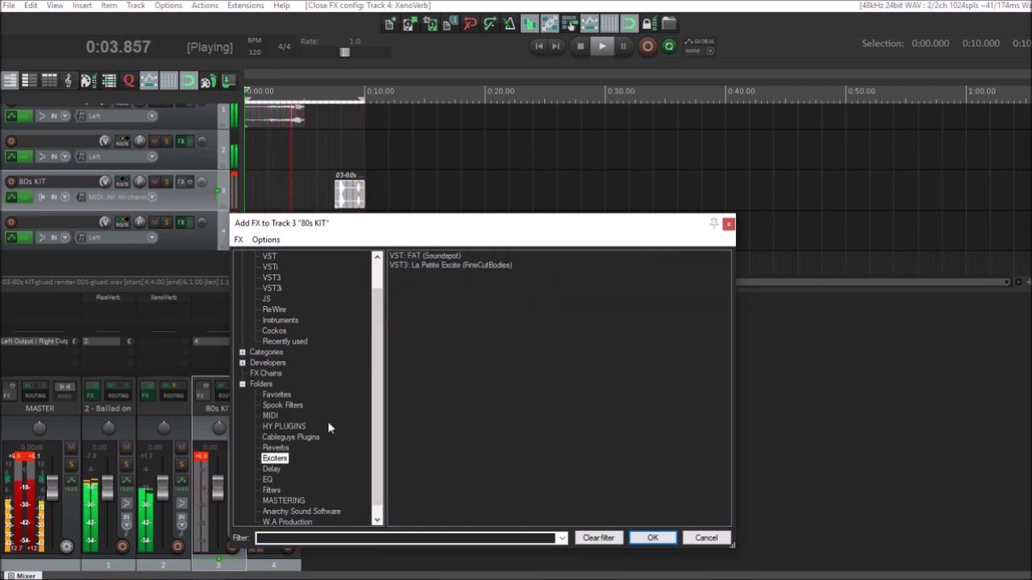
{"action": "double_click", "coordinate": [416, 258]}
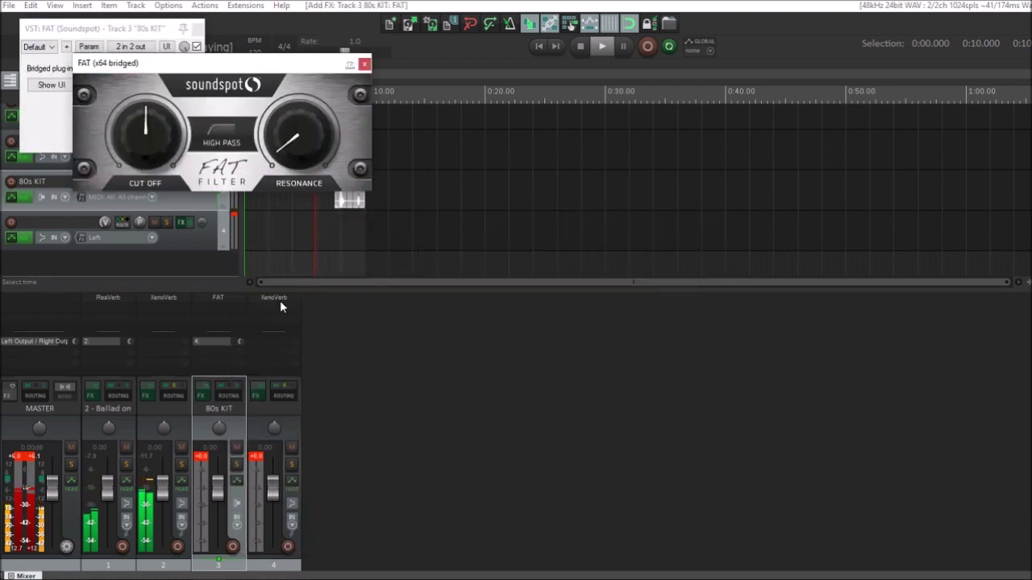
- Set the FAT filter to Low Pass, lower its Cut Off slightly and close its windows
{"action": "left_click_drag", "start_coordinate": [250, 67], "coordinate": [519, 274]}
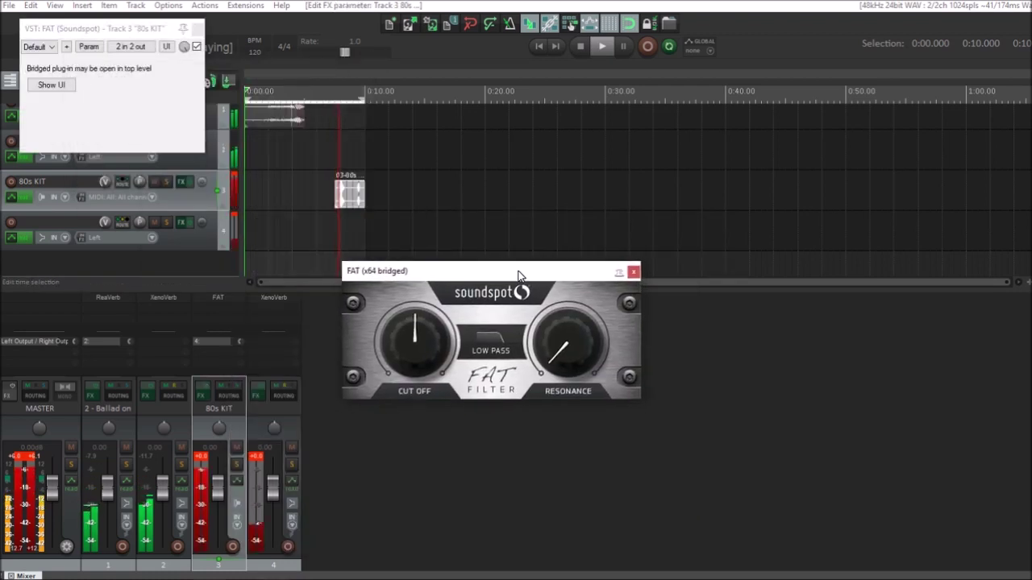
{"action": "left_click_drag", "start_coordinate": [428, 353], "coordinate": [427, 364]}
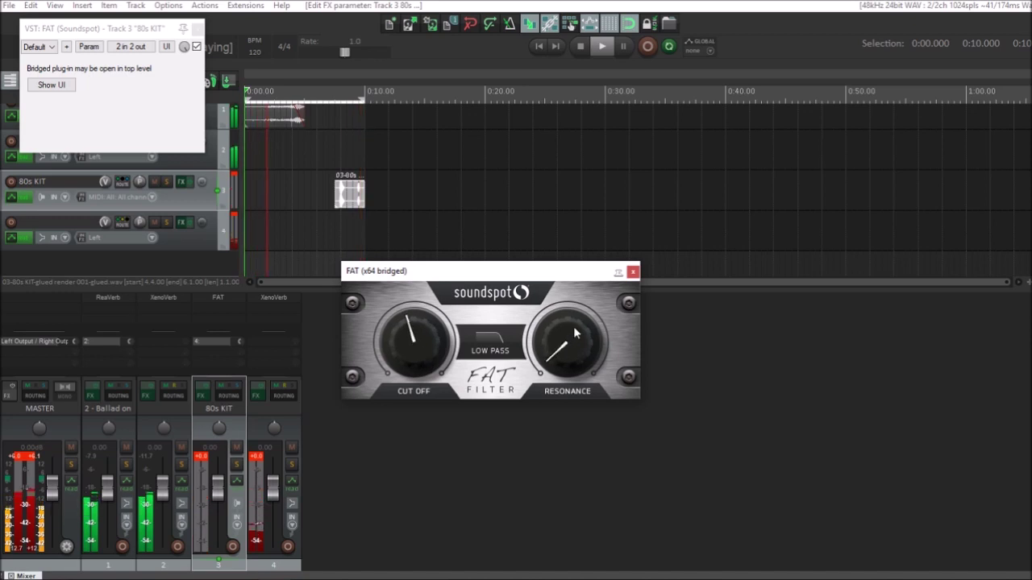
{"action": "left_click", "coordinate": [632, 271]}
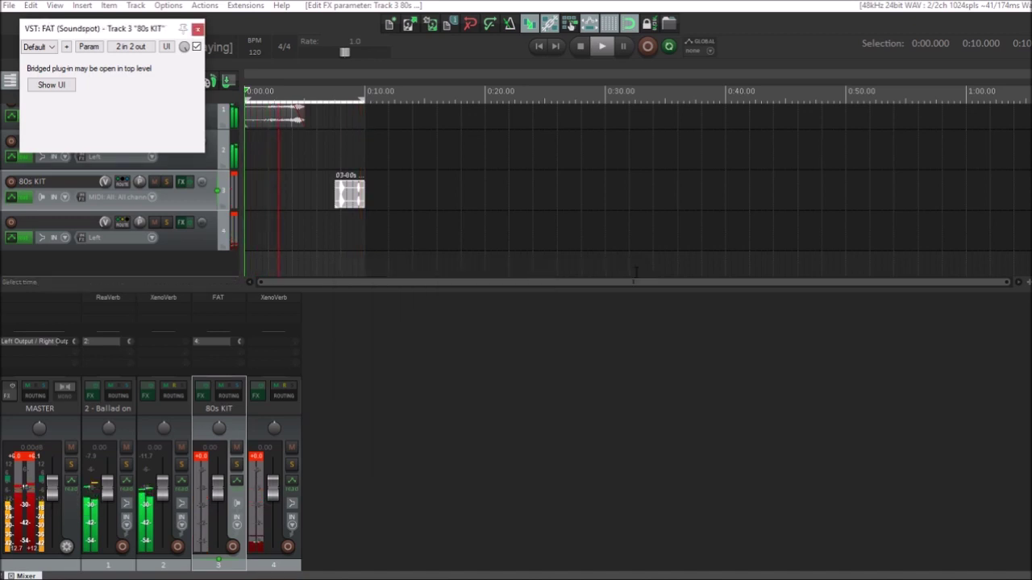
{"action": "left_click", "coordinate": [197, 30]}
- Split the drum item at about 9 seconds, move its second part to a new track 5 and play from the start
{"action": "scroll", "coordinate": [389, 160], "scroll_direction": "up", "scroll_amount": 3}
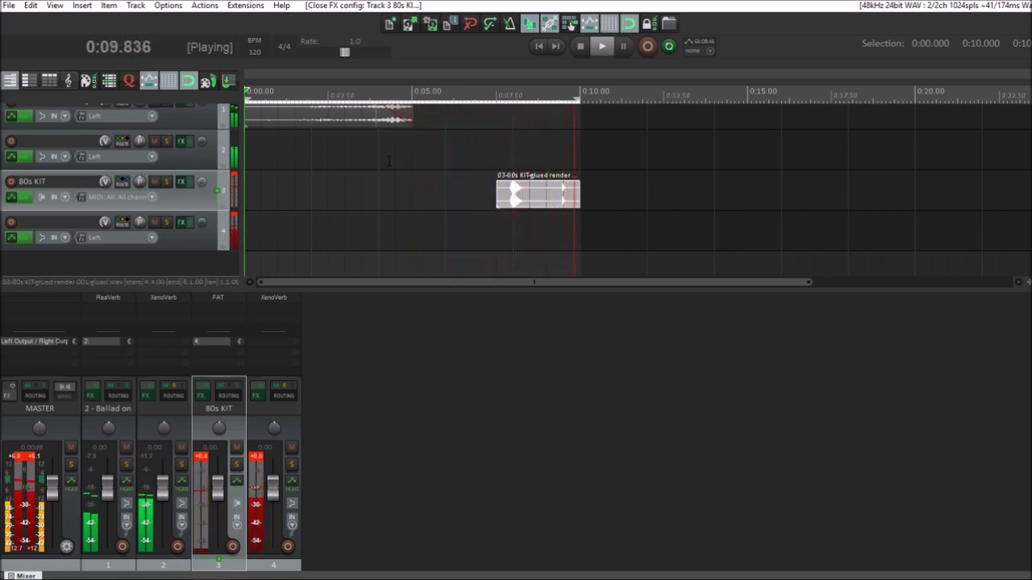
{"action": "left_click", "coordinate": [546, 194]}
{"action": "key", "text": "s"}
{"action": "left_click_drag", "start_coordinate": [545, 194], "coordinate": [564, 269]}
{"action": "key", "text": "Home"}
{"action": "key", "text": "space"}
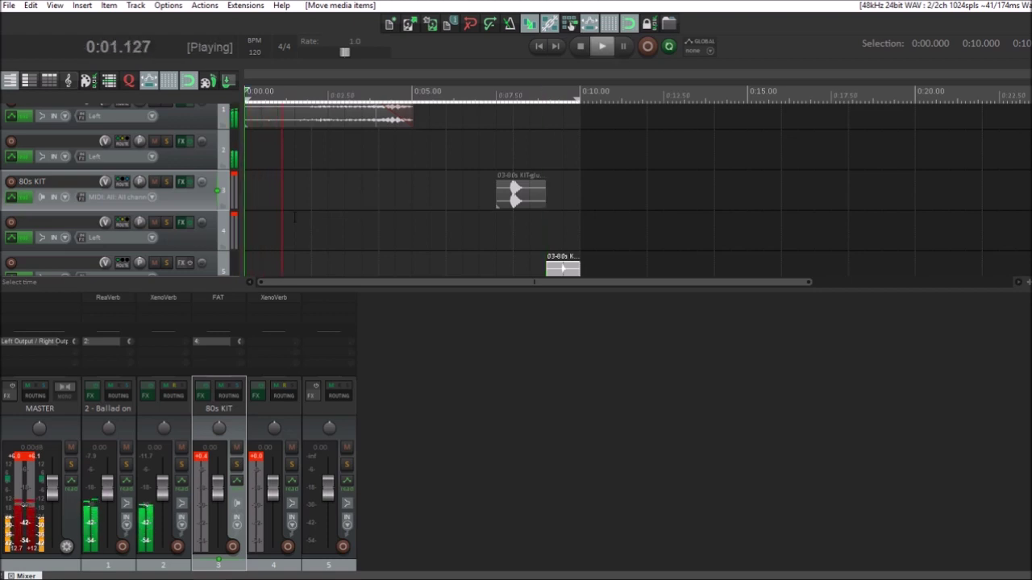
- Add the Paradox (Soundspot) equalizer from the EQ folder to track 5
{"action": "double_click", "coordinate": [320, 295]}
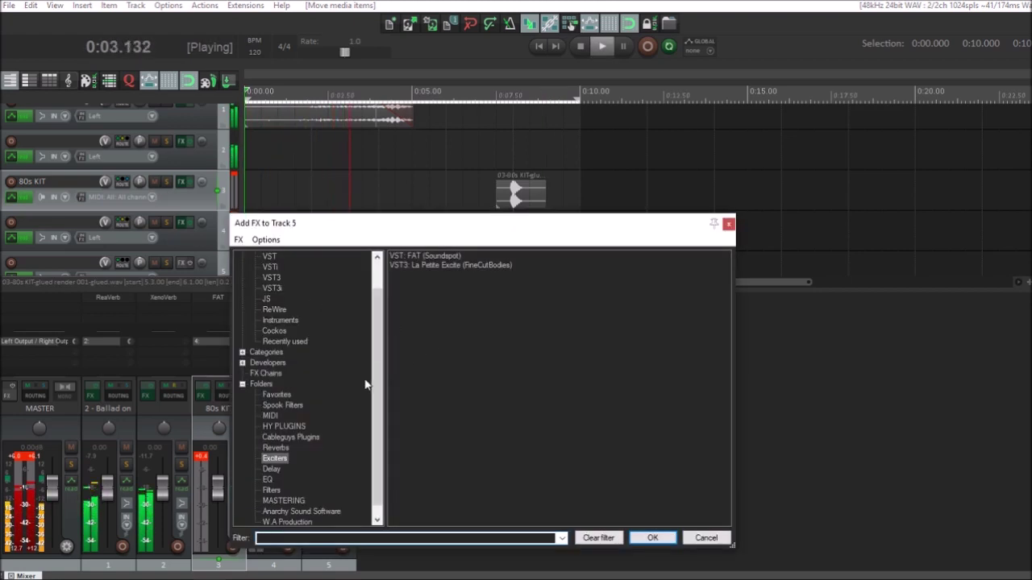
{"action": "left_click", "coordinate": [267, 479]}
{"action": "double_click", "coordinate": [439, 256]}
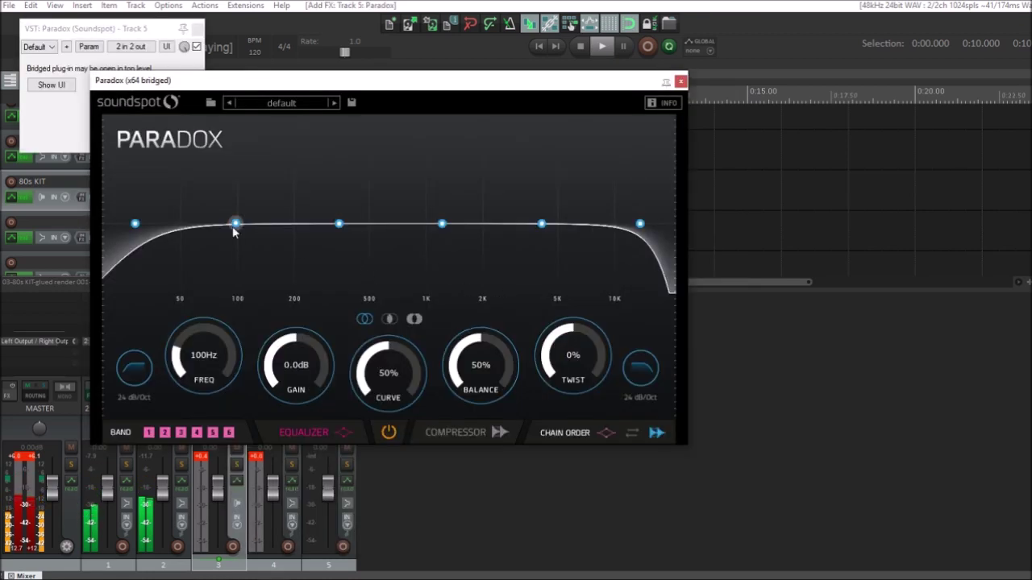
- Set Paradox's low cut to 489 Hz, disable band 6, slightly boost band 5 around 5 kHz and stop playback
{"action": "left_click_drag", "start_coordinate": [136, 227], "coordinate": [287, 224]}
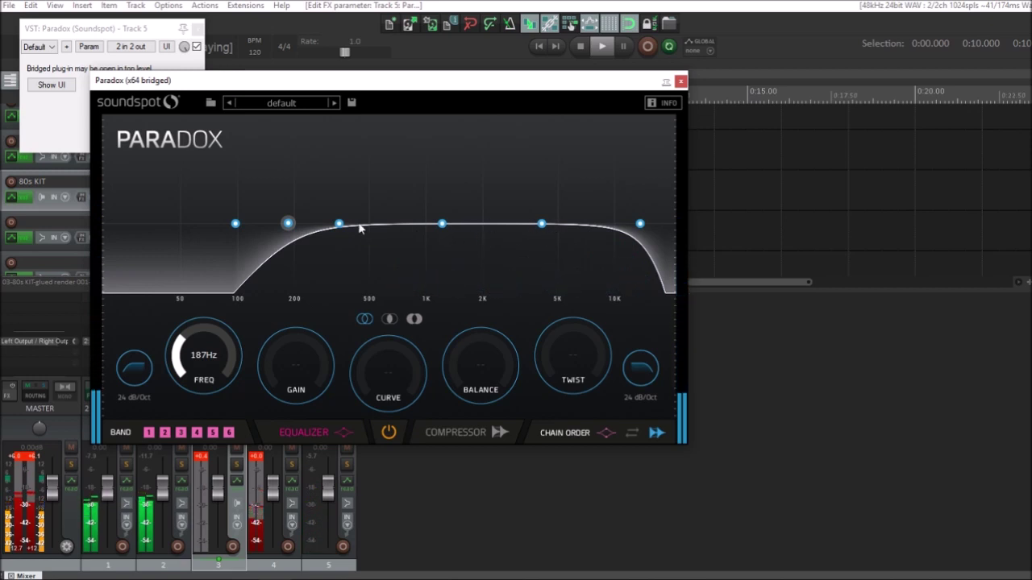
{"action": "left_click_drag", "start_coordinate": [284, 230], "coordinate": [368, 232]}
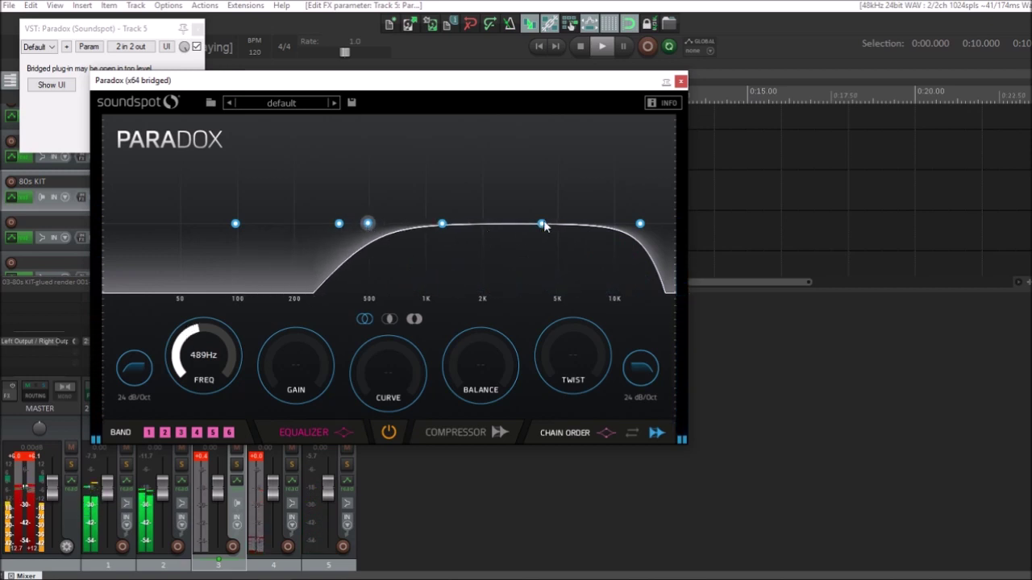
{"action": "left_click", "coordinate": [229, 432]}
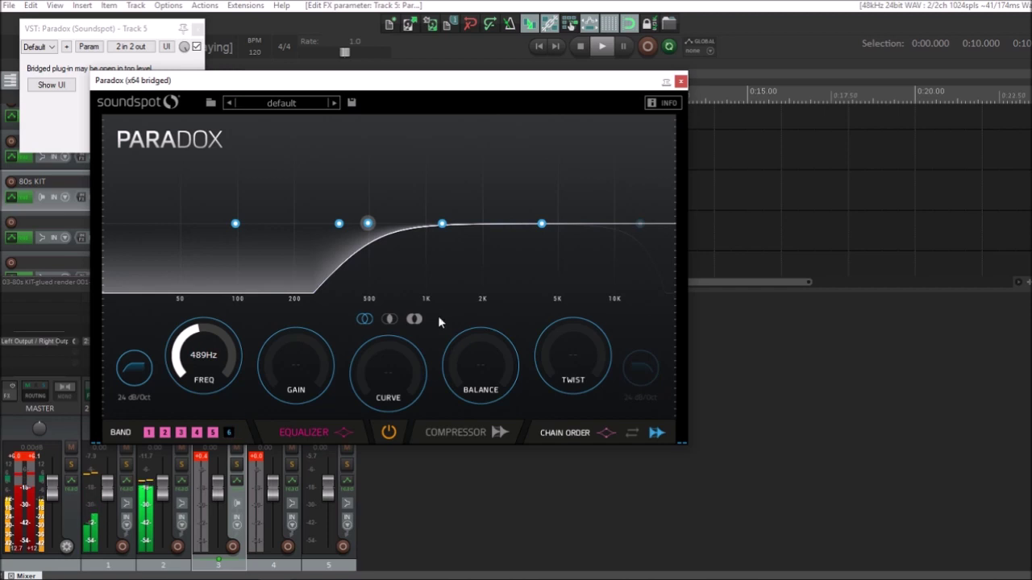
{"action": "left_click_drag", "start_coordinate": [541, 224], "coordinate": [562, 211]}
{"action": "left_click", "coordinate": [680, 80]}
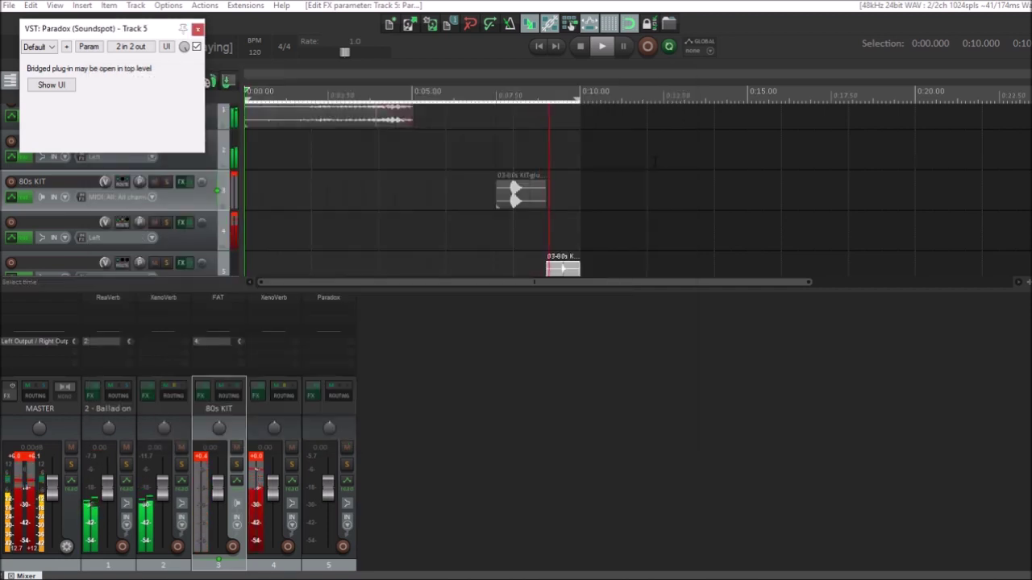
{"action": "key", "text": "space"}
- Add XenoVerb from the Reverbs folder to track 5 after Paradox and set its algorithm to Hall
{"action": "left_click", "coordinate": [318, 312]}
{"action": "double_click", "coordinate": [318, 312]}
{"action": "left_click", "coordinate": [276, 448]}
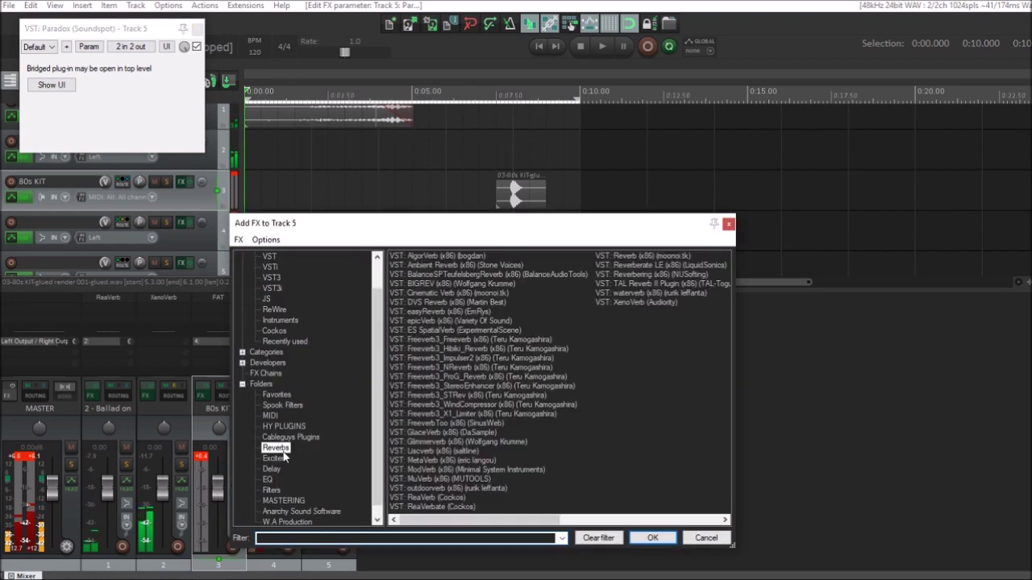
{"action": "double_click", "coordinate": [627, 301]}
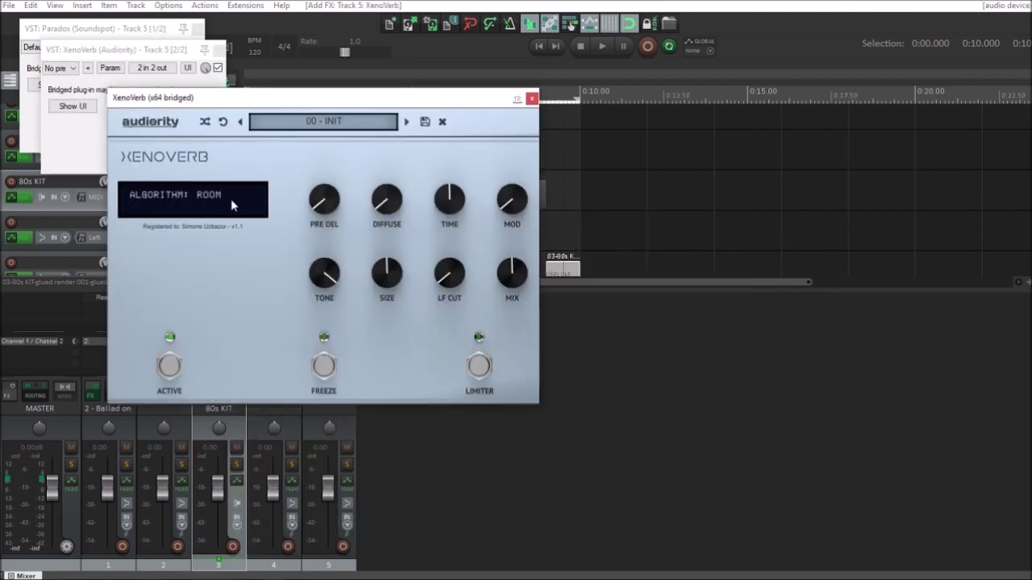
{"action": "left_click", "coordinate": [230, 200]}
{"action": "left_click", "coordinate": [232, 216]}
{"action": "left_click_drag", "start_coordinate": [348, 102], "coordinate": [592, 251]}
{"action": "left_click", "coordinate": [193, 204]}
- During playback, set XenoVerb's Mix to 36 %, Diffuse to 97 % and Mod to 98 %, and raise Time on track 5
{"action": "key", "text": "space"}
{"action": "left_click_drag", "start_coordinate": [758, 409], "coordinate": [758, 438]}
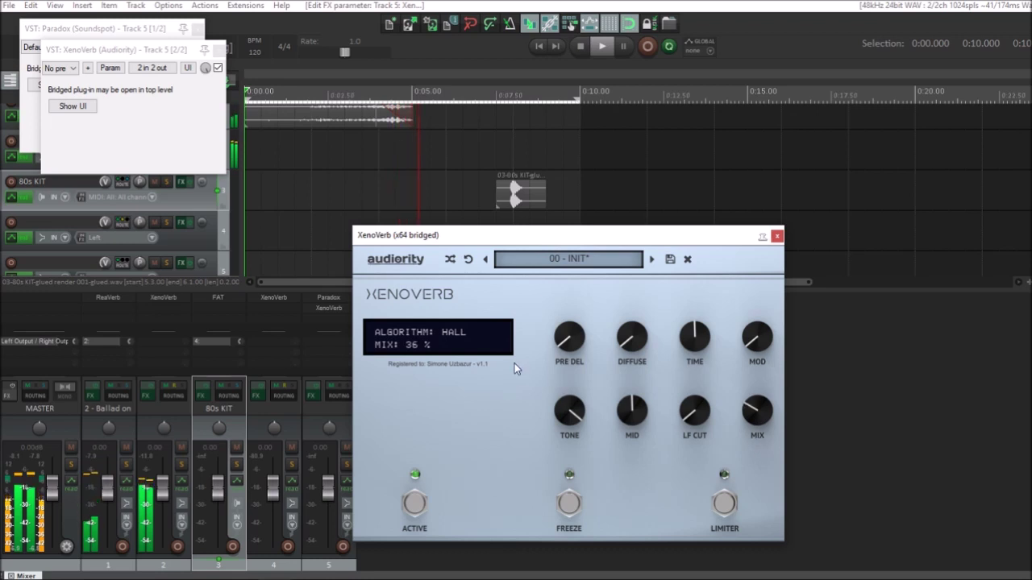
{"action": "left_click_drag", "start_coordinate": [633, 345], "coordinate": [651, 248]}
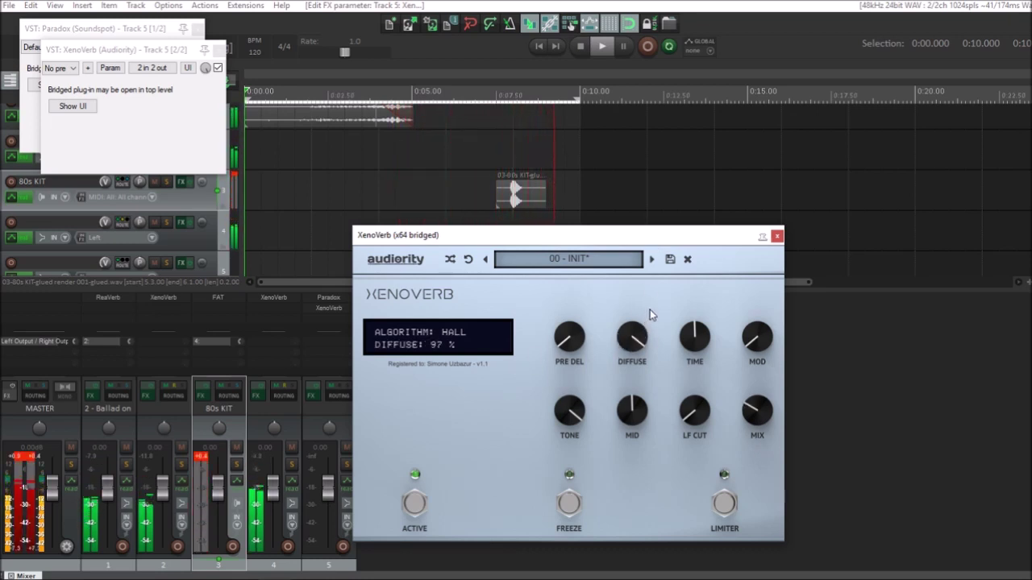
{"action": "left_click", "coordinate": [695, 336]}
{"action": "left_click_drag", "start_coordinate": [756, 337], "coordinate": [777, 329]}
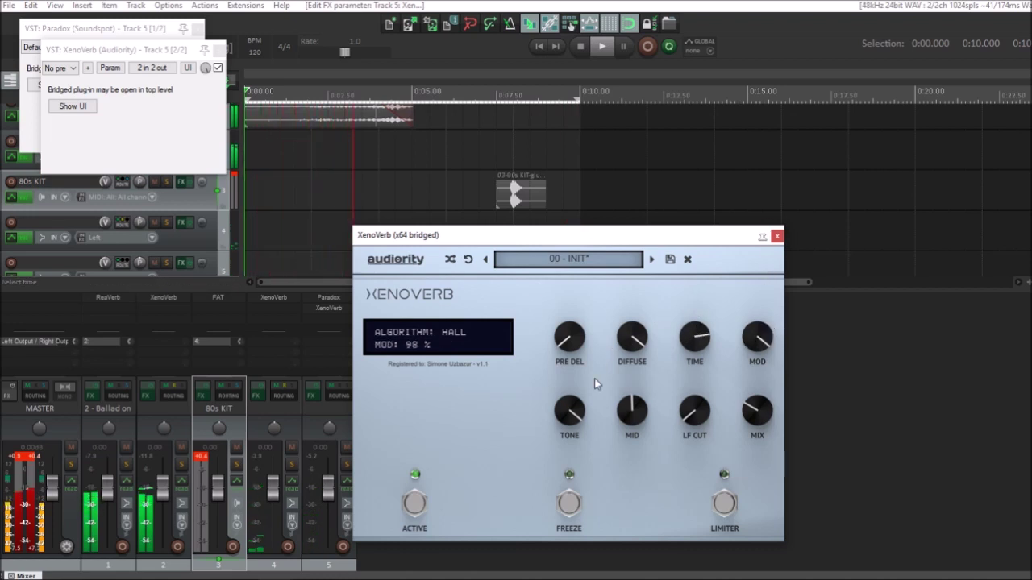
- Set XenoVerb's Pre Del to 57.03 ms on track 5 and close the effect windows
{"action": "mouse_move", "coordinate": [569, 381]}
{"action": "left_click_drag", "start_coordinate": [556, 338], "coordinate": [587, 320]}
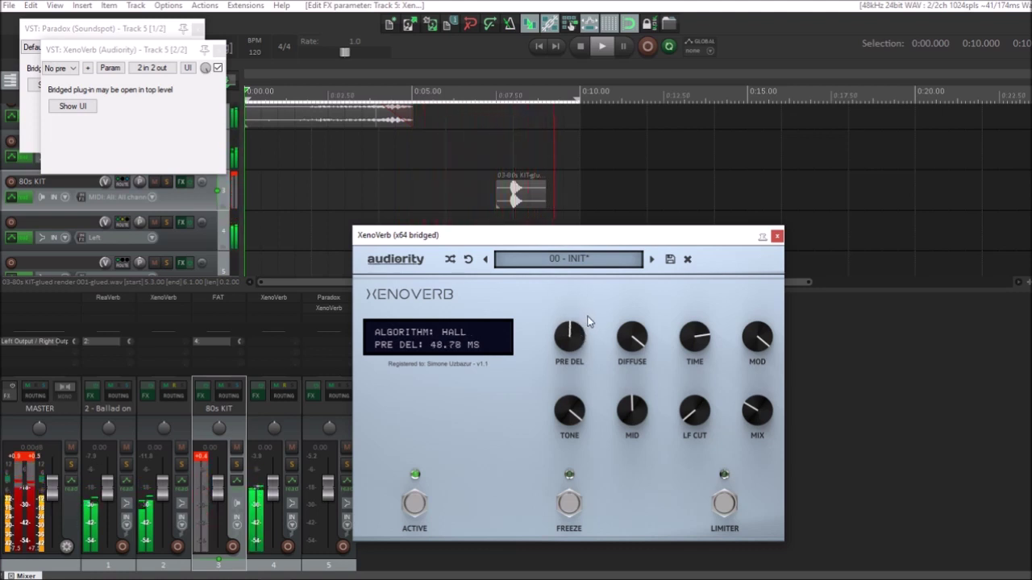
{"action": "left_click_drag", "start_coordinate": [588, 321], "coordinate": [628, 320]}
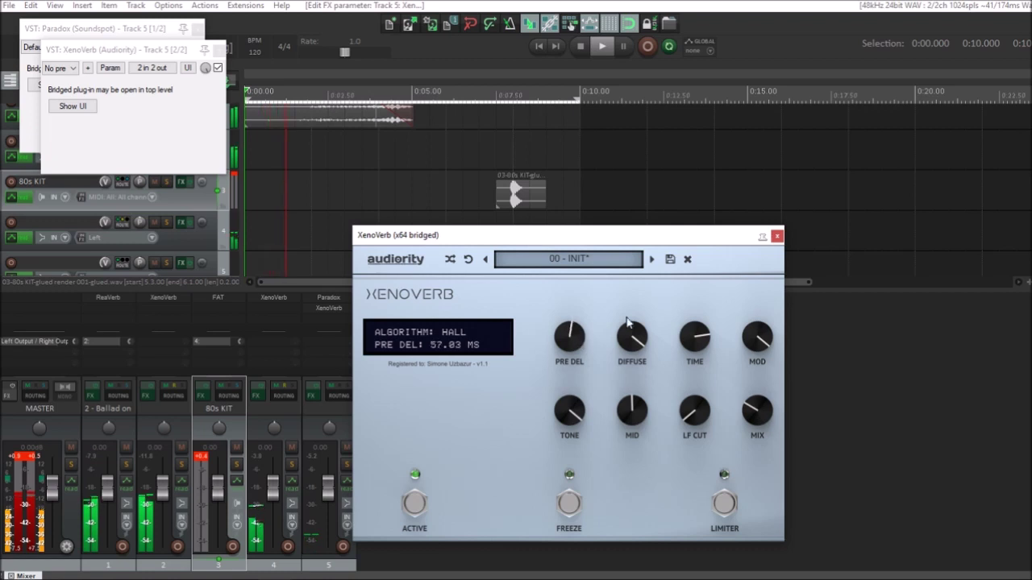
{"action": "left_click", "coordinate": [776, 235]}
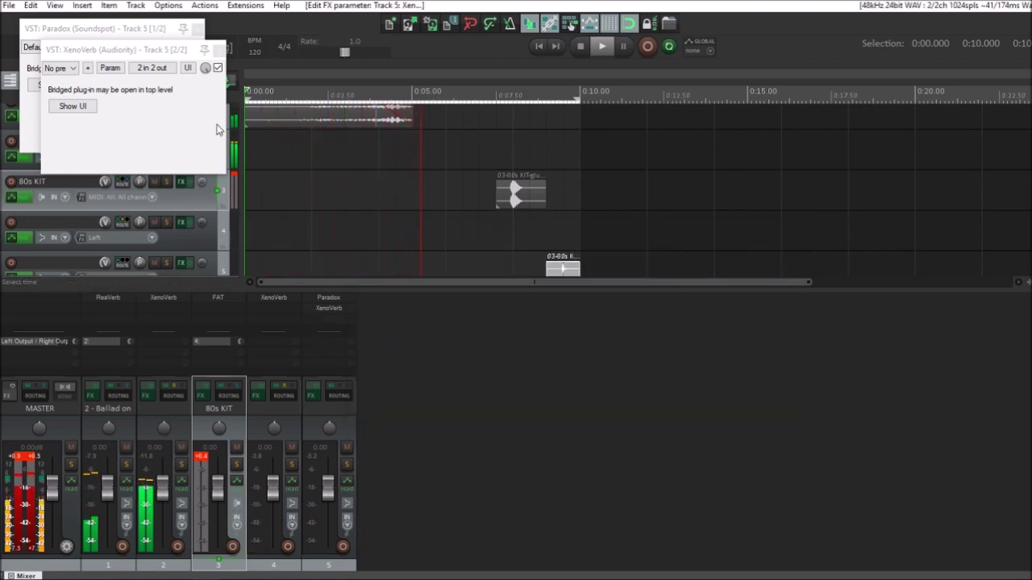
{"action": "left_click", "coordinate": [204, 49]}
{"action": "left_click", "coordinate": [197, 28]}
- Restart playback and listen to the arrangement with the processed hit on track 5
{"action": "scroll", "coordinate": [637, 185], "scroll_direction": "down", "scroll_amount": 2}
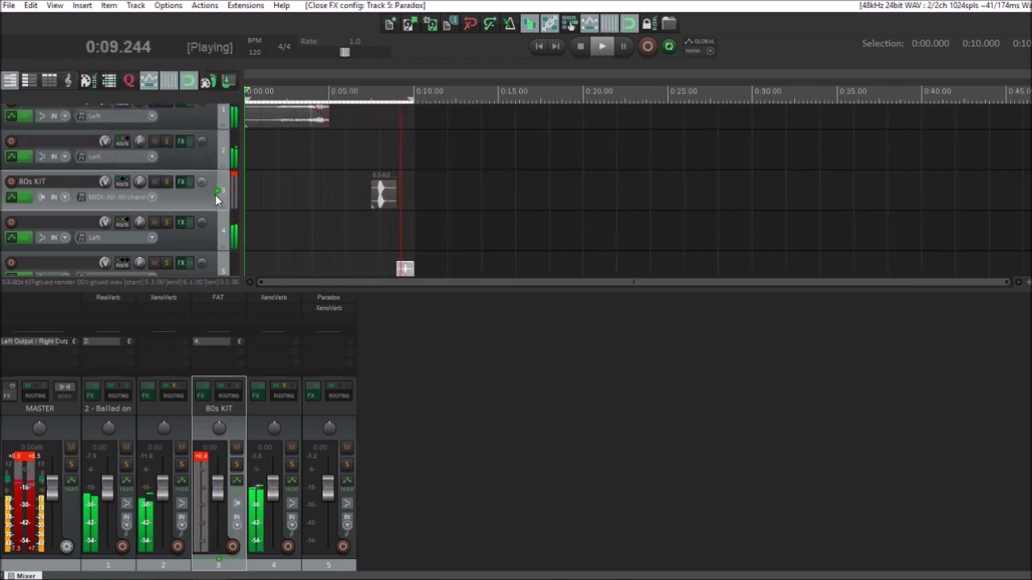
{"action": "scroll", "coordinate": [215, 201], "scroll_direction": "down", "scroll_amount": 4}
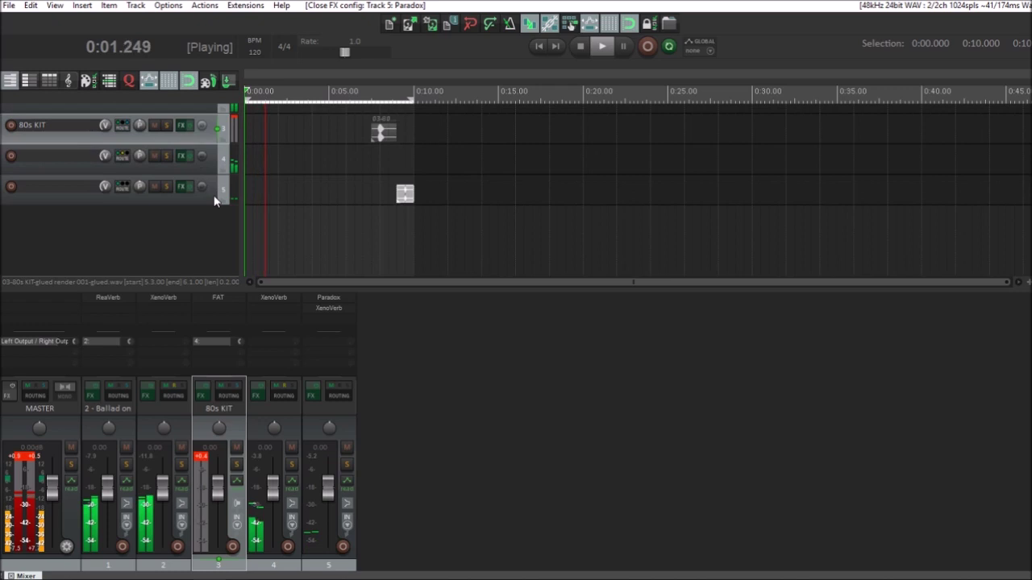
{"action": "key", "text": "space"}
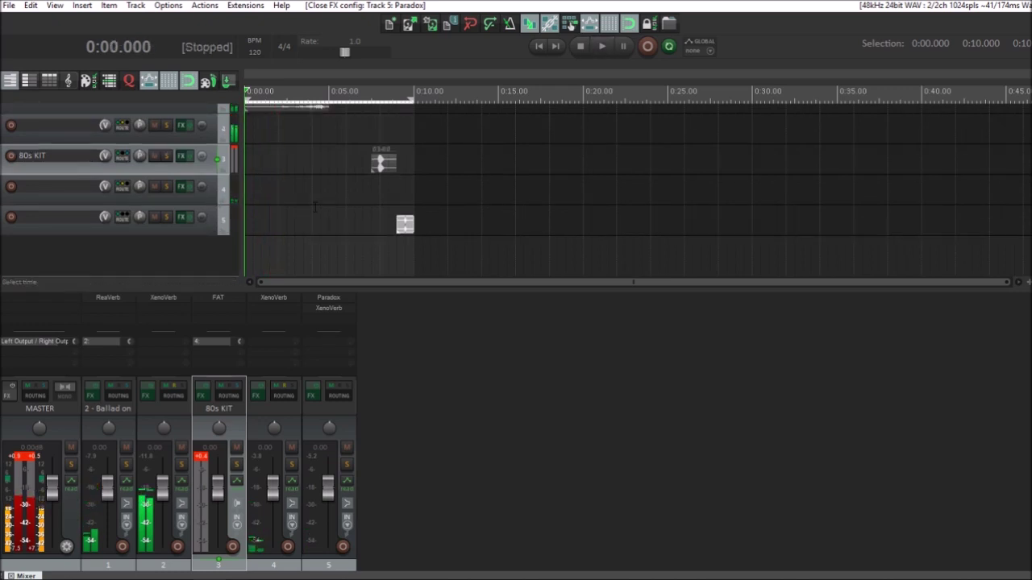
{"action": "scroll", "coordinate": [418, 234], "scroll_direction": "up", "scroll_amount": 3}
{"action": "scroll", "coordinate": [417, 234], "scroll_direction": "down", "scroll_amount": 2}
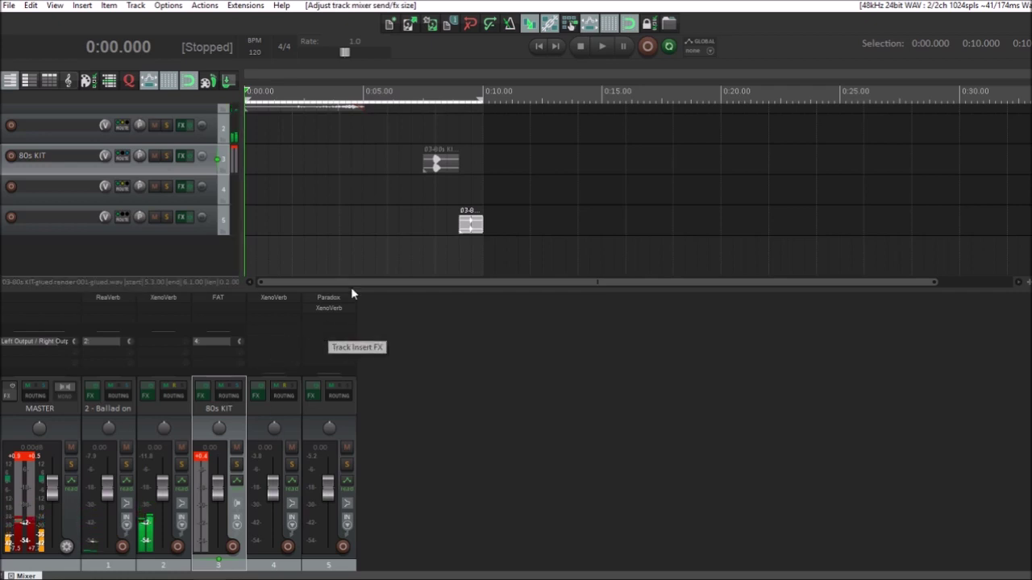
{"action": "key", "text": "space"}
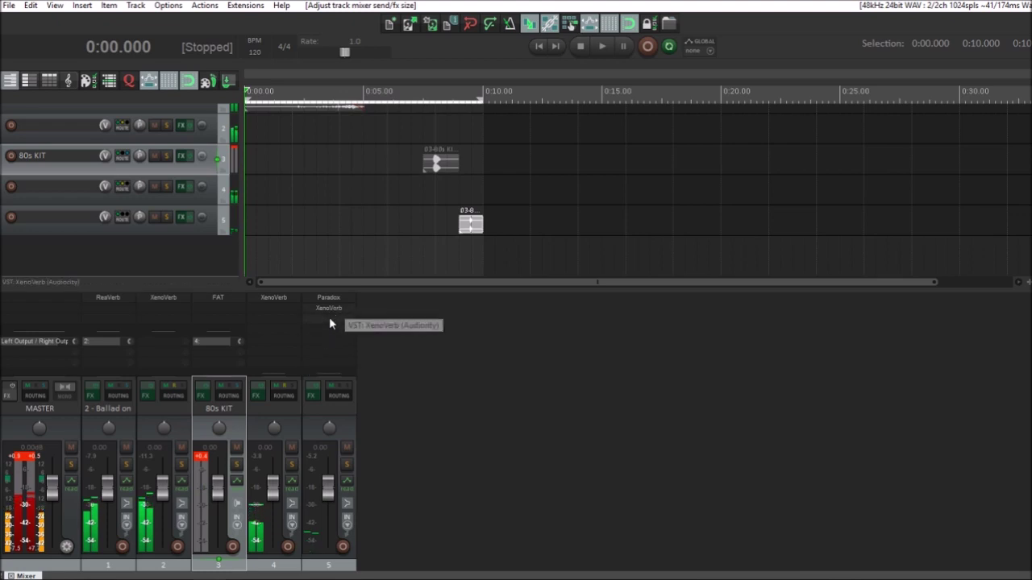
- Add La Petite Excite (FineCutBodies) from the Exciters folder to track 5
{"action": "double_click", "coordinate": [328, 318]}
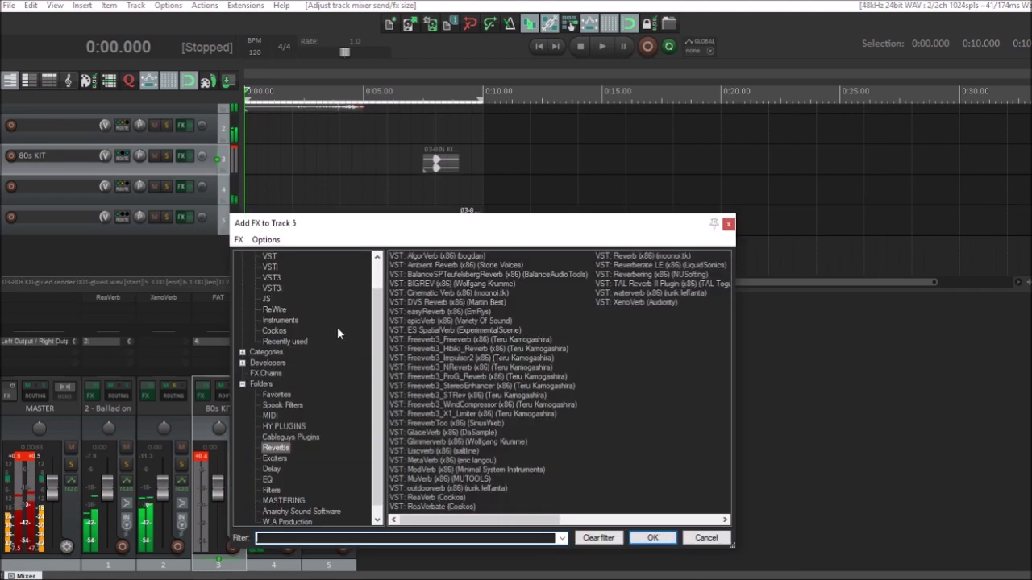
{"action": "left_click", "coordinate": [274, 458]}
{"action": "double_click", "coordinate": [473, 266]}
{"action": "left_click_drag", "start_coordinate": [283, 28], "coordinate": [554, 263]}
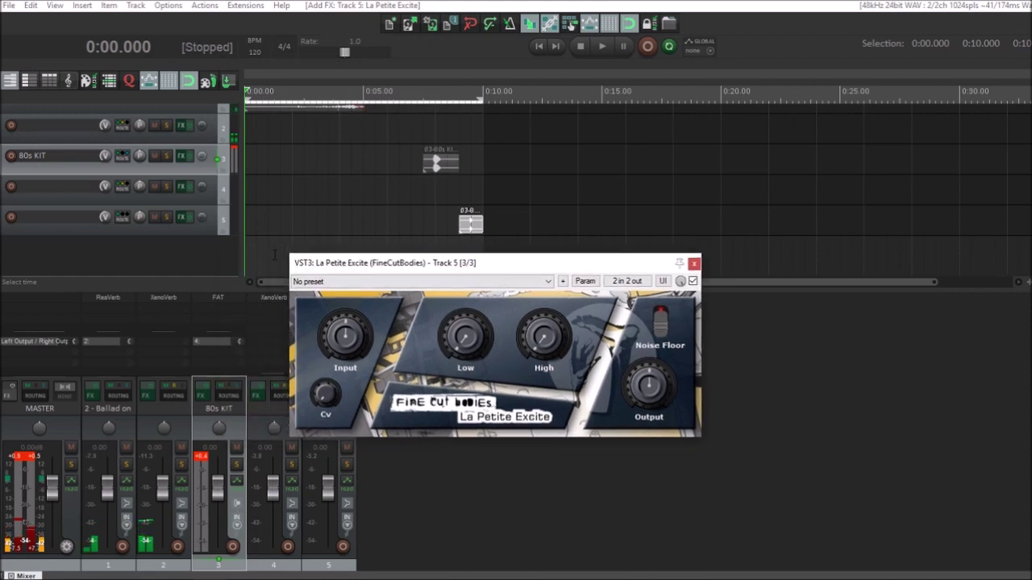
- During playback, raise La Petite Excite's High on track 5, switch on Noise Floor, close the plug-in and stop playback
{"action": "left_click", "coordinate": [212, 231]}
{"action": "left_click_drag", "start_coordinate": [212, 232], "coordinate": [205, 251]}
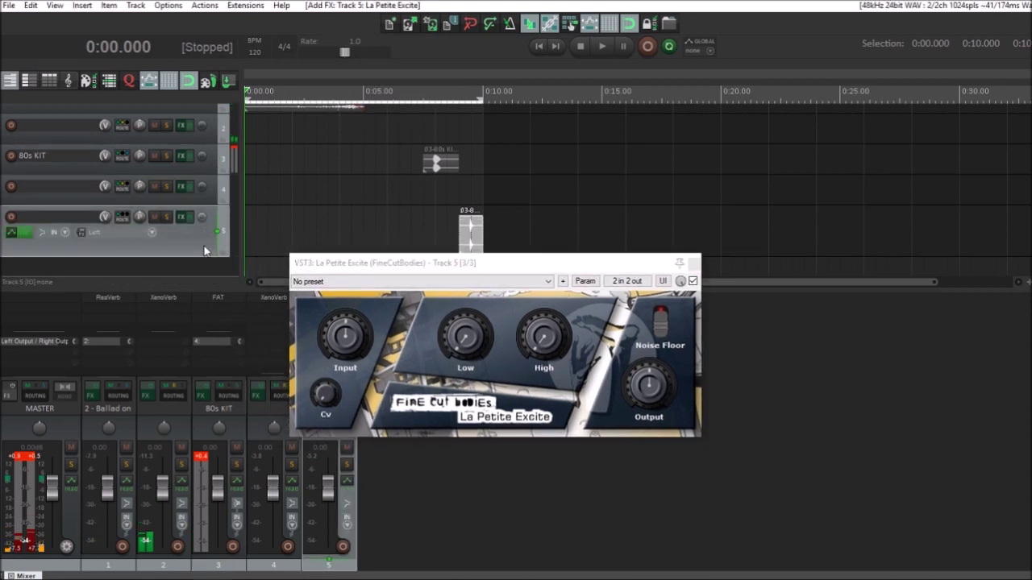
{"action": "key", "text": "space"}
{"action": "mouse_move", "coordinate": [545, 332]}
{"action": "left_mouse_down"}
{"action": "mouse_move", "coordinate": [555, 324]}
{"action": "mouse_move", "coordinate": [552, 337]}
{"action": "left_mouse_up"}
{"action": "mouse_move", "coordinate": [666, 316]}
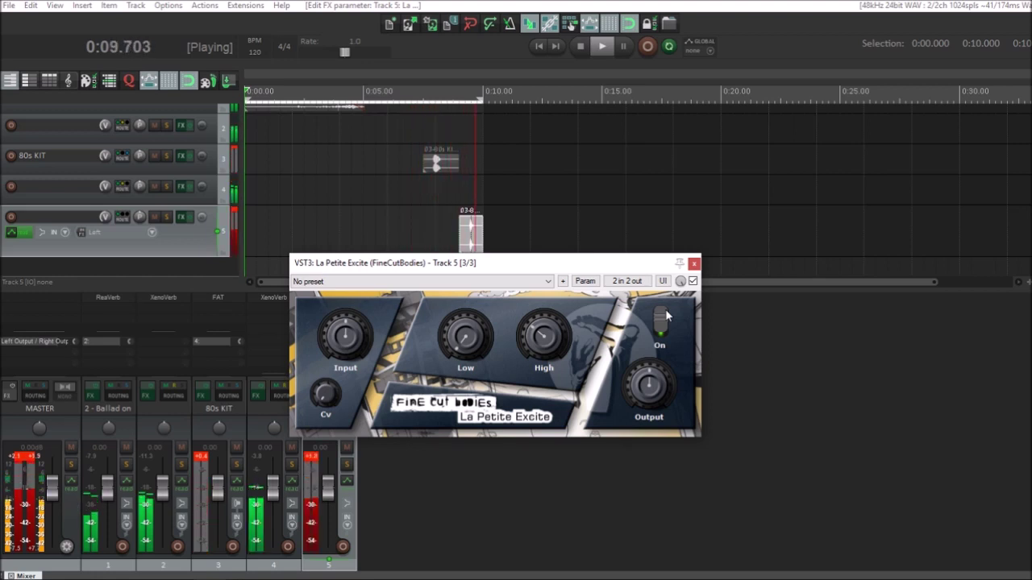
{"action": "left_click", "coordinate": [694, 264]}
{"action": "key", "text": "space"}
- Add Filterjam (x86) (AudioThing) from the Filters folder to track 5 and move its window clear of the hit
{"action": "double_click", "coordinate": [330, 339]}
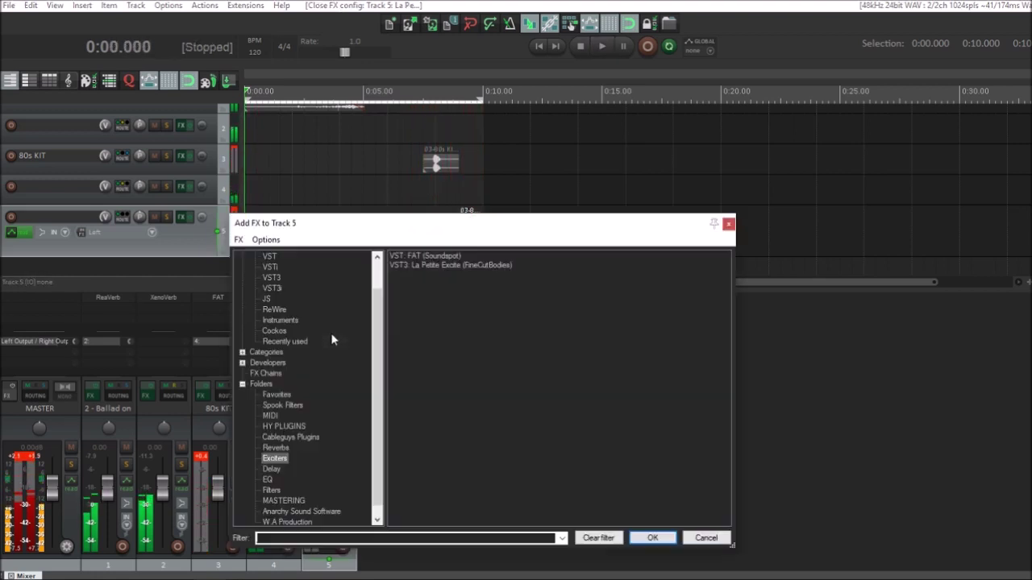
{"action": "left_click", "coordinate": [269, 480]}
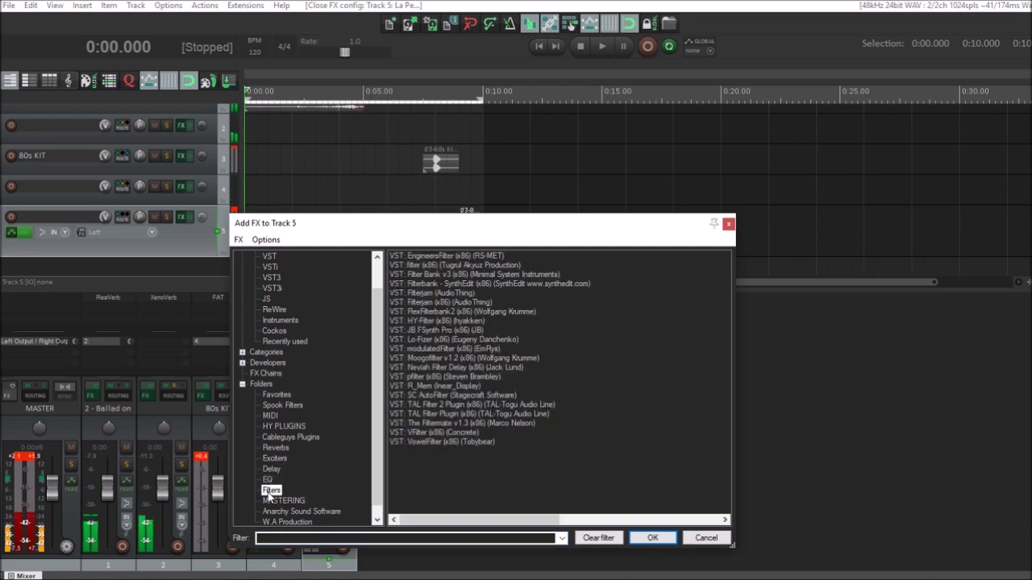
{"action": "left_click", "coordinate": [435, 303]}
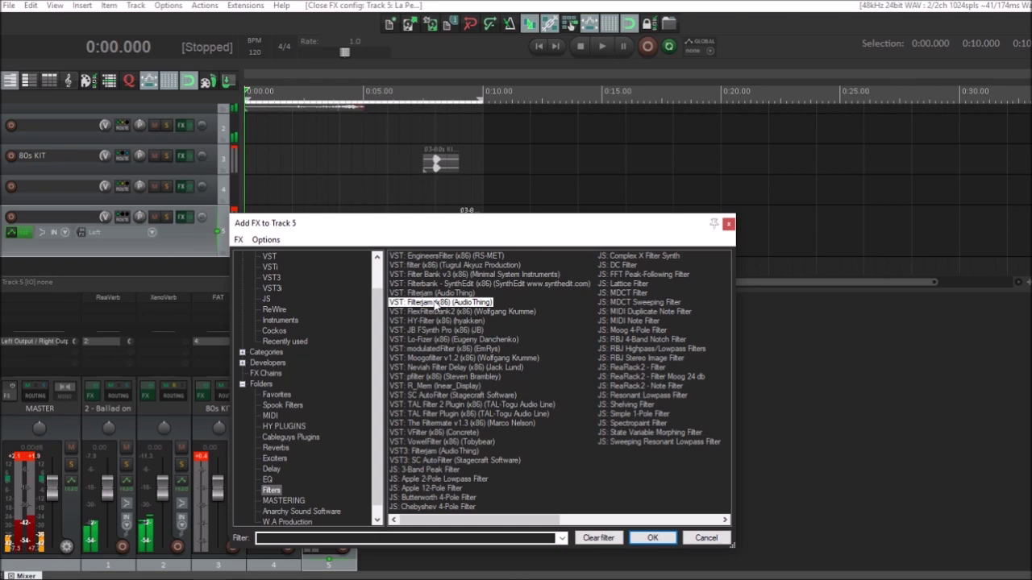
{"action": "double_click", "coordinate": [434, 302]}
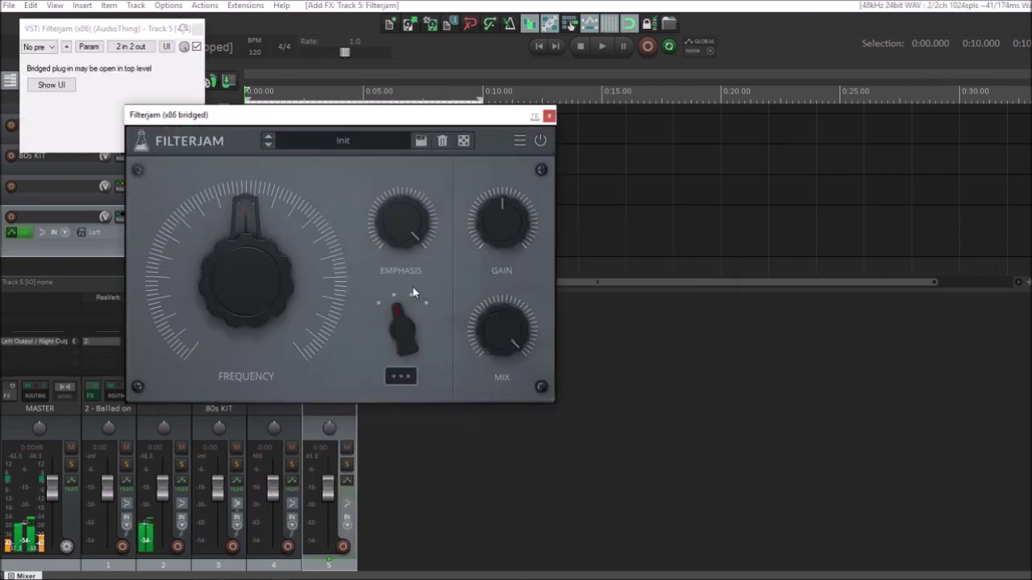
{"action": "left_click_drag", "start_coordinate": [408, 115], "coordinate": [555, 268]}
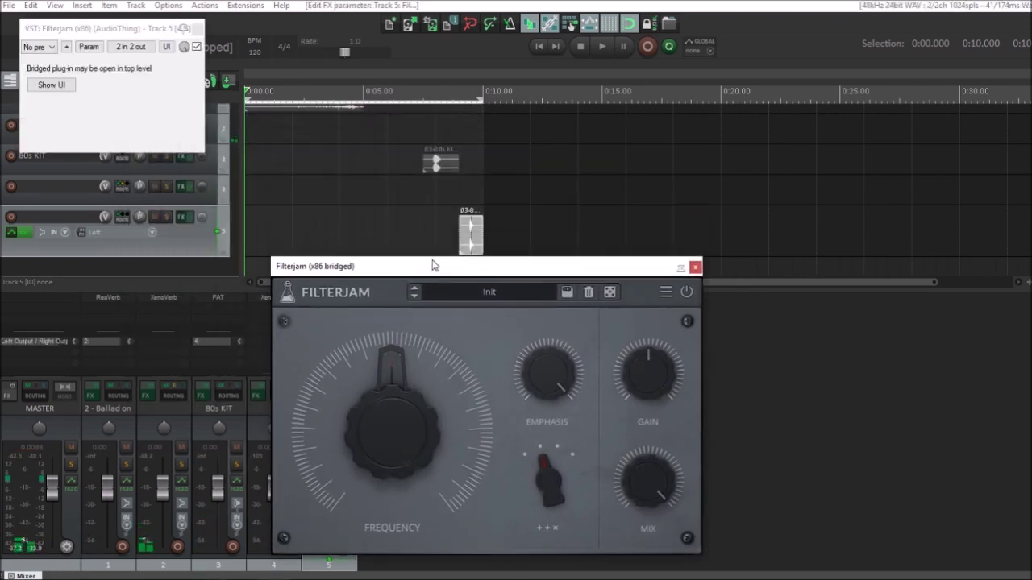
- Audition the track 5 hit from 0:09.000 and turn Filterjam's Frequency down to its minimum
{"action": "left_click", "coordinate": [462, 223]}
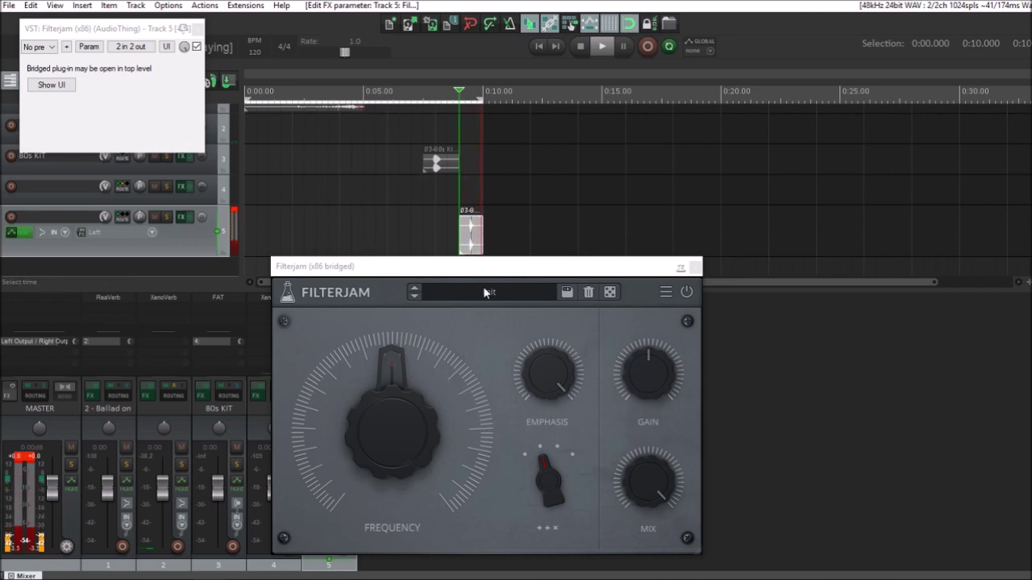
{"action": "left_click", "coordinate": [536, 471]}
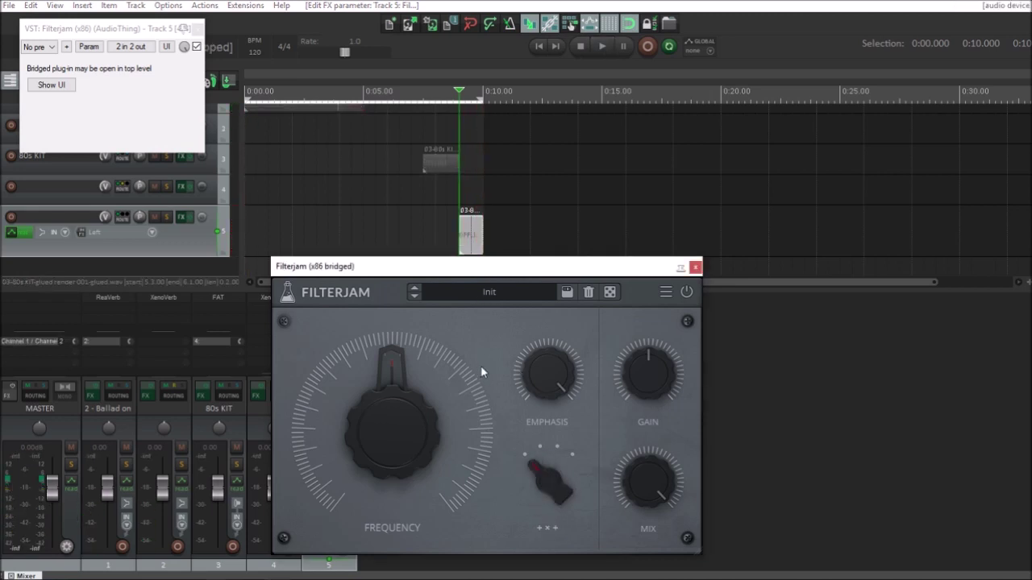
{"action": "left_click", "coordinate": [462, 253]}
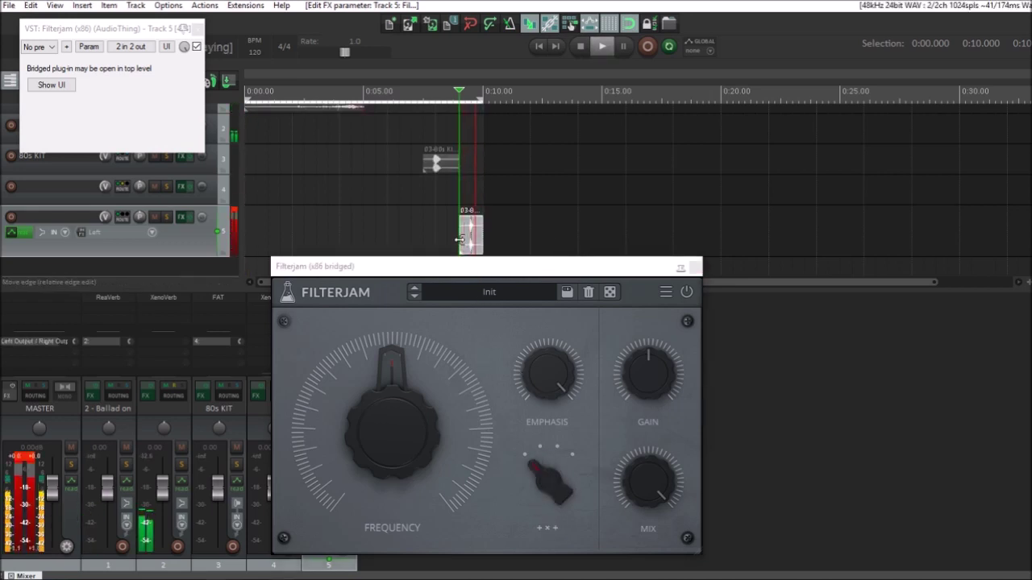
{"action": "left_click_drag", "start_coordinate": [424, 360], "coordinate": [421, 556]}
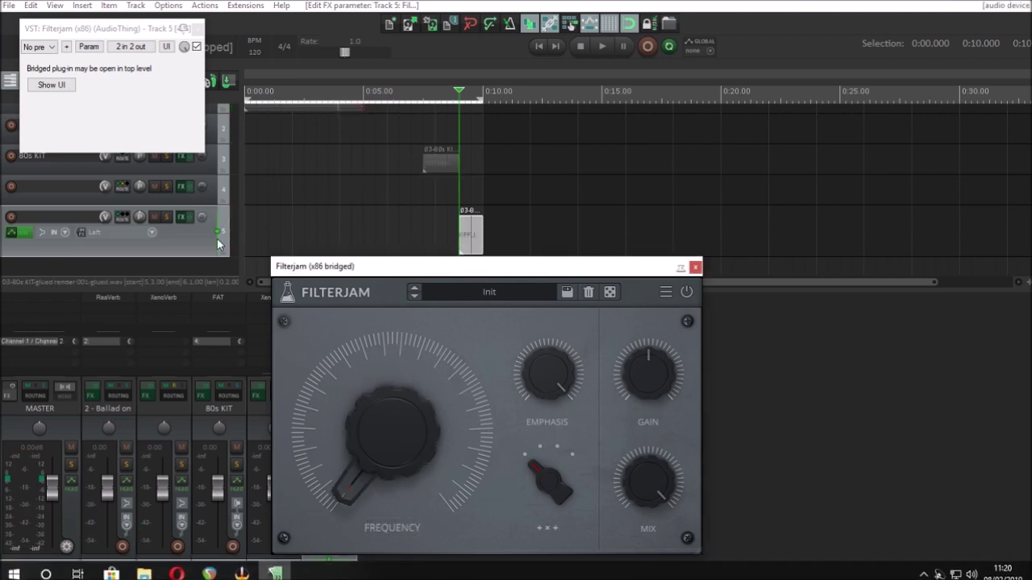
{"action": "key", "text": "space"}
{"action": "key", "text": "space"}
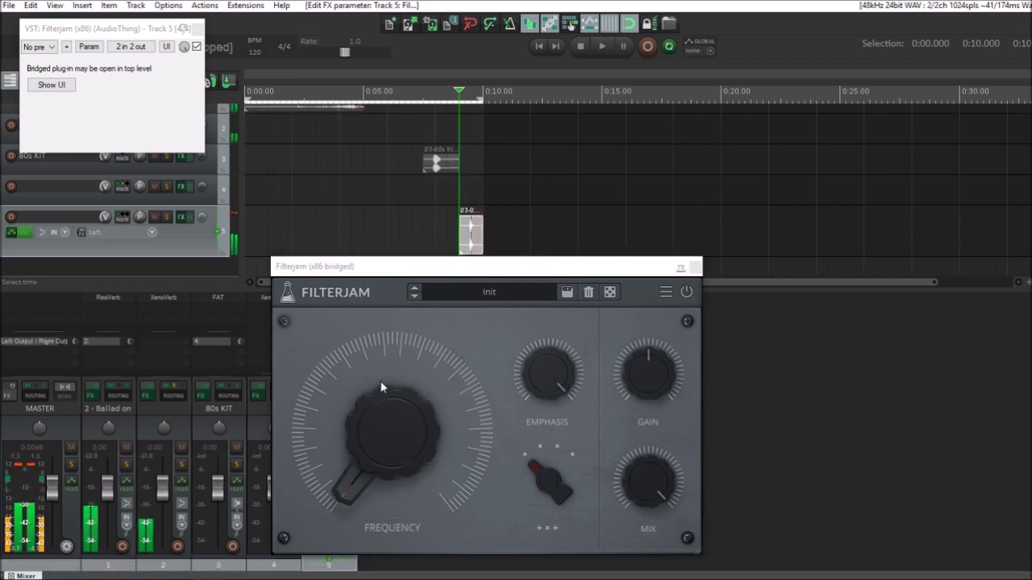
- Switch Filterjam to the + + × mode and audition the track 5 hit
{"action": "left_click", "coordinate": [532, 469]}
{"action": "left_click", "coordinate": [553, 444]}
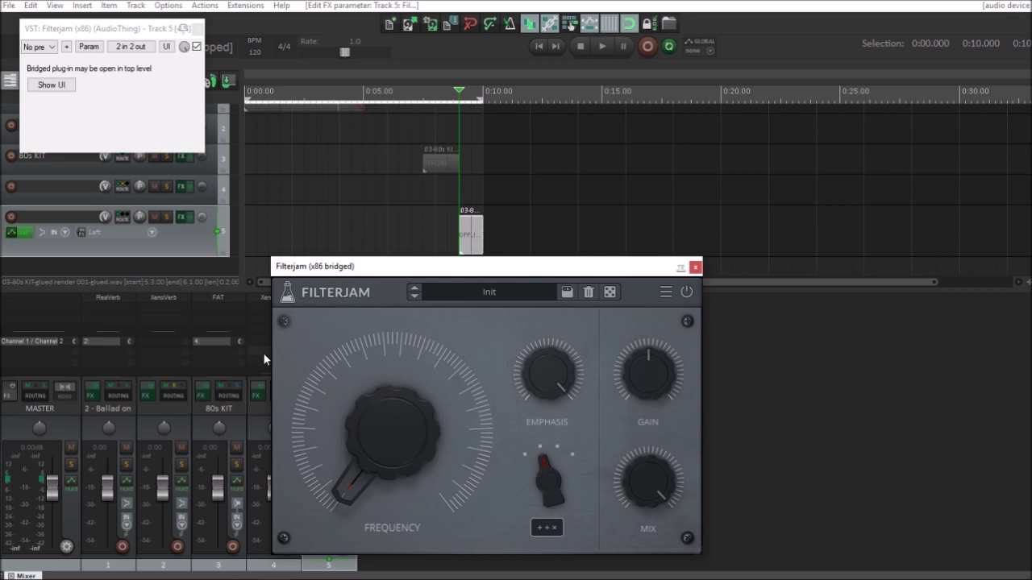
{"action": "left_click", "coordinate": [202, 242]}
{"action": "key", "text": "space"}
{"action": "key", "text": "space"}
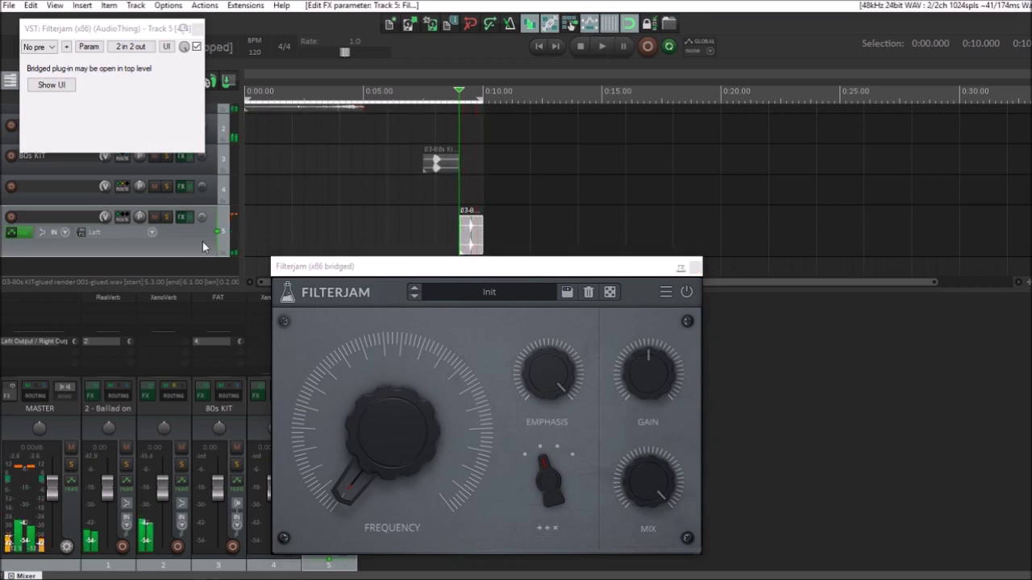
- Set Filterjam's mode to × + +, audition the hit, stop playback and close the plug-in windows
{"action": "left_click", "coordinate": [556, 460]}
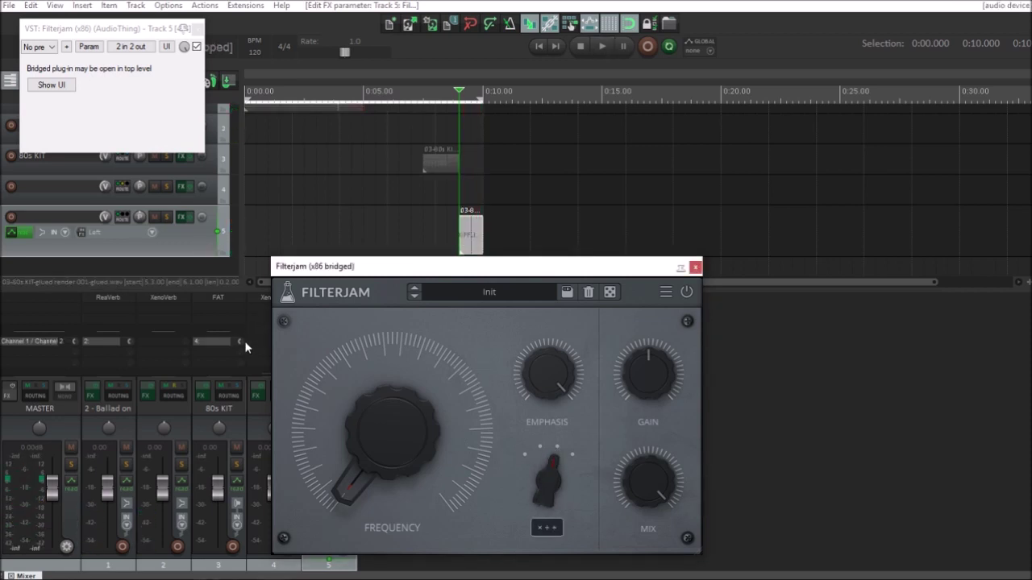
{"action": "left_click", "coordinate": [189, 235]}
{"action": "key", "text": "space"}
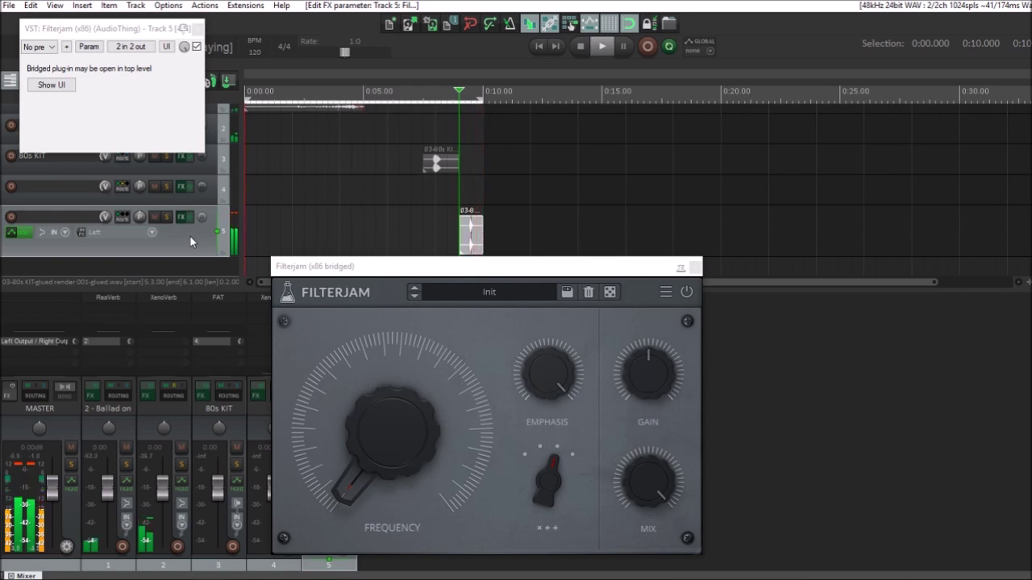
{"action": "key", "text": "space"}
{"action": "left_click", "coordinate": [696, 269]}
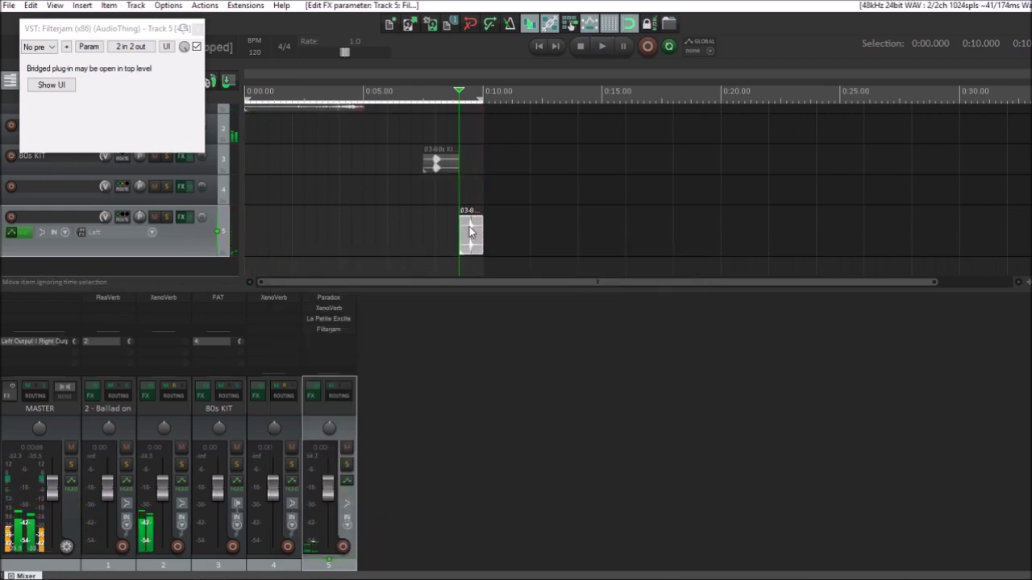
{"action": "left_click", "coordinate": [201, 28]}
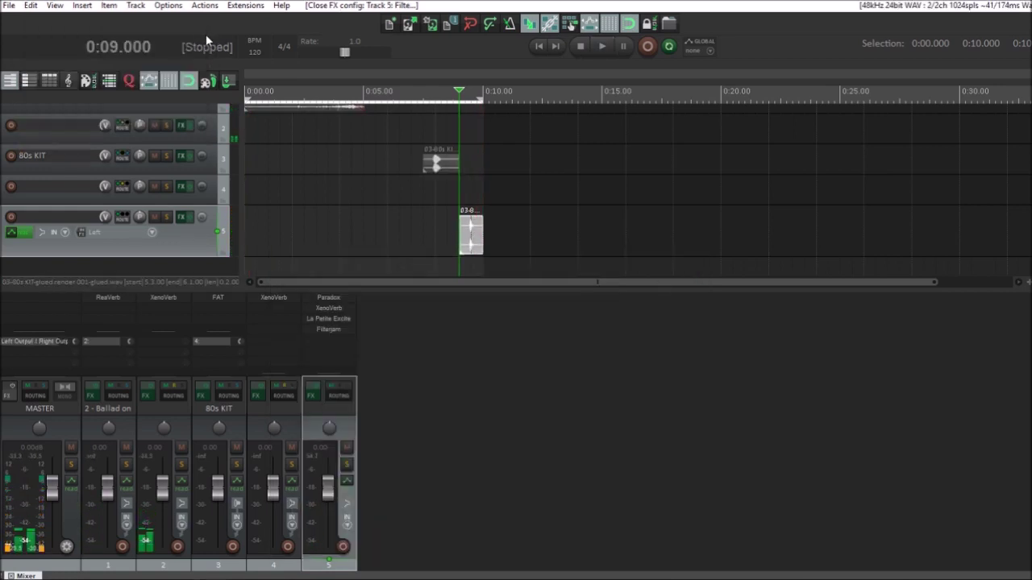
- Adjust the fade at the end of the reversed strings item on track 1 and briefly play from the start
{"action": "scroll", "coordinate": [216, 247], "scroll_direction": "down", "scroll_amount": 3}
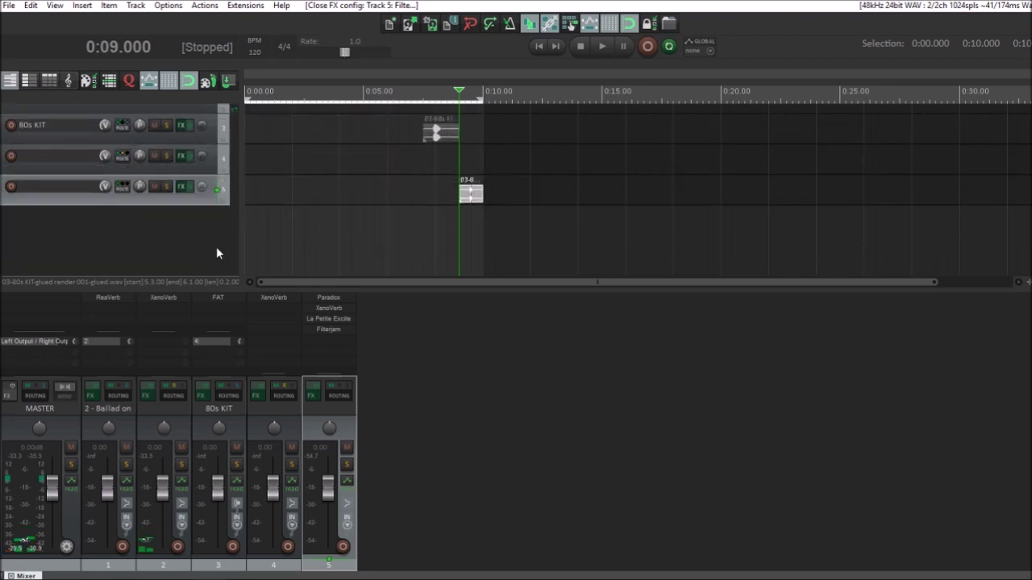
{"action": "scroll", "coordinate": [200, 211], "scroll_direction": "up", "scroll_amount": 2}
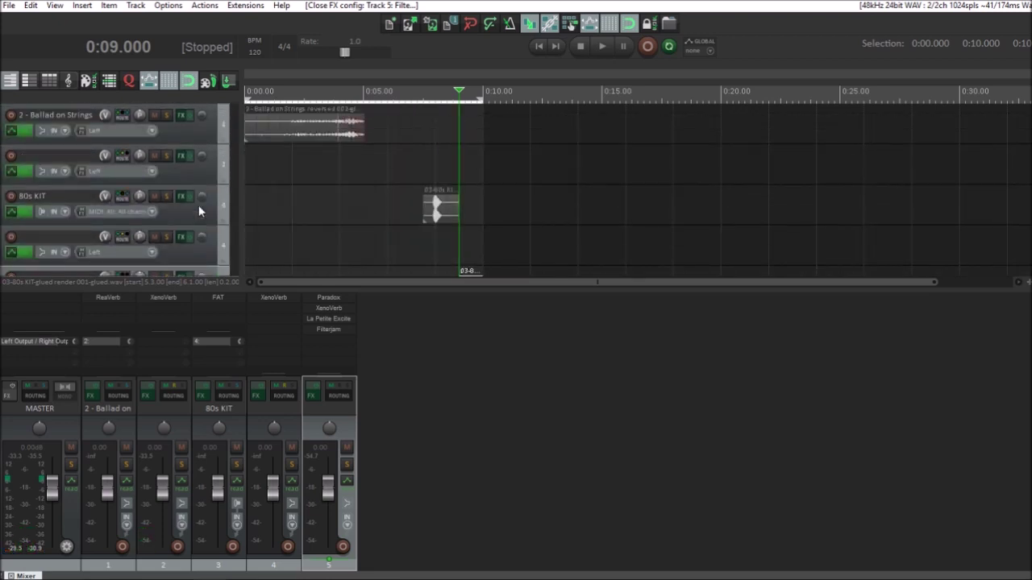
{"action": "left_click_drag", "start_coordinate": [339, 124], "coordinate": [345, 125]}
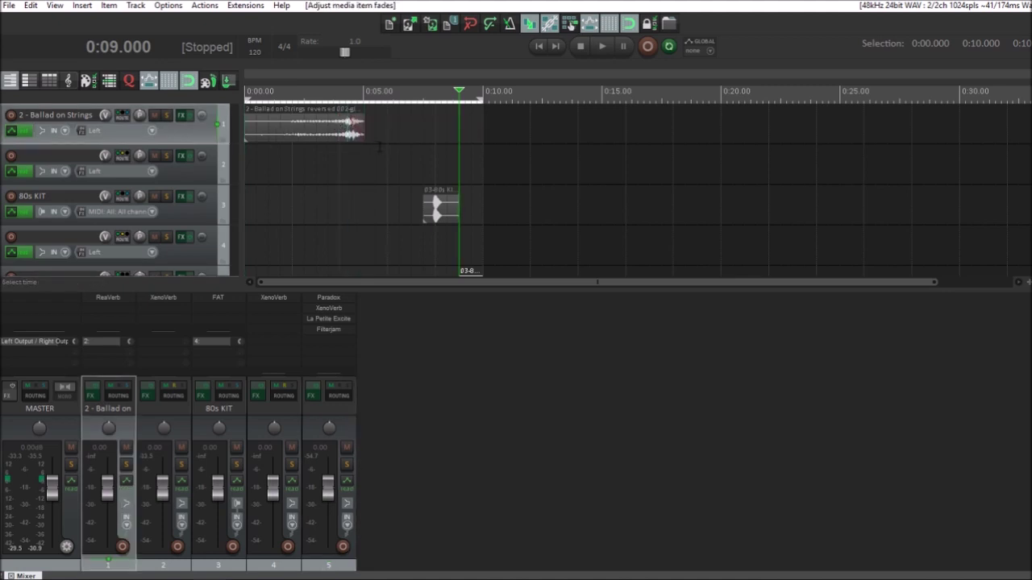
{"action": "key", "text": "Home"}
{"action": "key", "text": "space"}
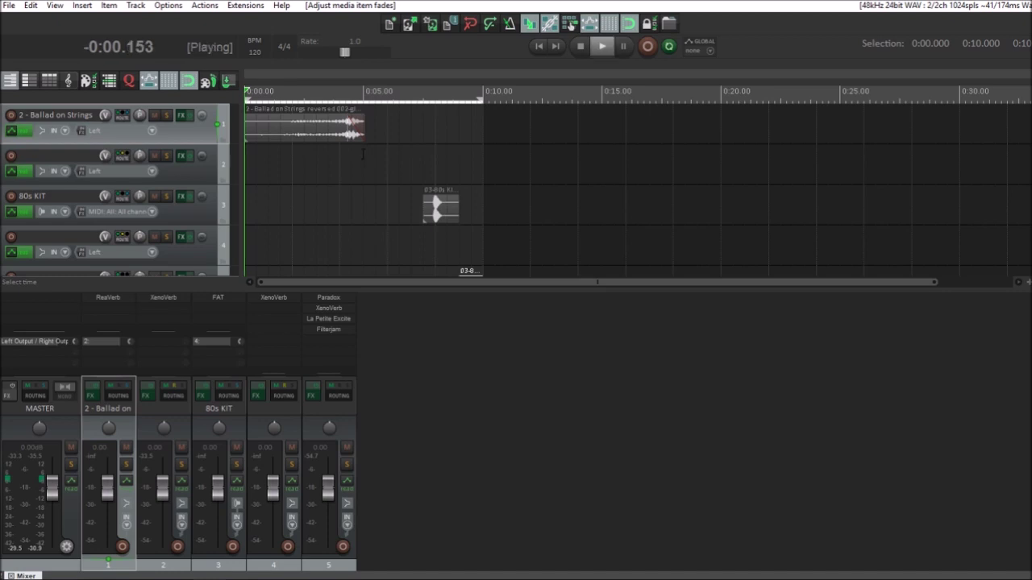
{"action": "key", "text": "space"}
- Move Filterjam above XenoVerb in track 5's effect chain and play the arrangement through from the start
{"action": "left_click_drag", "start_coordinate": [335, 329], "coordinate": [347, 303]}
{"action": "key", "text": "space"}
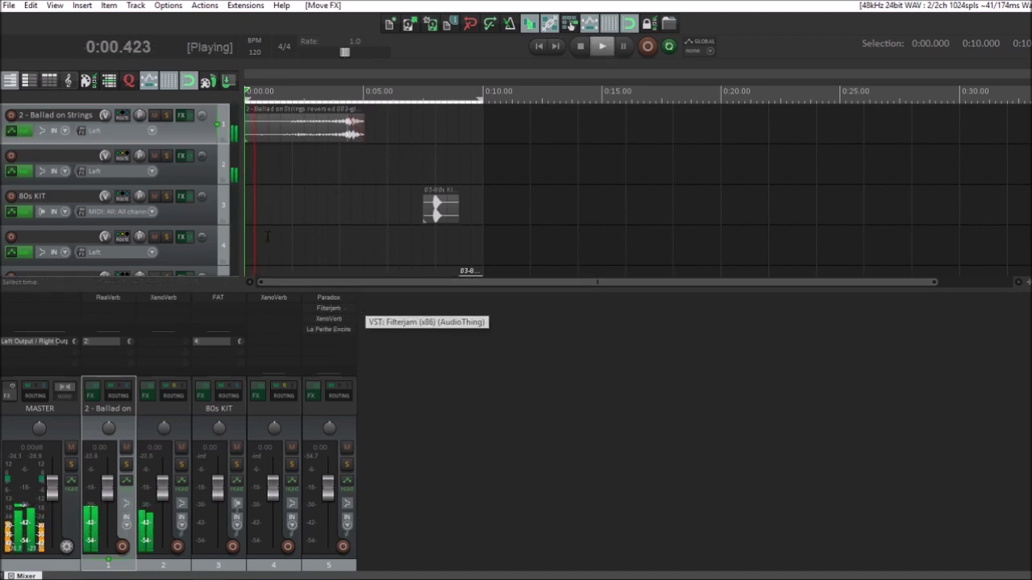
{"action": "scroll", "coordinate": [421, 226], "scroll_direction": "down", "scroll_amount": 3}
{"action": "scroll", "coordinate": [421, 227], "scroll_direction": "up", "scroll_amount": 3}
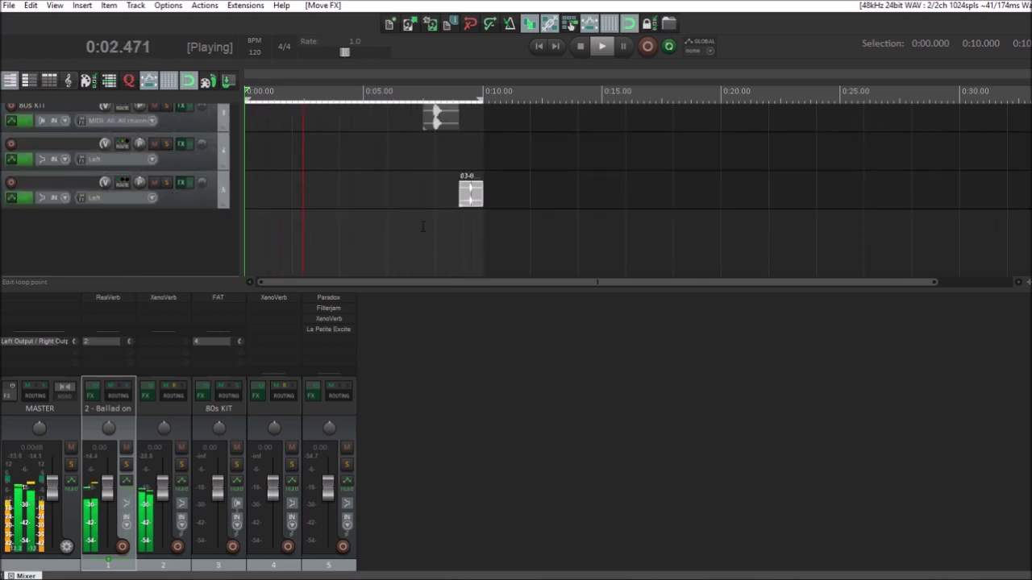
{"action": "scroll", "coordinate": [422, 227], "scroll_direction": "up", "scroll_amount": 2}
{"action": "scroll", "coordinate": [322, 202], "scroll_direction": "down", "scroll_amount": 3}
{"action": "scroll", "coordinate": [172, 212], "scroll_direction": "down", "scroll_amount": 2}
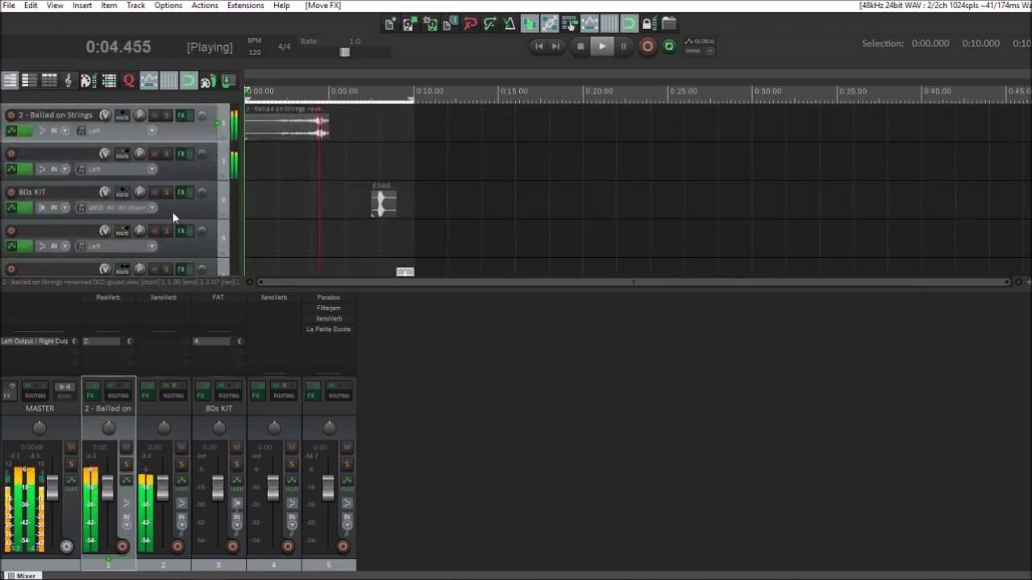
{"action": "scroll", "coordinate": [173, 214], "scroll_direction": "up", "scroll_amount": 2}
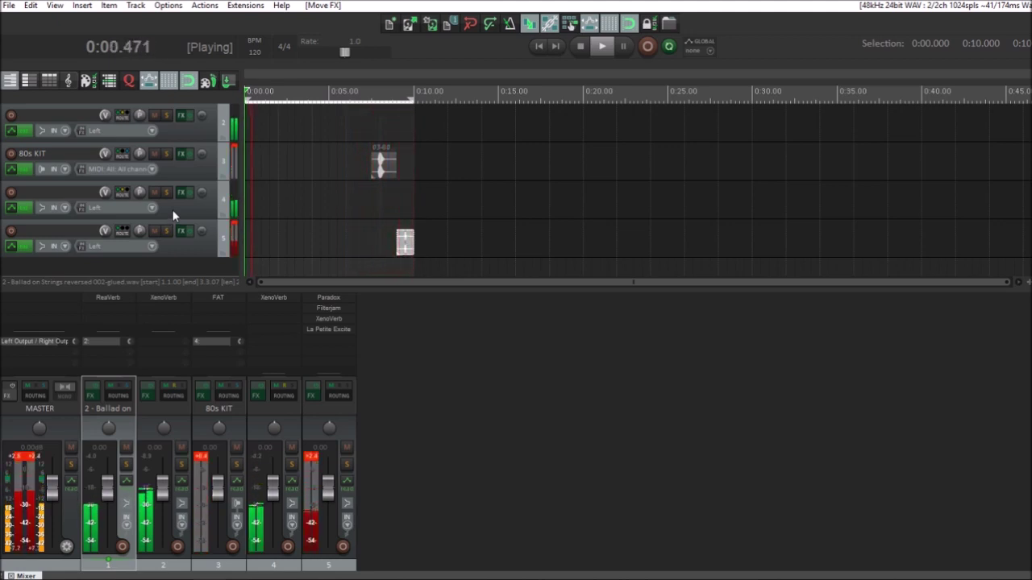
{"action": "key", "text": "space"}
- Create track 6 and send track 5 to it in Pre-Fader (Post-FX) mode
{"action": "double_click", "coordinate": [410, 343]}
{"action": "left_click_drag", "start_coordinate": [338, 396], "coordinate": [406, 396]}
{"action": "left_click", "coordinate": [539, 436]}
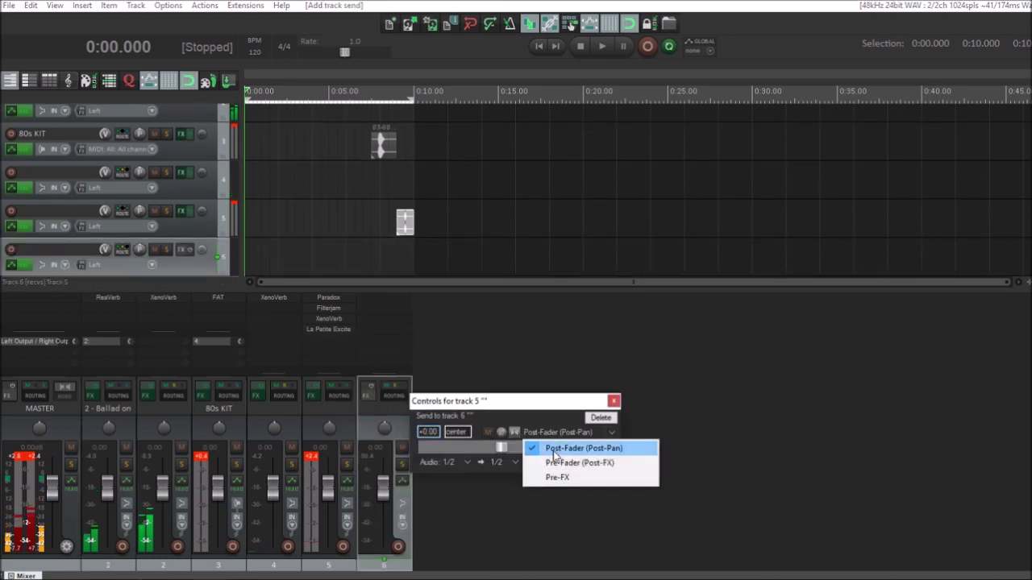
{"action": "left_click", "coordinate": [558, 461]}
- Add HY-MBMFX2_free (x86) from the HY PLUGINS folder to track 6
{"action": "double_click", "coordinate": [396, 300]}
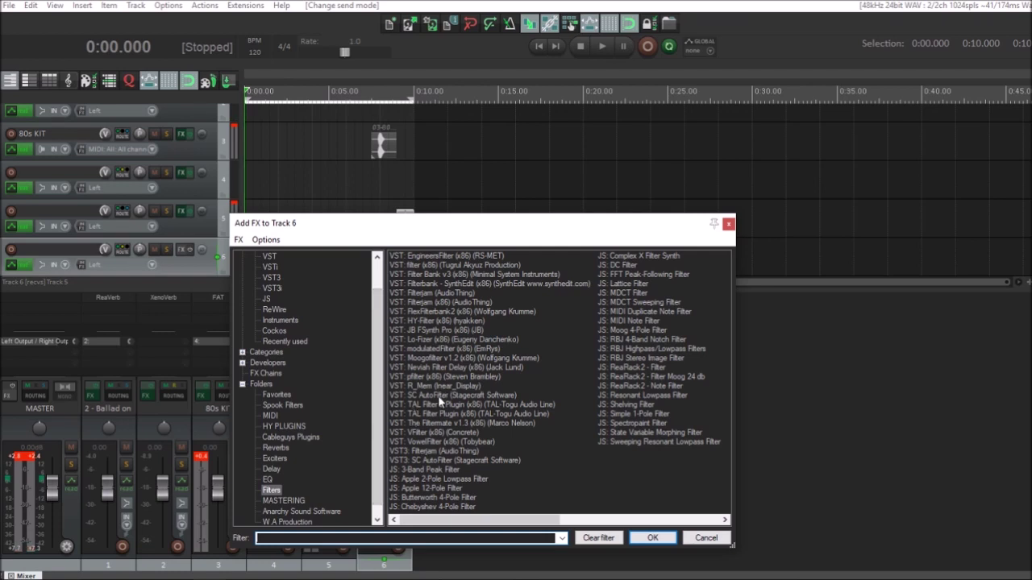
{"action": "left_click", "coordinate": [290, 437]}
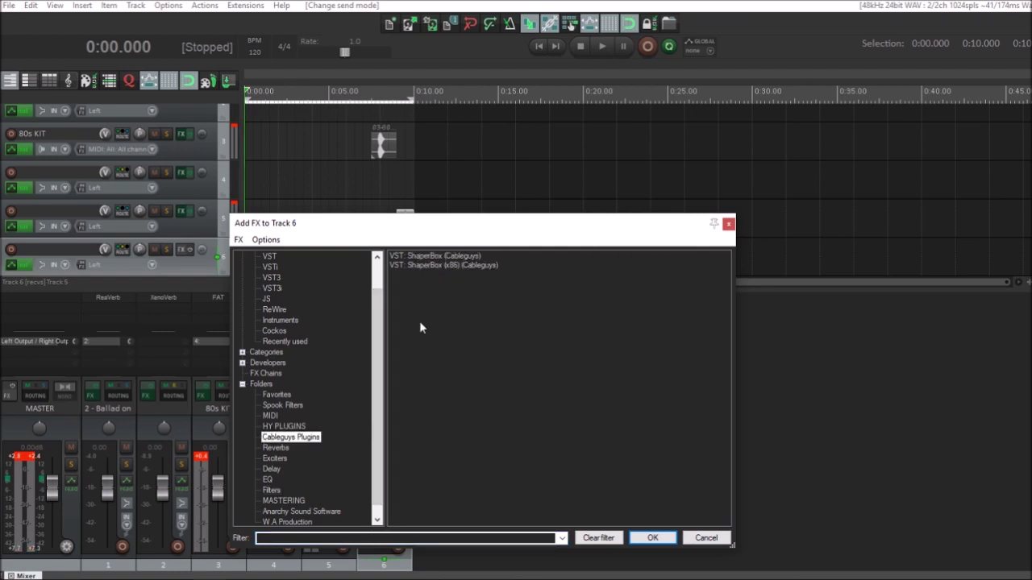
{"action": "left_click", "coordinate": [284, 426]}
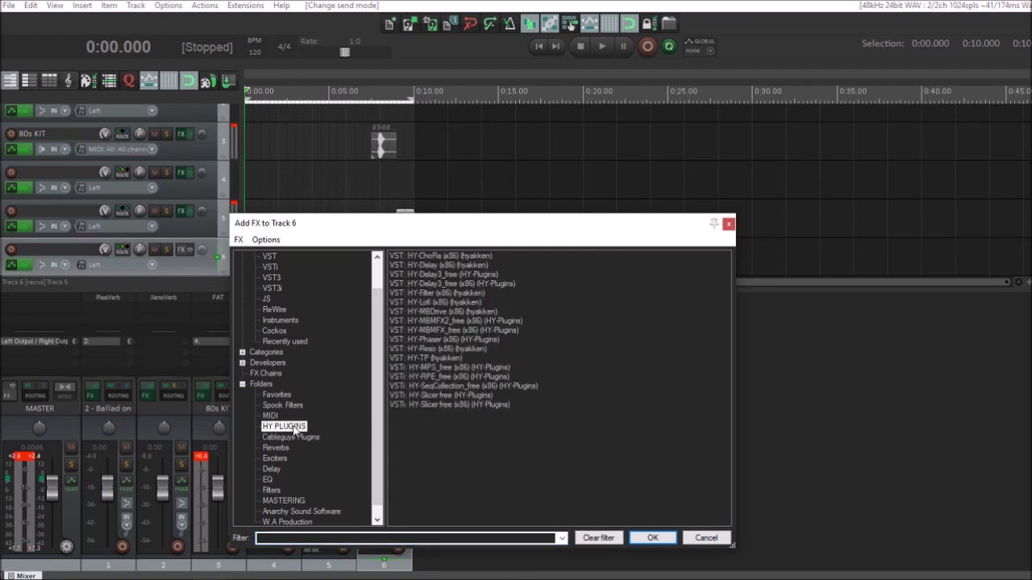
{"action": "double_click", "coordinate": [444, 321]}
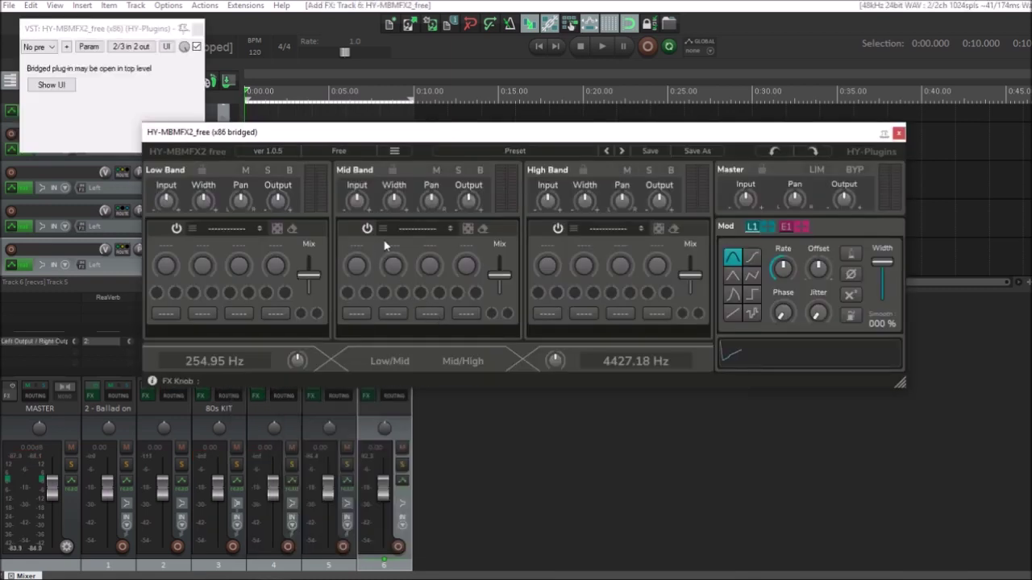
- Load Pitch Shifter as the Mid Band effect in HY-MBMFX2 and move the plug-in window below the arrangement
{"action": "left_click", "coordinate": [393, 235]}
{"action": "mouse_move", "coordinate": [433, 279]}
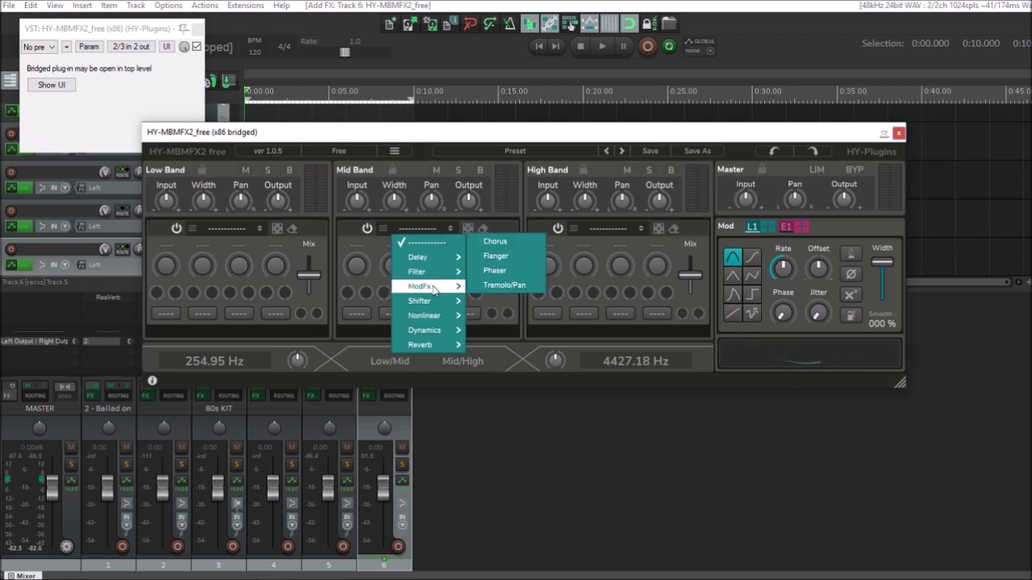
{"action": "left_click", "coordinate": [494, 282]}
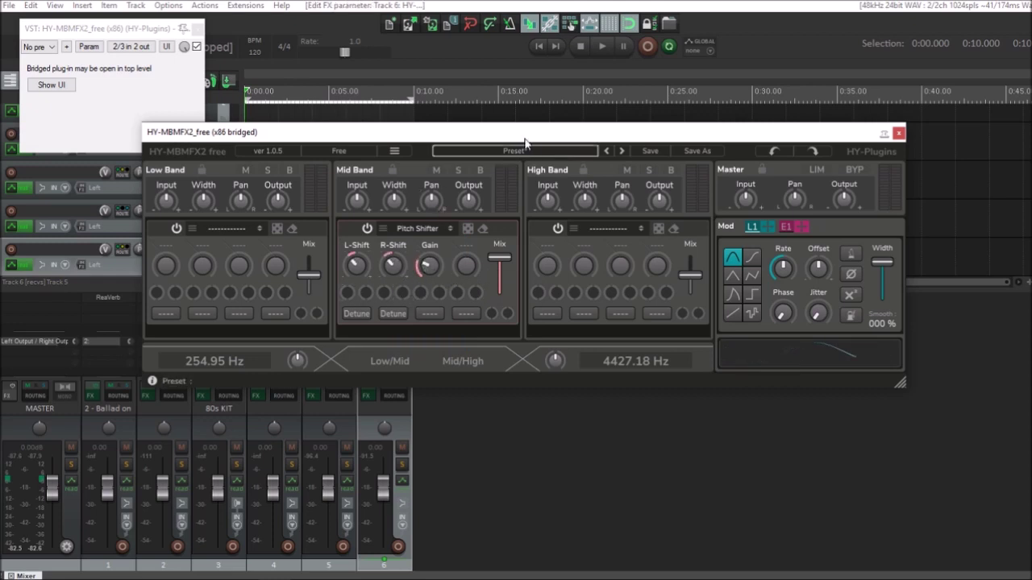
{"action": "left_click_drag", "start_coordinate": [516, 139], "coordinate": [545, 249]}
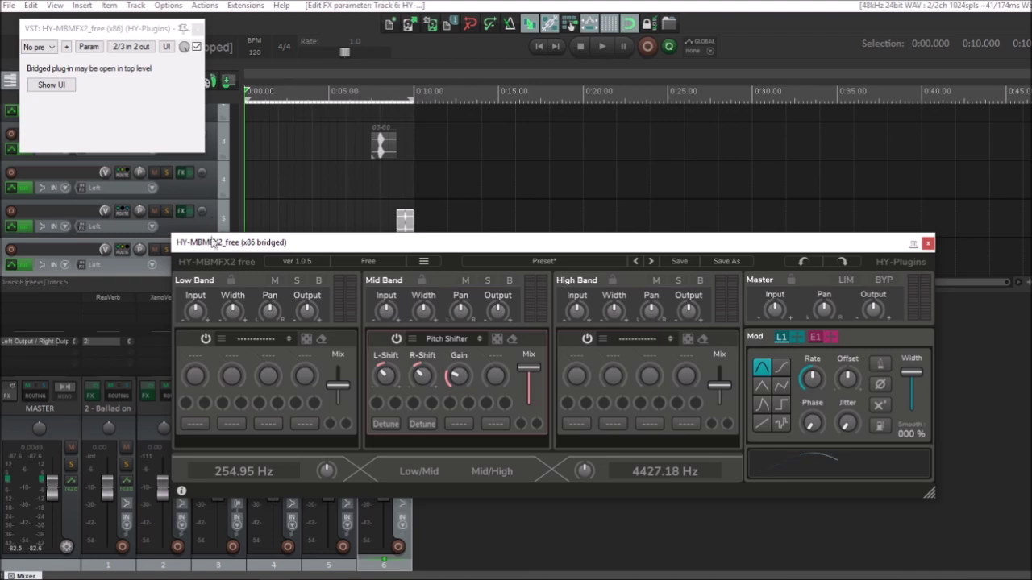
{"action": "left_click_drag", "start_coordinate": [341, 248], "coordinate": [362, 303]}
- Start playback and load PingPong Delay as the High Band effect in HY-MBMFX2
{"action": "key", "text": "space"}
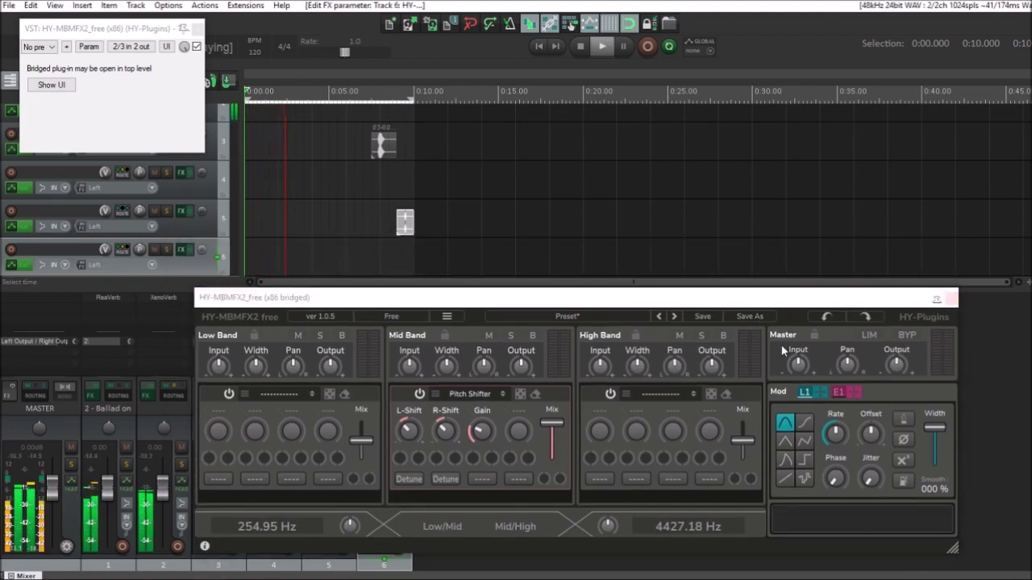
{"action": "left_click", "coordinate": [666, 395]}
{"action": "mouse_move", "coordinate": [683, 425]}
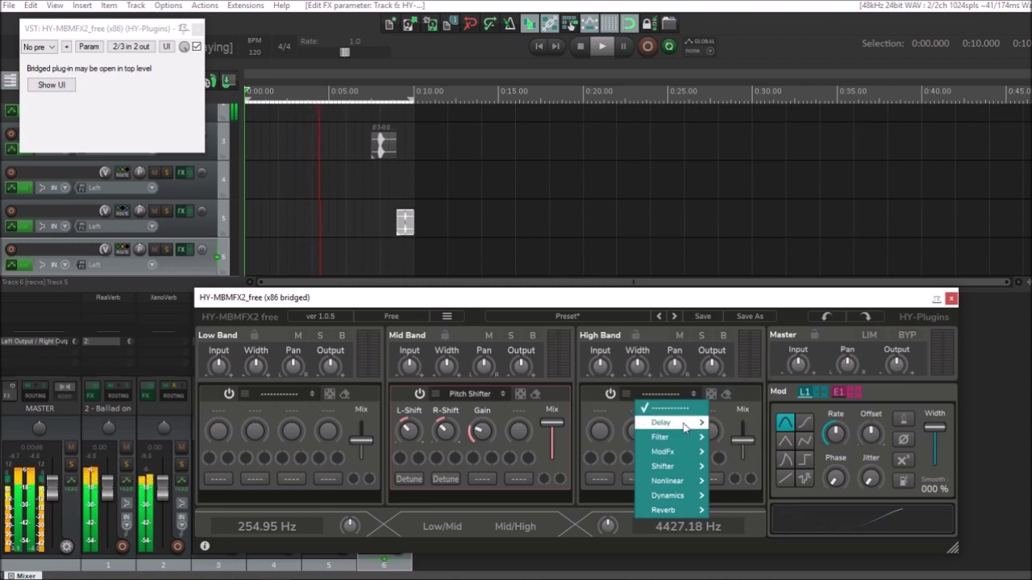
{"action": "left_click", "coordinate": [738, 438]}
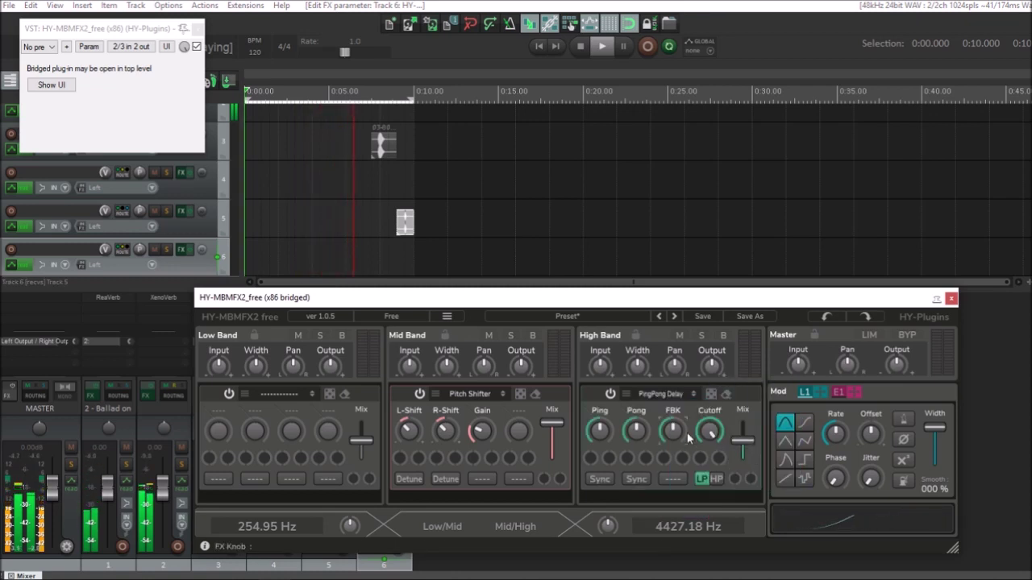
- Adjust the PingPong Delay's Ping and Pong times in HY-MBMFX2, close the plug-in windows and stop playback
{"action": "left_click_drag", "start_coordinate": [641, 434], "coordinate": [599, 456]}
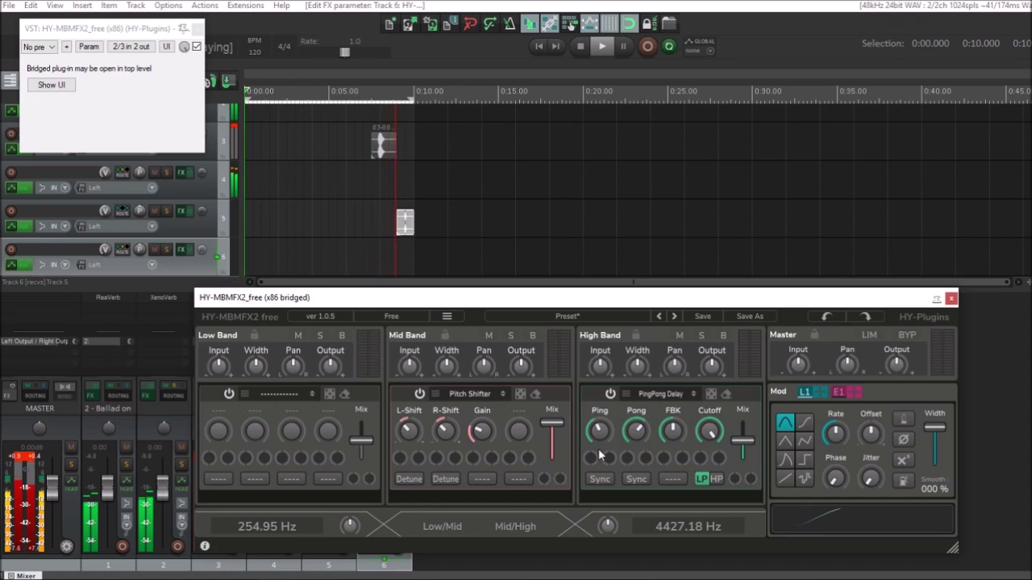
{"action": "left_click", "coordinate": [951, 298]}
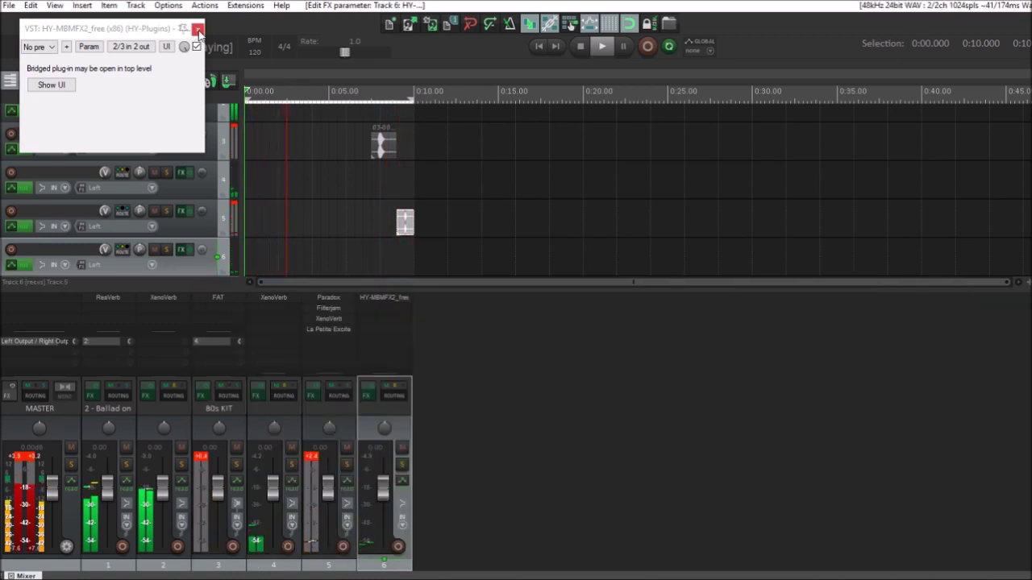
{"action": "left_click", "coordinate": [197, 28]}
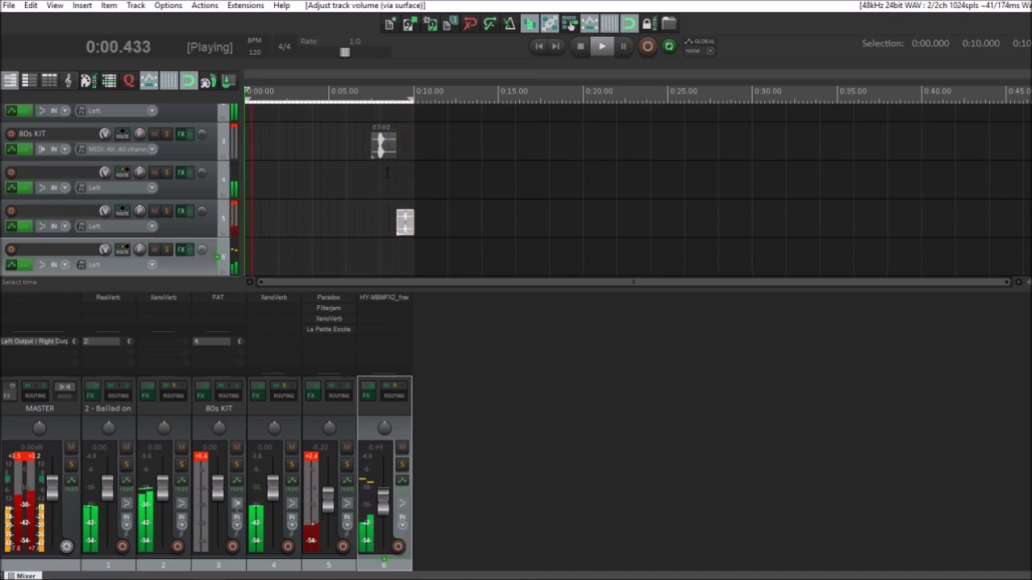
{"action": "key", "text": "space"}
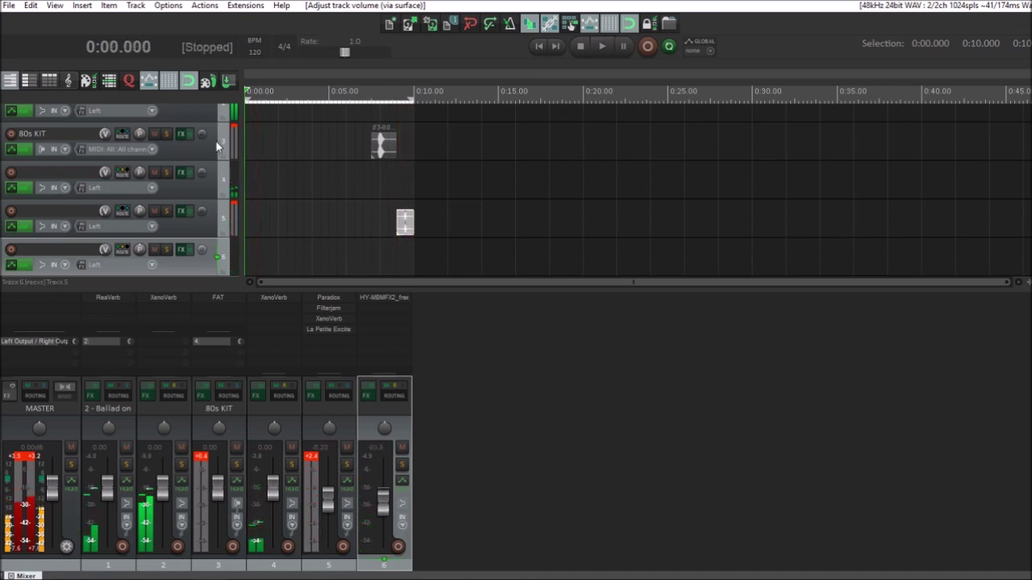
{"action": "key", "text": "Page_Down"}
{"action": "key", "text": "Page_Down"}
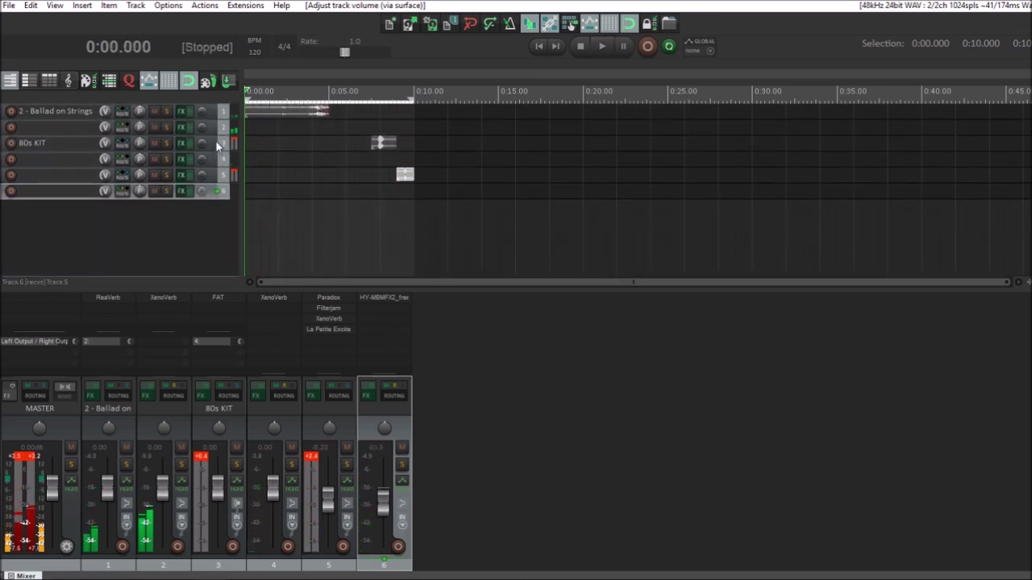
{"action": "key", "text": "Page_Up"}
{"action": "key", "text": "Page_Up"}
{"action": "key", "text": "Page_Up"}
{"action": "key", "text": "Page_Up"}
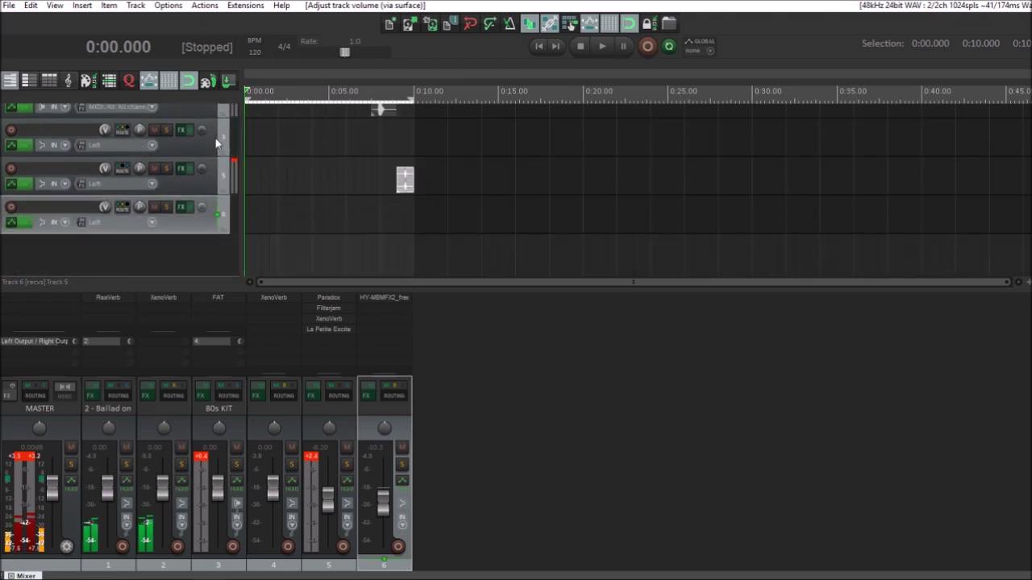
{"action": "double_click", "coordinate": [220, 307]}
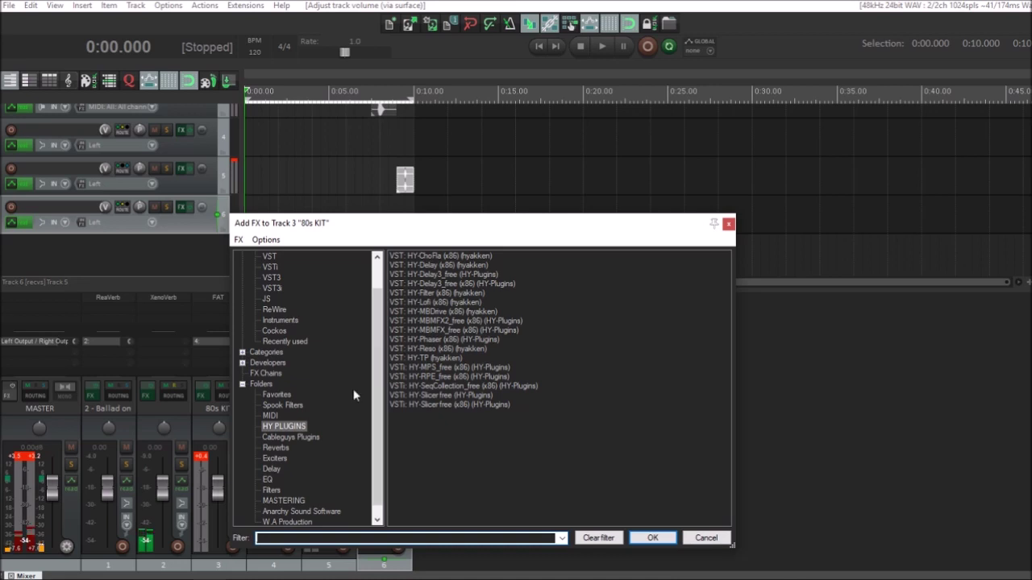
{"action": "left_click", "coordinate": [276, 447]}
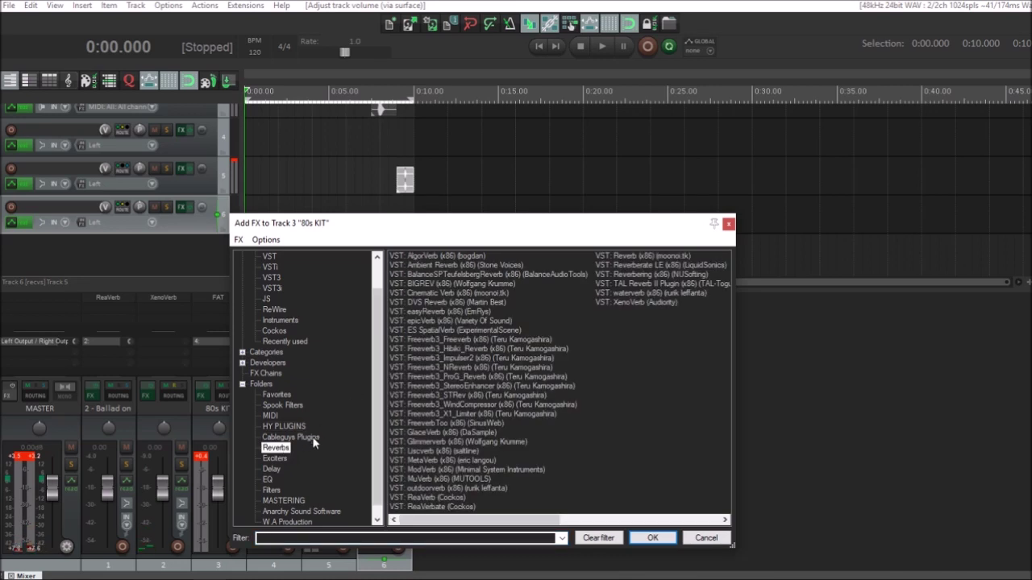
{"action": "left_click", "coordinate": [273, 459]}
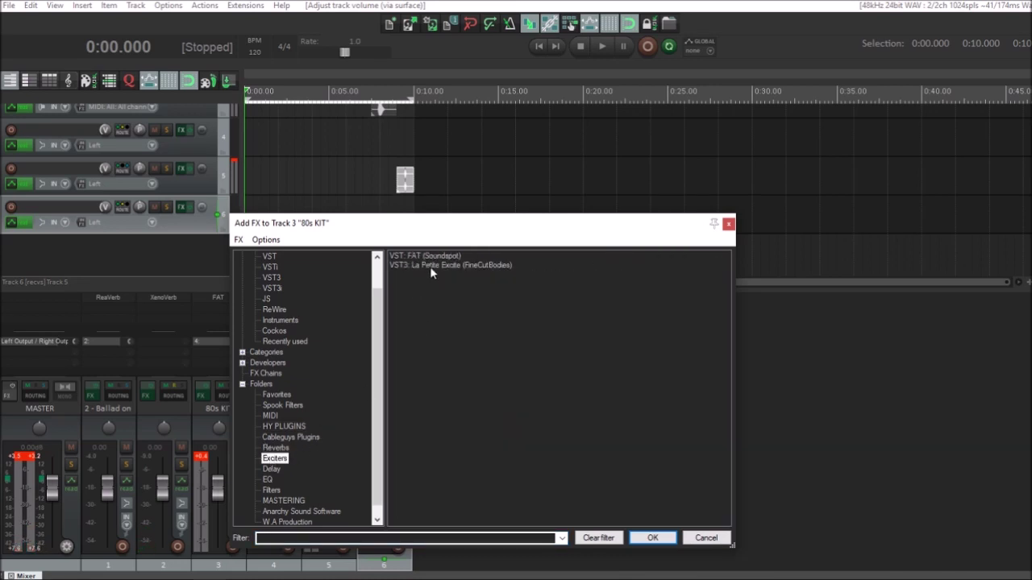
{"action": "left_click", "coordinate": [291, 426]}
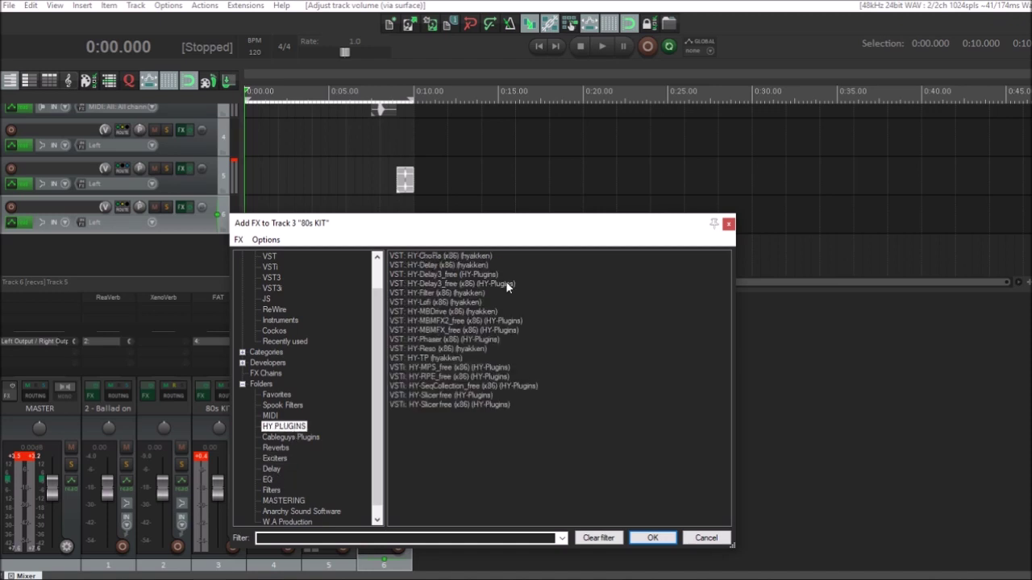
{"action": "double_click", "coordinate": [452, 265]}
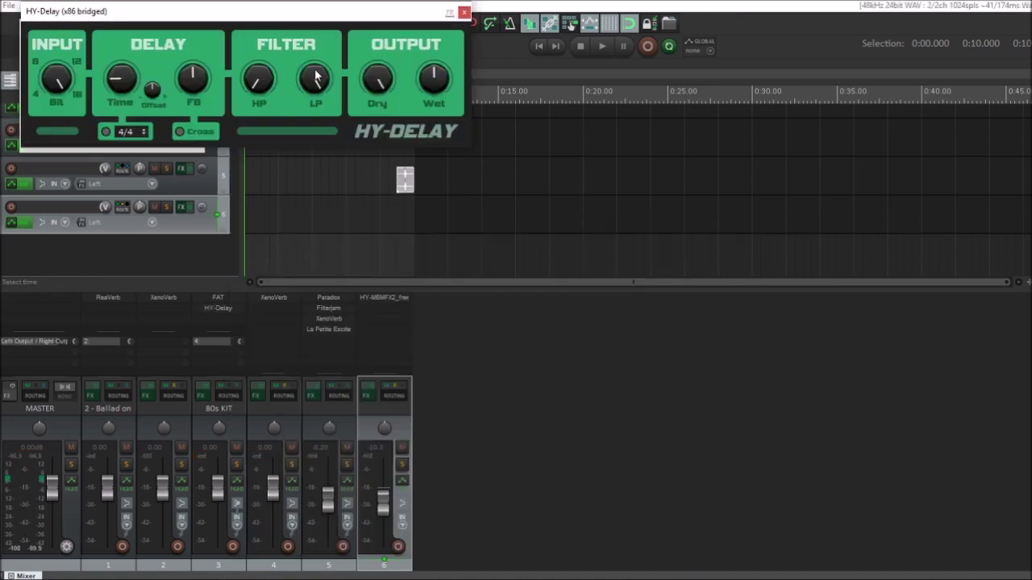
{"action": "left_click", "coordinate": [464, 14]}
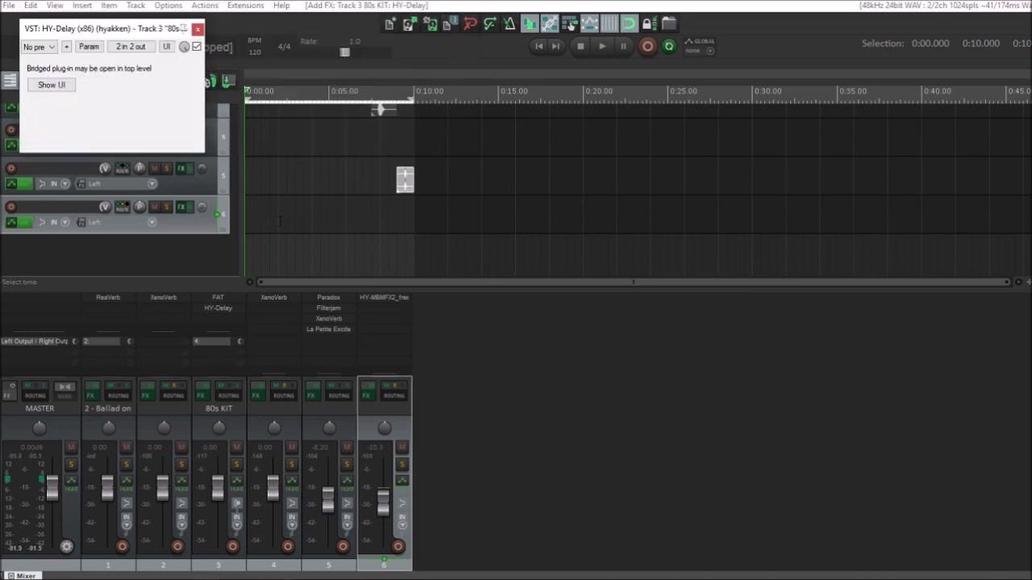
{"action": "left_click", "coordinate": [236, 308], "text": "alt"}
- Add HY-MBDrive (x86) from the HY PLUGINS folder to the 80s KIT track and move its window over the mixer
{"action": "double_click", "coordinate": [237, 311]}
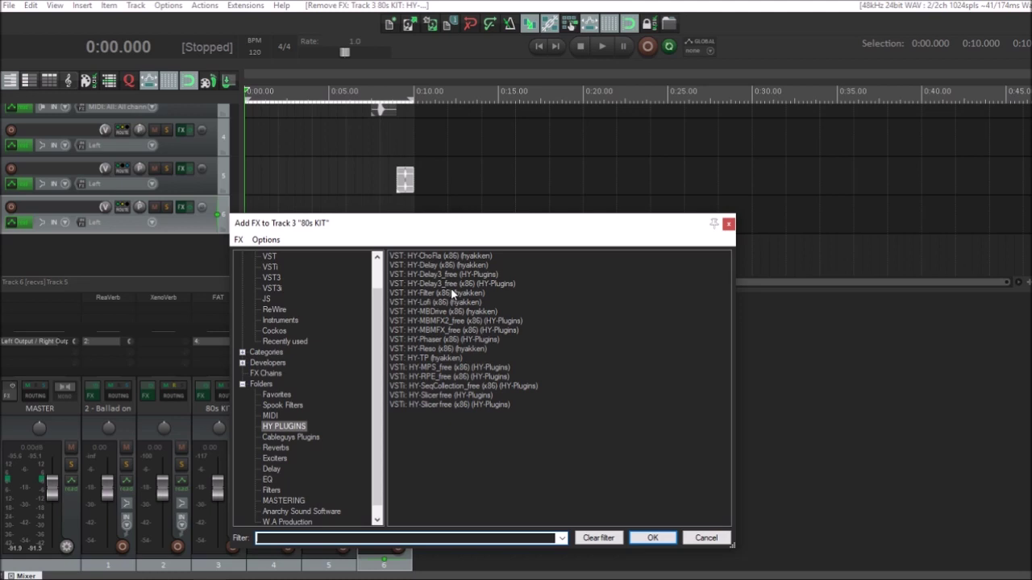
{"action": "double_click", "coordinate": [440, 312]}
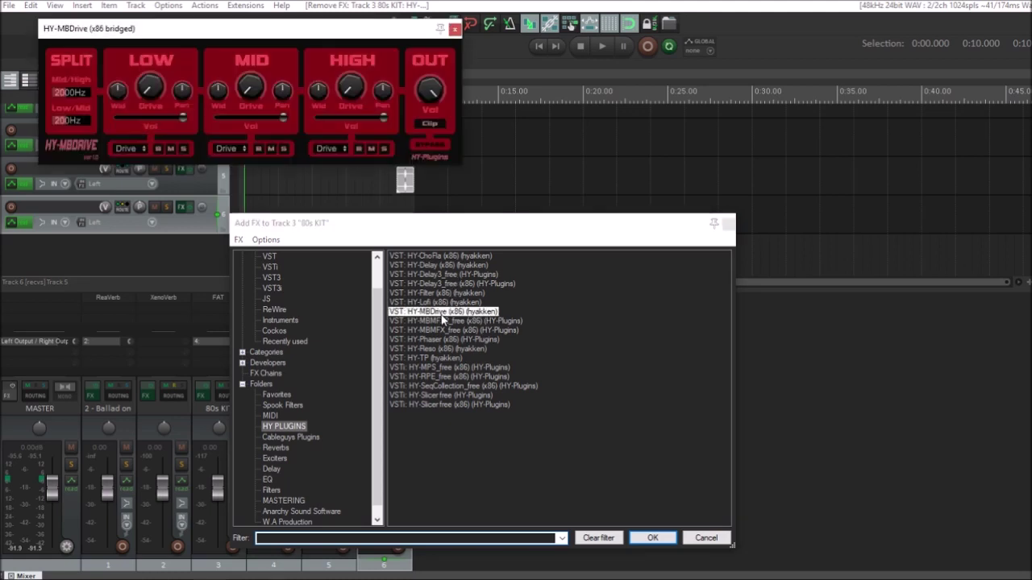
{"action": "left_click_drag", "start_coordinate": [273, 49], "coordinate": [571, 312]}
- During playback, set HY-MBDrive's Low/Mid split to about 85 Hz, raise the Low and High Drive, and close the plug-in windows
{"action": "key", "text": "space"}
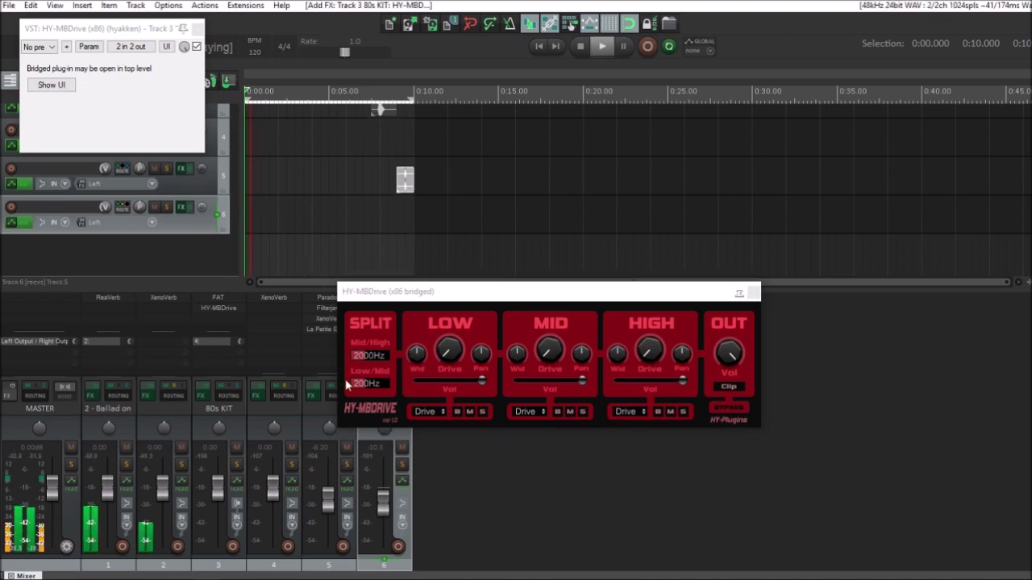
{"action": "left_click_drag", "start_coordinate": [366, 384], "coordinate": [359, 380]}
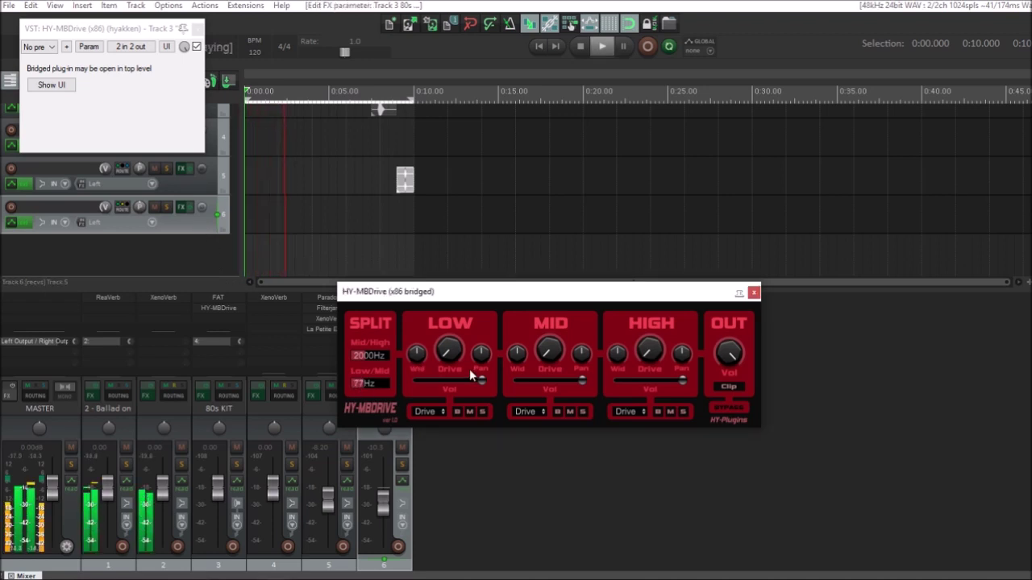
{"action": "left_click_drag", "start_coordinate": [363, 398], "coordinate": [366, 389]}
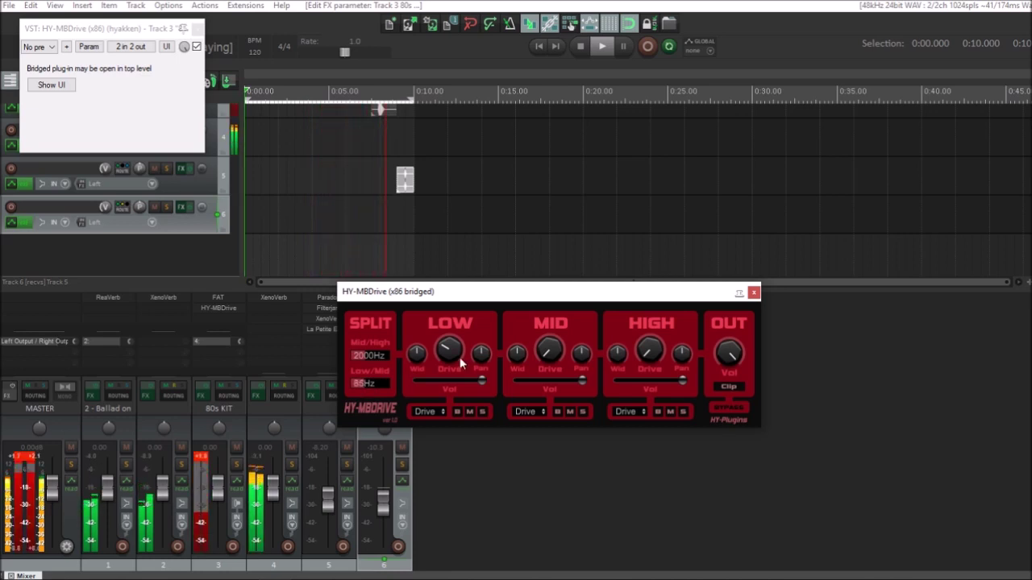
{"action": "left_click_drag", "start_coordinate": [460, 362], "coordinate": [458, 325]}
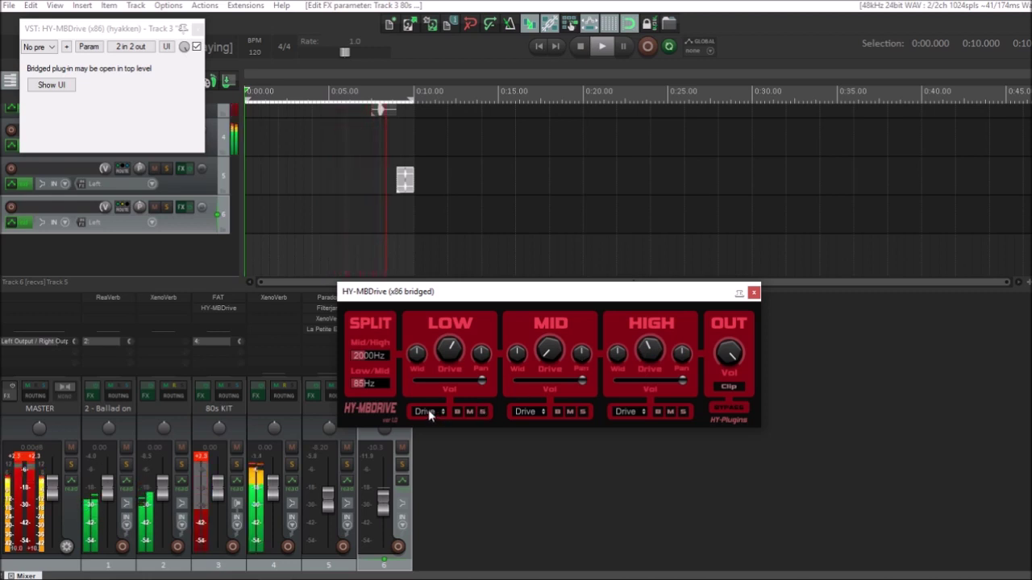
{"action": "left_click", "coordinate": [753, 292]}
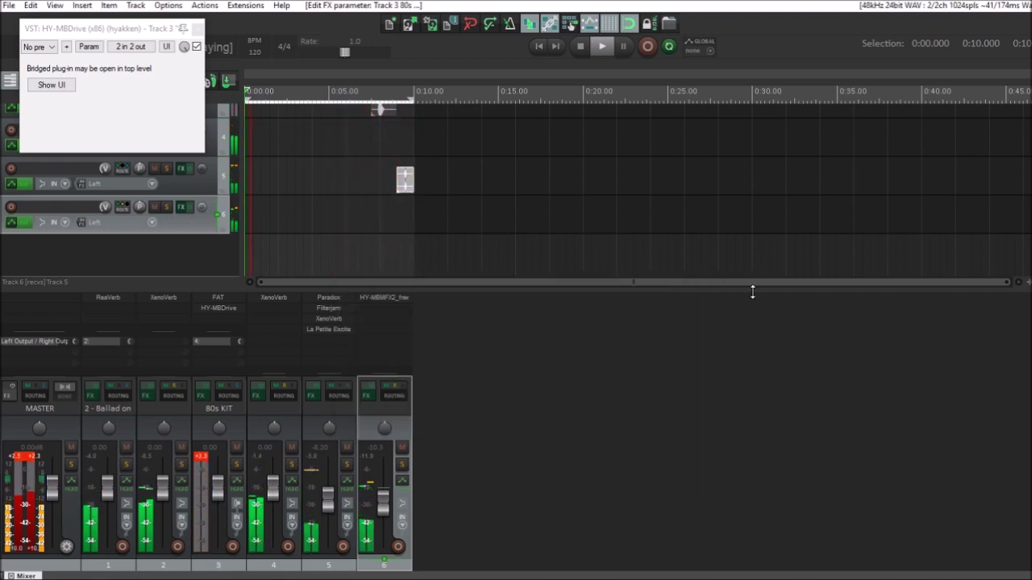
{"action": "left_click", "coordinate": [198, 30]}
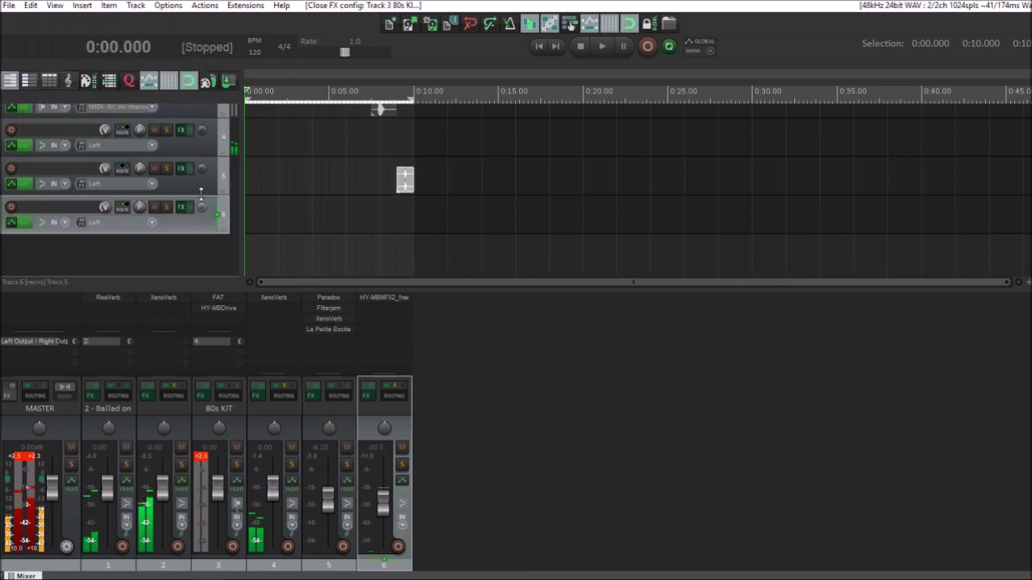
- Add XenoVerb from the Reverbs folder to track 6 and set its algorithm to Springy
{"action": "key", "text": "grave"}
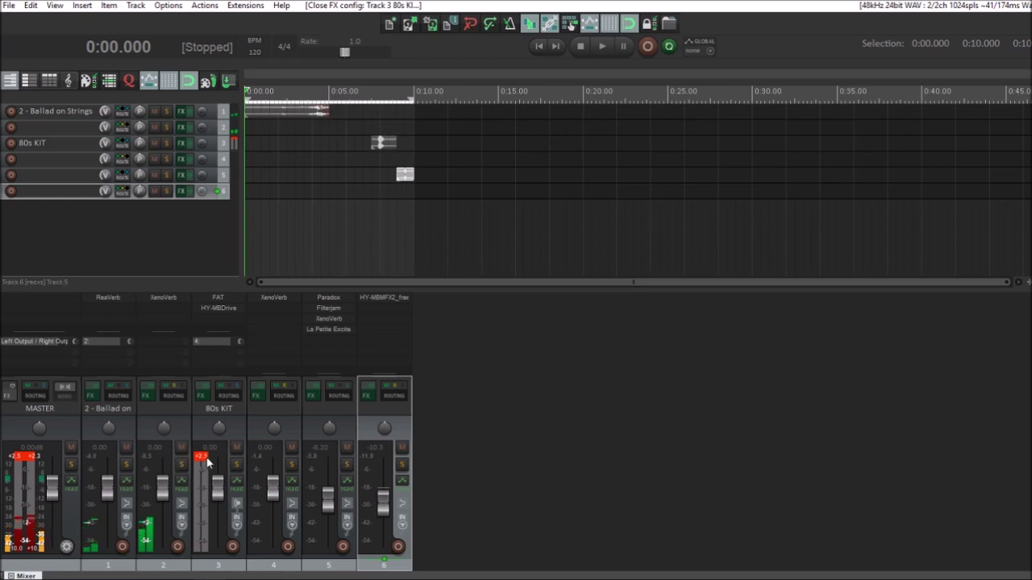
{"action": "double_click", "coordinate": [390, 320]}
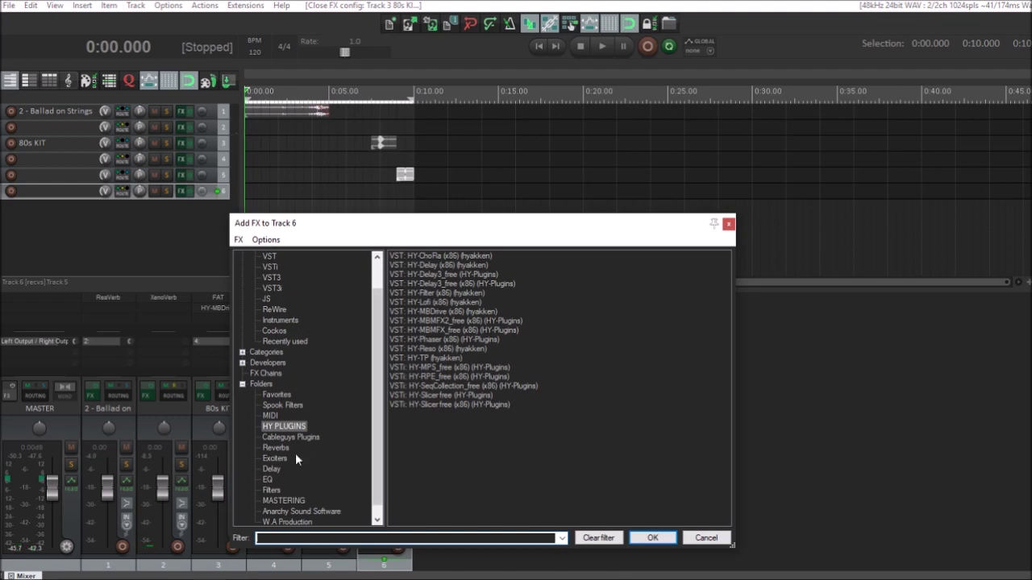
{"action": "left_click", "coordinate": [277, 449]}
{"action": "double_click", "coordinate": [645, 303]}
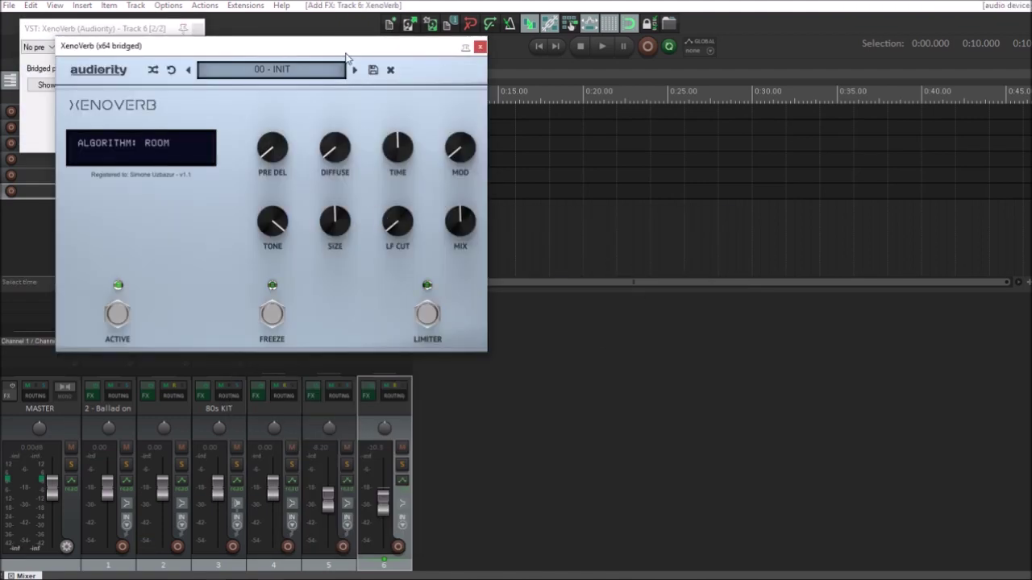
{"action": "left_click_drag", "start_coordinate": [346, 53], "coordinate": [572, 168]}
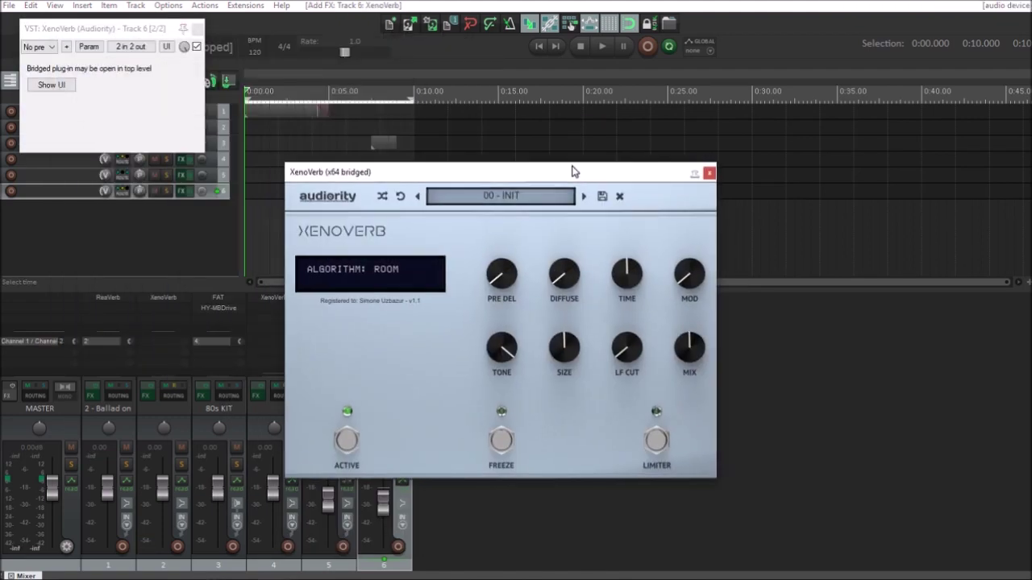
{"action": "left_click", "coordinate": [386, 269]}
{"action": "left_click", "coordinate": [397, 325]}
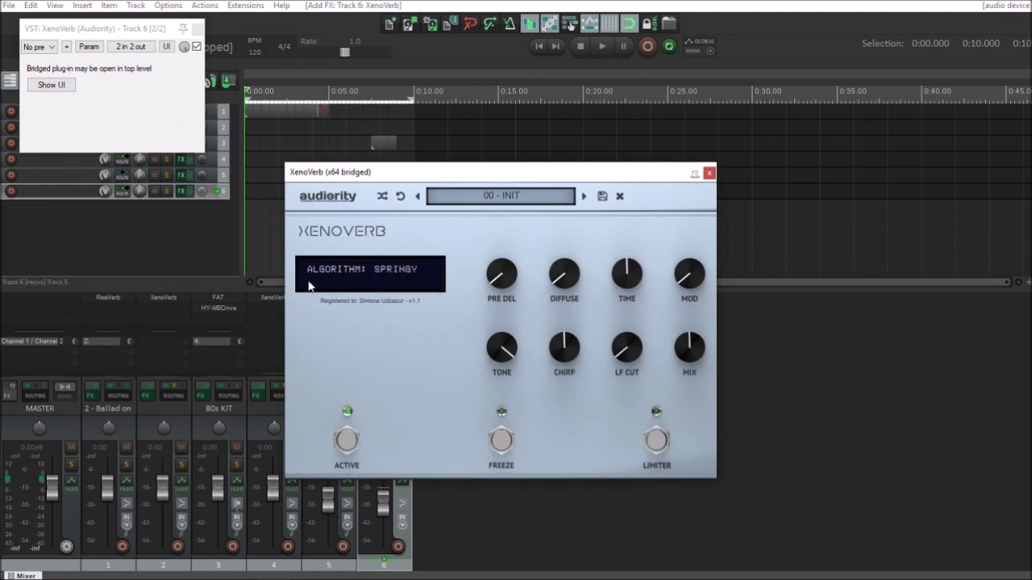
- During playback, set XenoVerb's pre-delay to 1500 ms and Chirp to 63%, maximize Diffuse and Mix, and raise Time and LF Cut
{"action": "left_click", "coordinate": [202, 191]}
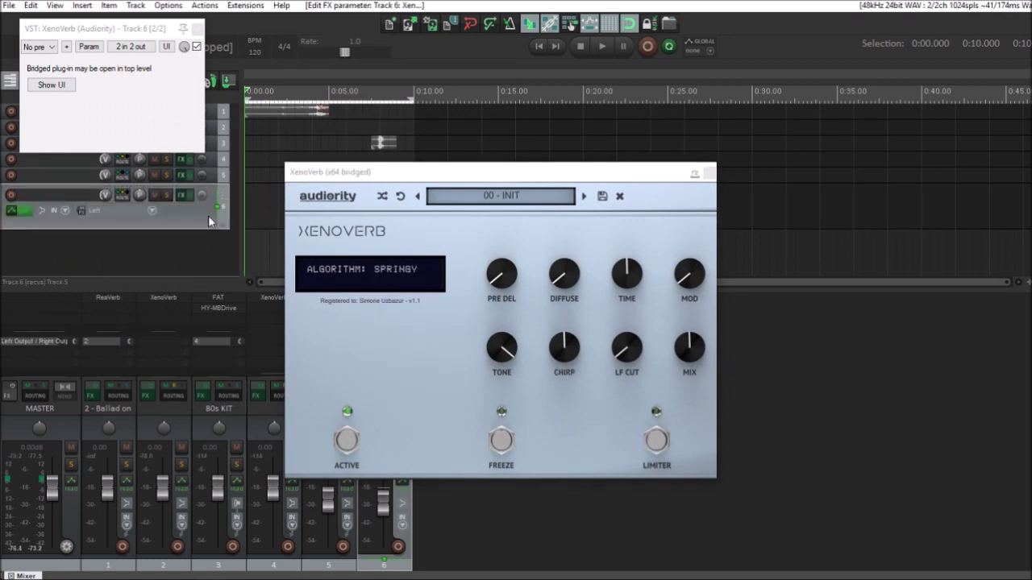
{"action": "key", "text": "space"}
{"action": "left_click", "coordinate": [541, 176]}
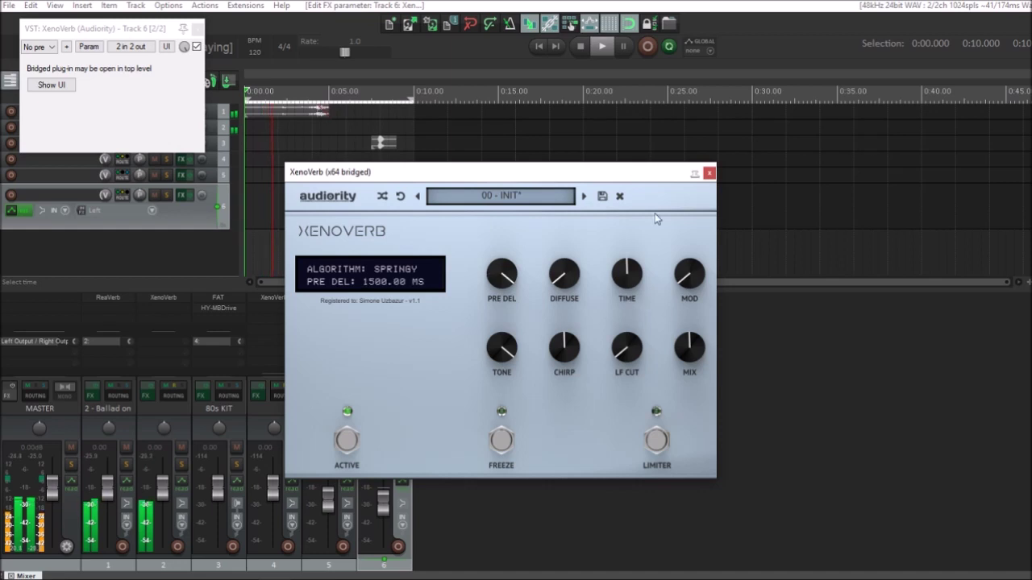
{"action": "left_click_drag", "start_coordinate": [584, 279], "coordinate": [563, 244]}
{"action": "mouse_move", "coordinate": [629, 295]}
{"action": "left_mouse_down"}
{"action": "mouse_move", "coordinate": [650, 232]}
{"action": "mouse_move", "coordinate": [629, 295]}
{"action": "left_mouse_up"}
{"action": "left_click_drag", "start_coordinate": [690, 347], "coordinate": [633, 330]}
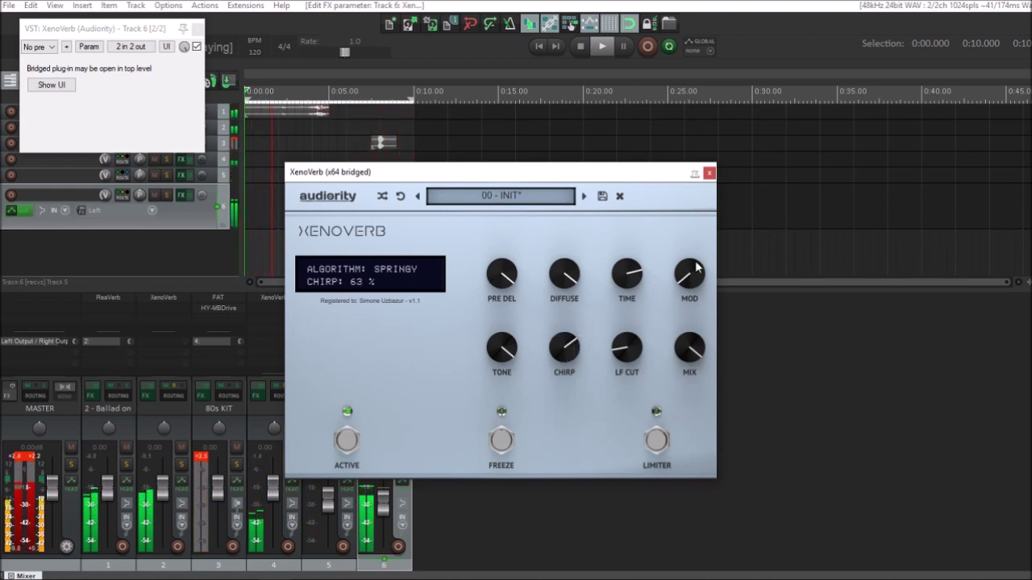
{"action": "left_click", "coordinate": [708, 173]}
{"action": "key", "text": "space"}
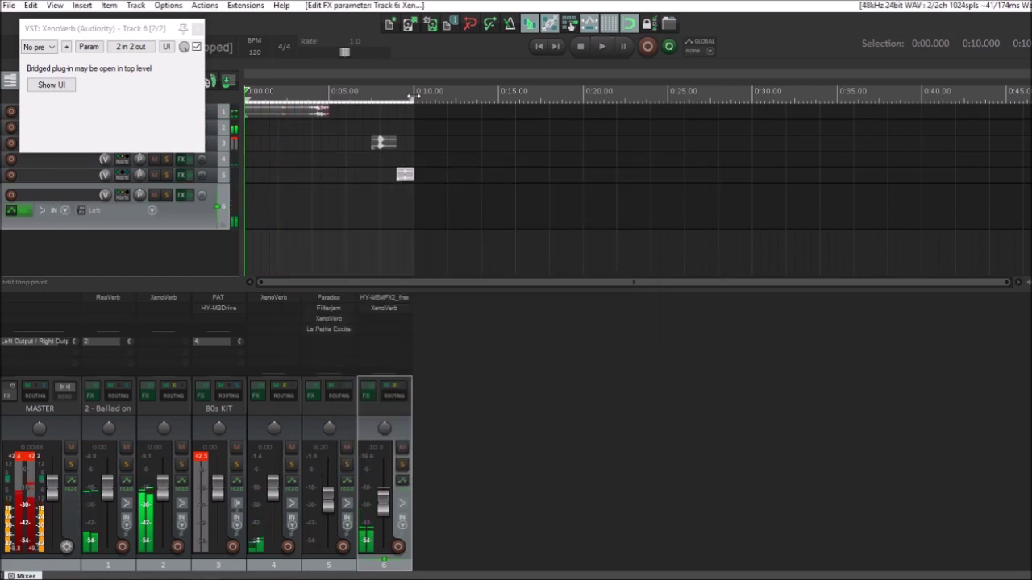
- Extend the loop selection to 12.5 seconds, close the XenoVerb window and play the loop through
{"action": "left_click_drag", "start_coordinate": [412, 97], "coordinate": [451, 97]}
{"action": "key", "text": "space"}
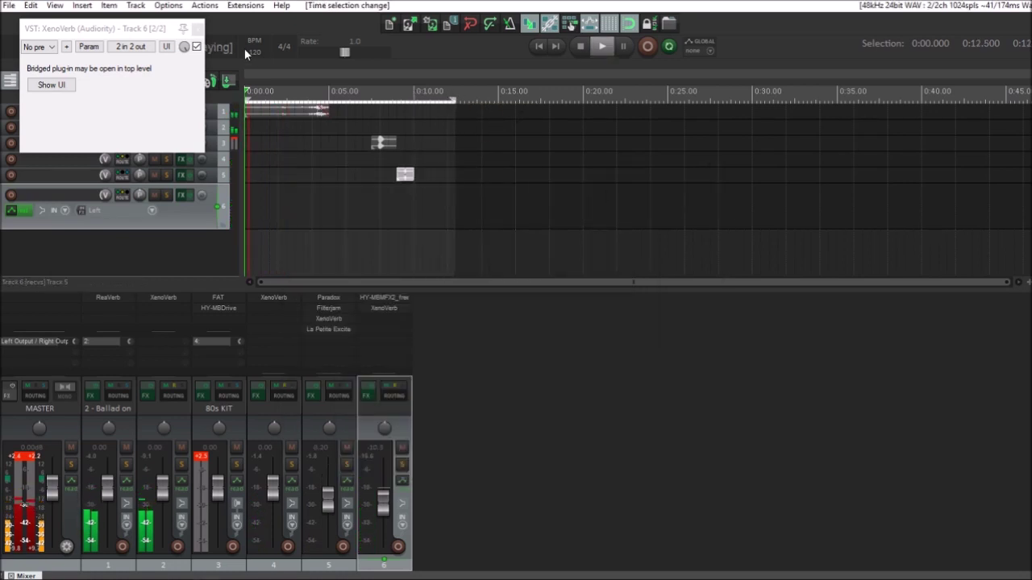
{"action": "left_click", "coordinate": [198, 30]}
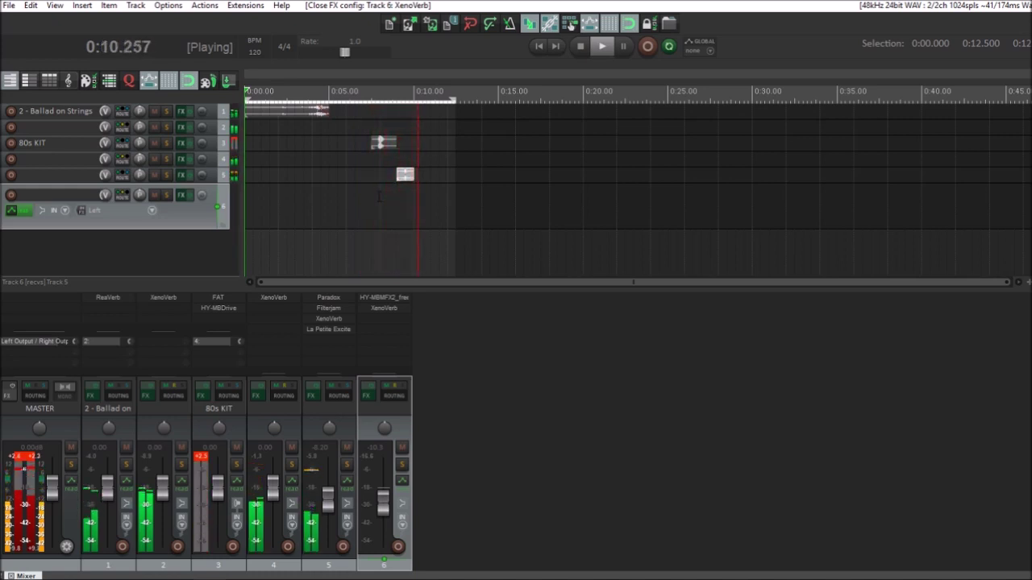
{"action": "key", "text": "space"}
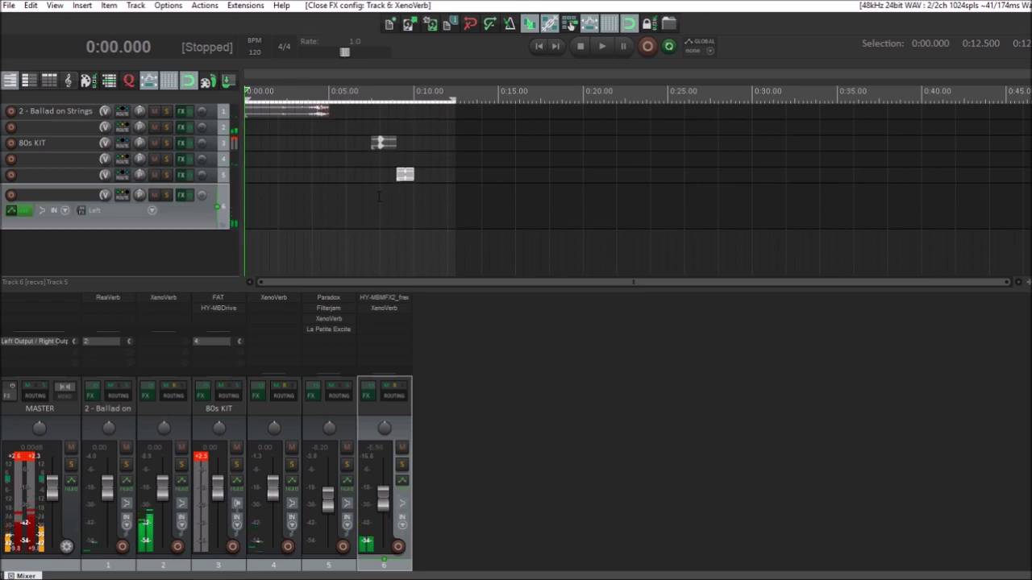
- Move the drum item on the 80s KIT track about 1 second earlier and play the arrangement from the start
{"action": "key", "text": "space"}
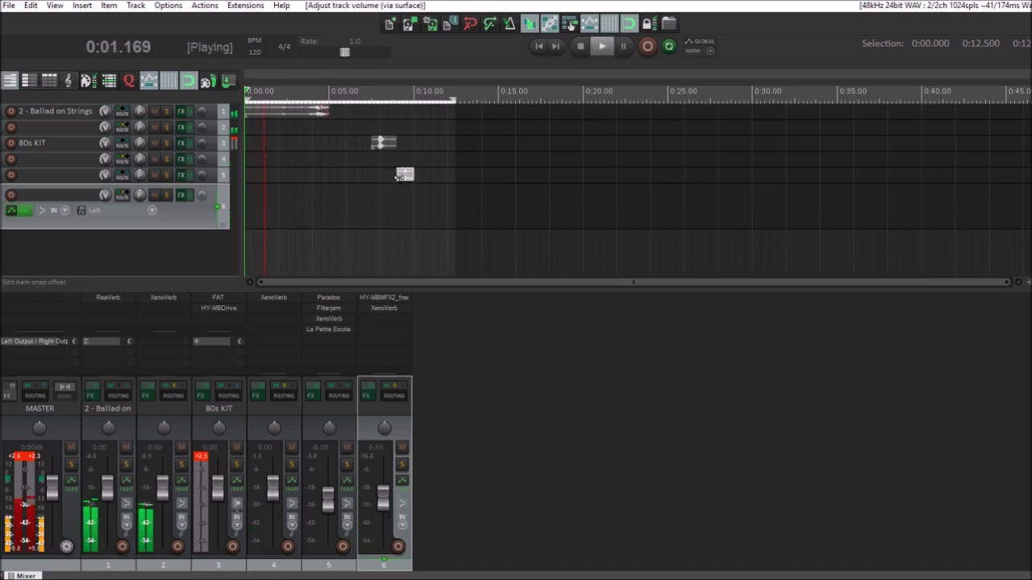
{"action": "left_click_drag", "start_coordinate": [382, 144], "coordinate": [365, 144]}
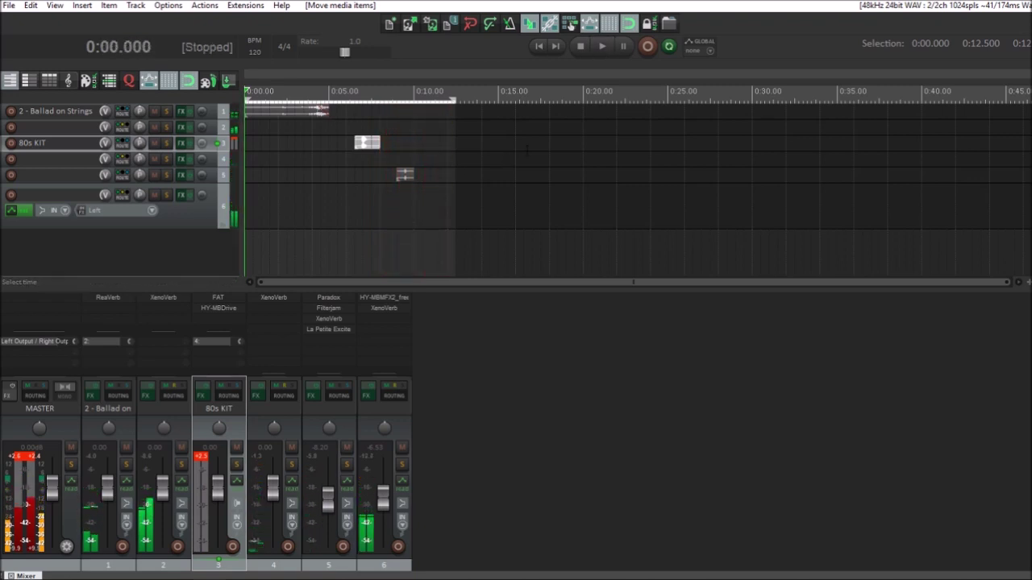
{"action": "key", "text": "space"}
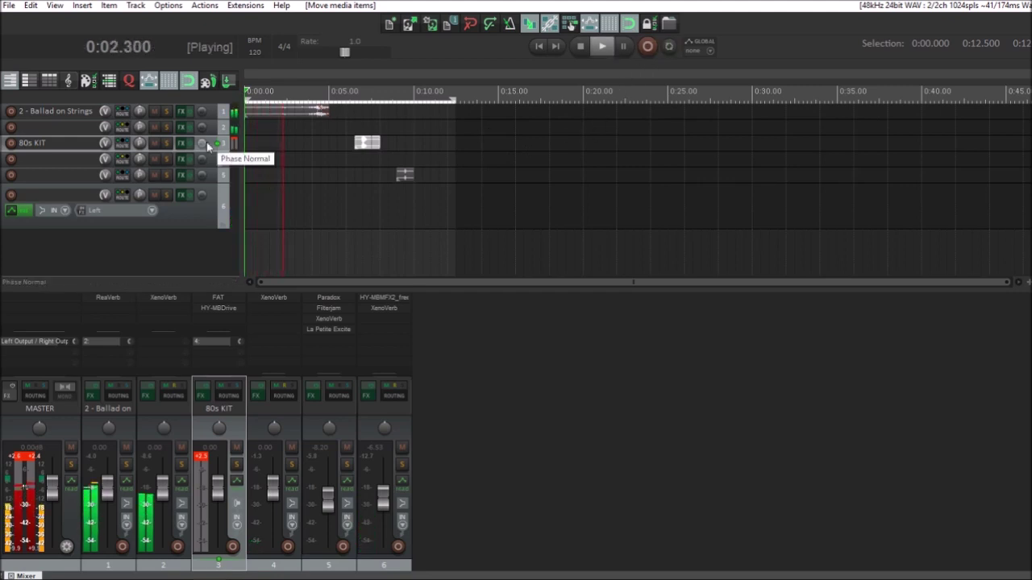
- Listen to the arrangement from the start through its reverb tail with enlarged track heights, and stop playback
{"action": "key", "text": "super"}
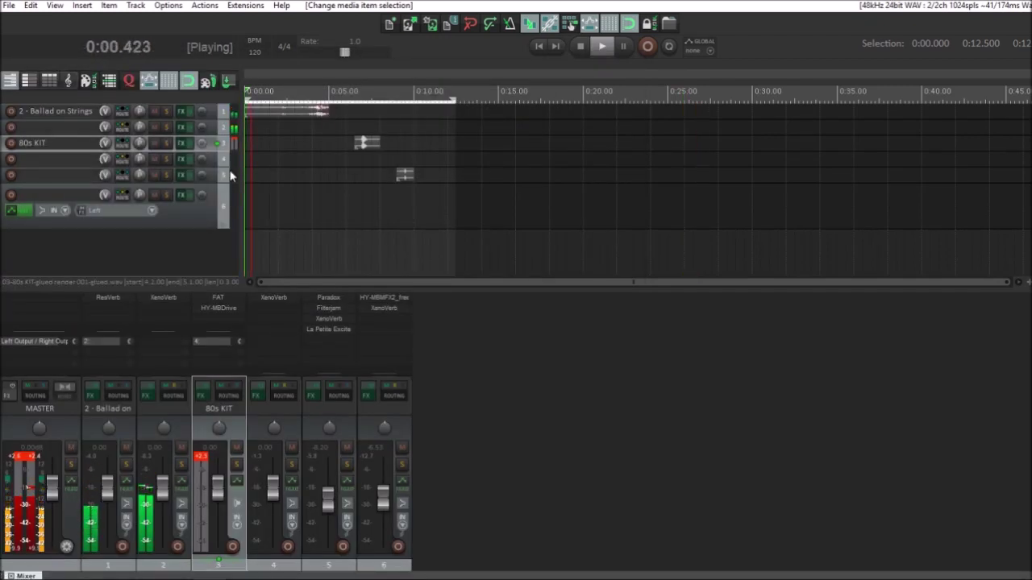
{"action": "scroll", "coordinate": [204, 168], "scroll_direction": "down", "scroll_amount": 3}
{"action": "scroll", "coordinate": [204, 168], "scroll_direction": "up", "scroll_amount": 3}
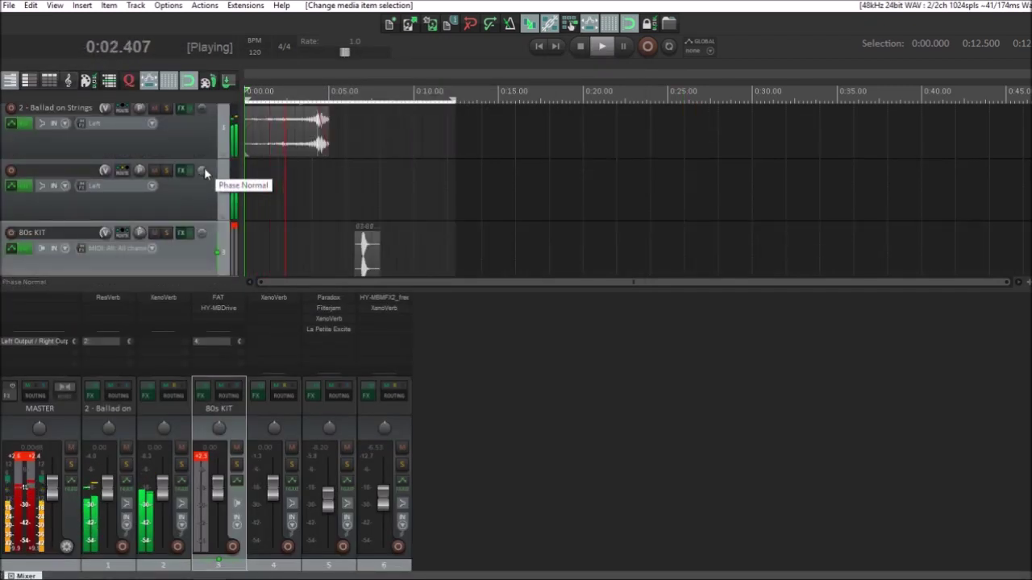
{"action": "scroll", "coordinate": [204, 168], "scroll_direction": "down", "scroll_amount": 1}
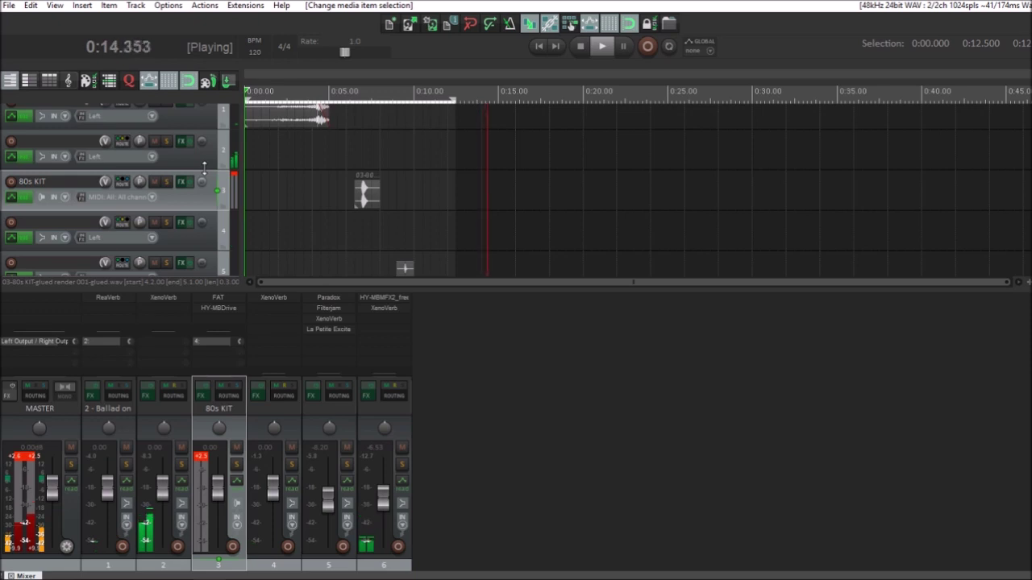
{"action": "key", "text": "space"}
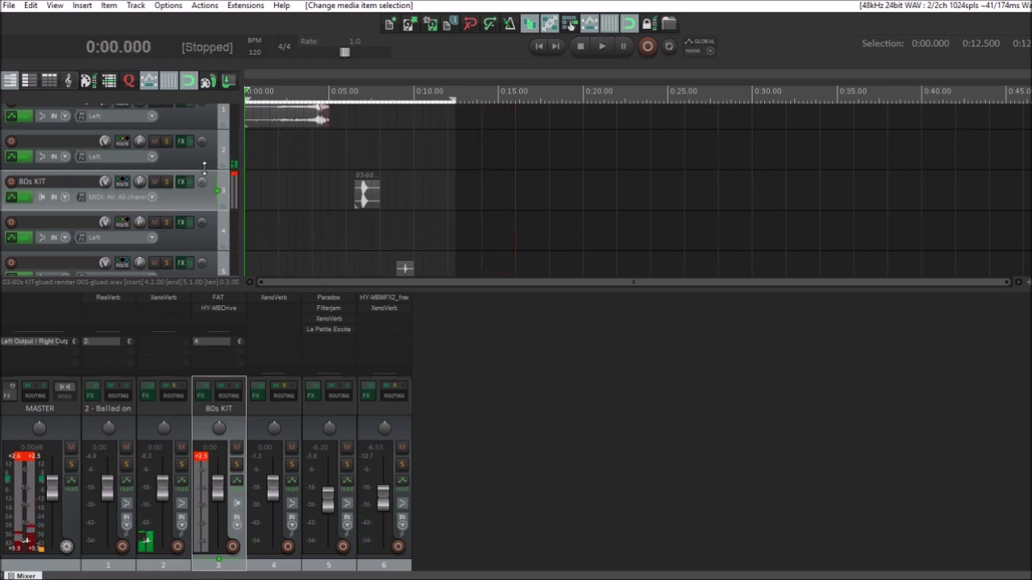
- Reset the master peak meter and add Mastering Limiter from the MASTERING folder to the master track
{"action": "left_click", "coordinate": [23, 463]}
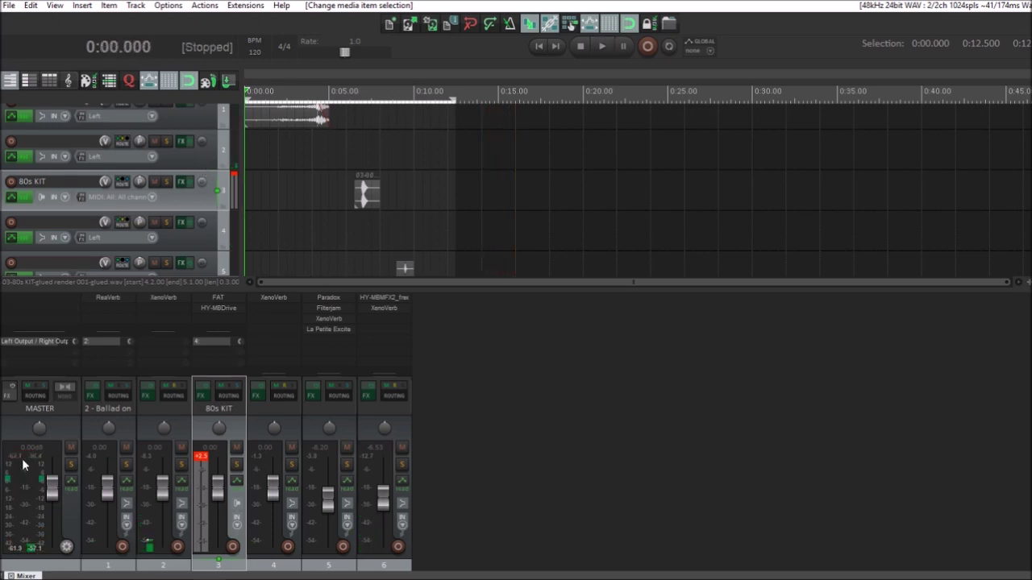
{"action": "double_click", "coordinate": [76, 300]}
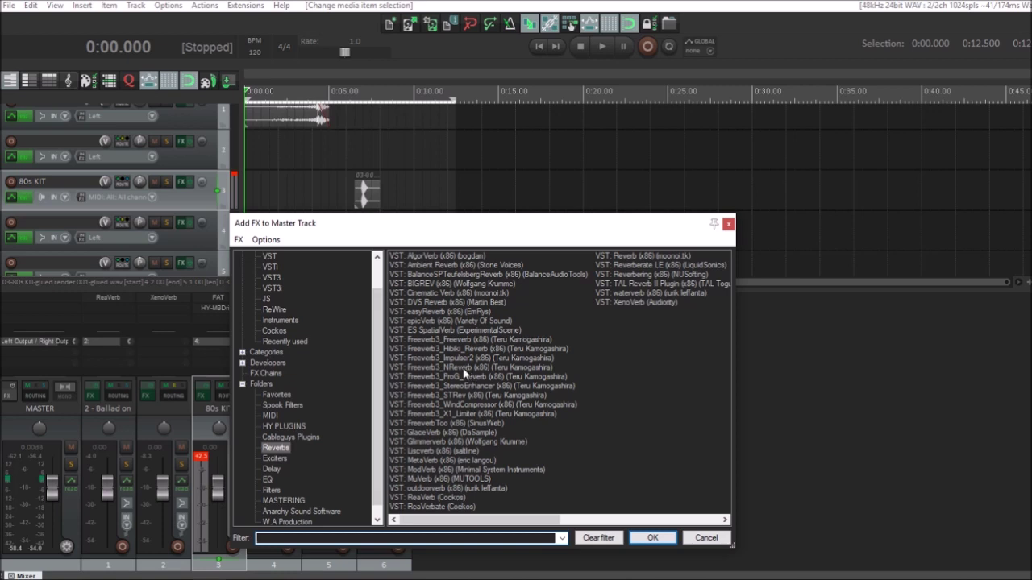
{"action": "scroll", "coordinate": [309, 442], "scroll_direction": "down", "scroll_amount": 1}
{"action": "left_click", "coordinate": [282, 490]}
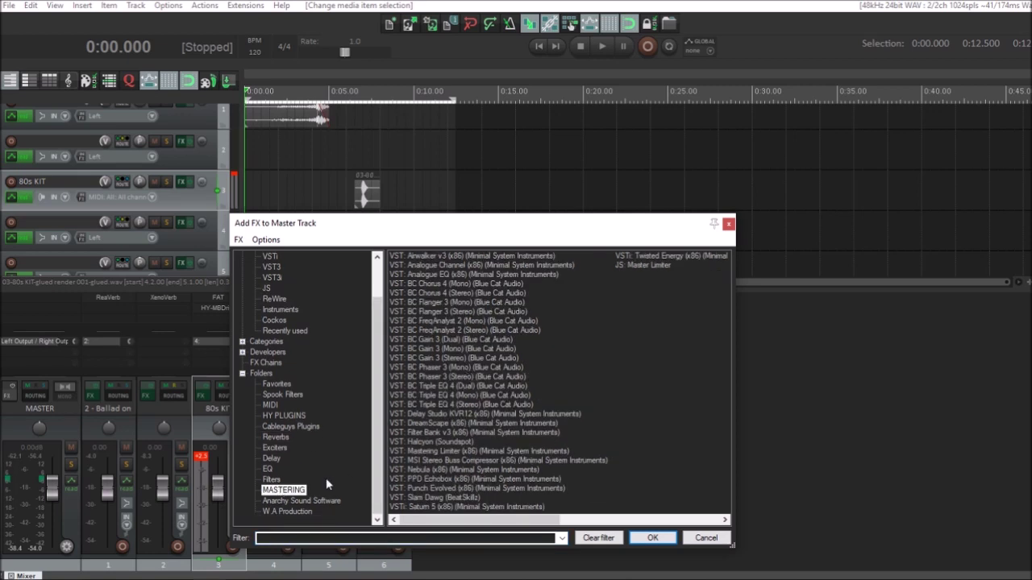
{"action": "left_click", "coordinate": [440, 452]}
{"action": "double_click", "coordinate": [440, 452]}
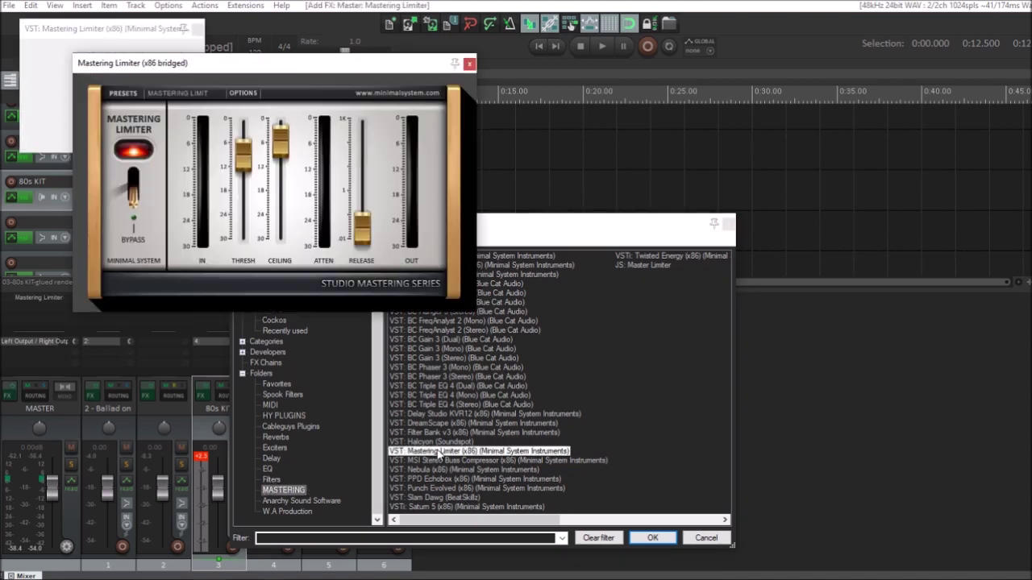
- During playback, raise Mastering Limiter's threshold slightly and its release, close its windows and stop playback
{"action": "left_click_drag", "start_coordinate": [287, 62], "coordinate": [552, 204]}
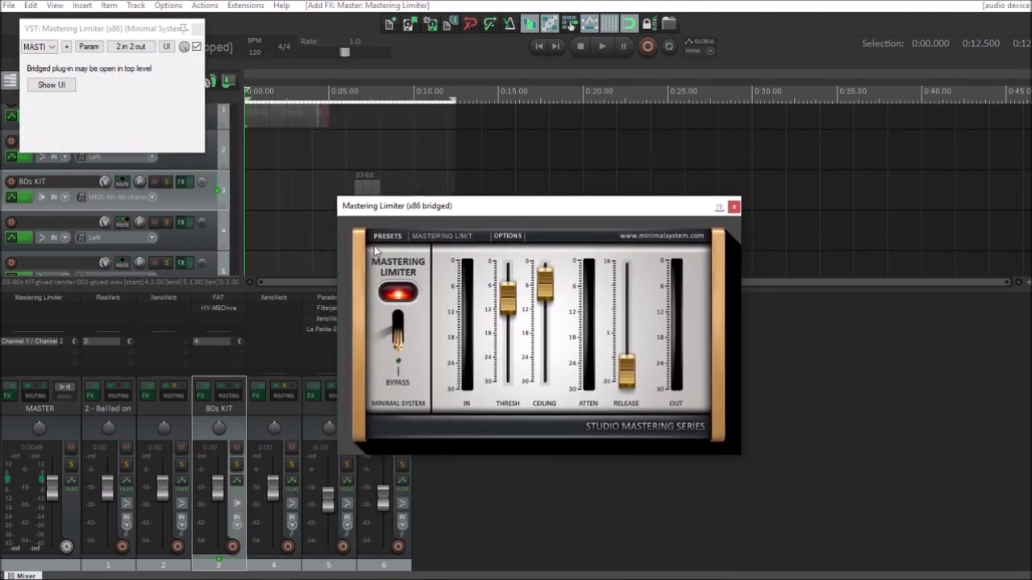
{"action": "key", "text": "space"}
{"action": "left_click_drag", "start_coordinate": [507, 296], "coordinate": [507, 288]}
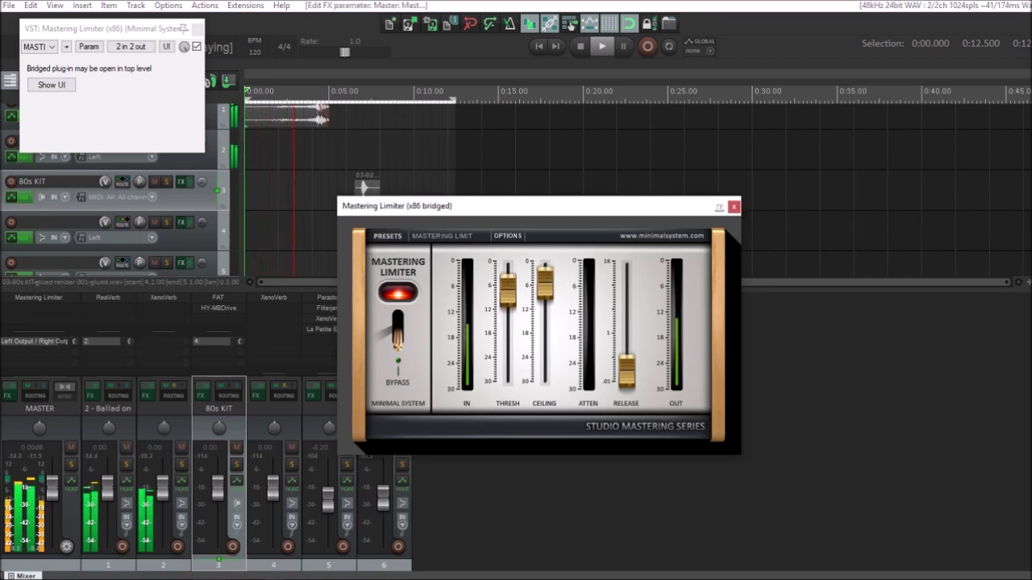
{"action": "left_click_drag", "start_coordinate": [627, 372], "coordinate": [626, 350]}
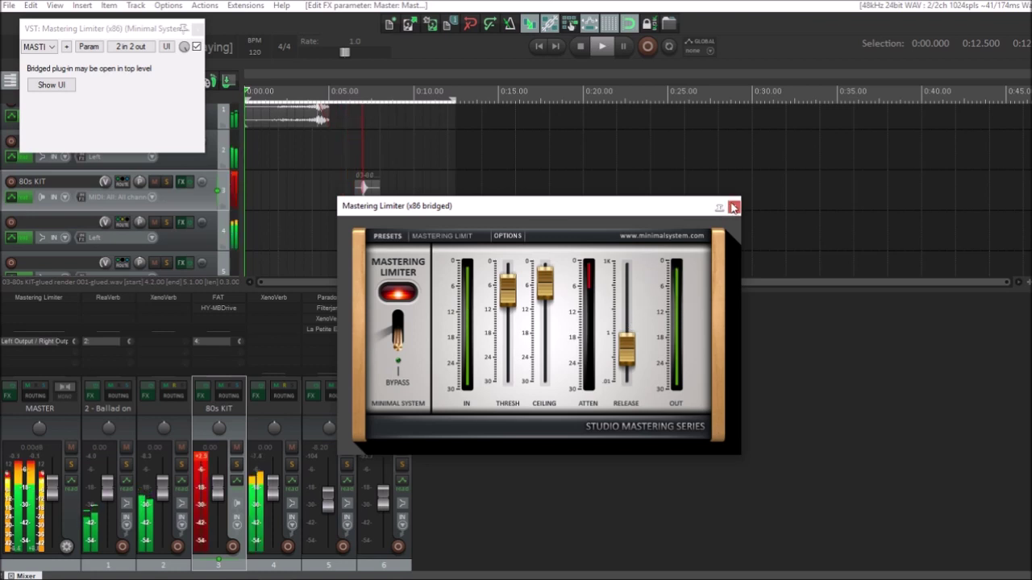
{"action": "left_click", "coordinate": [513, 237]}
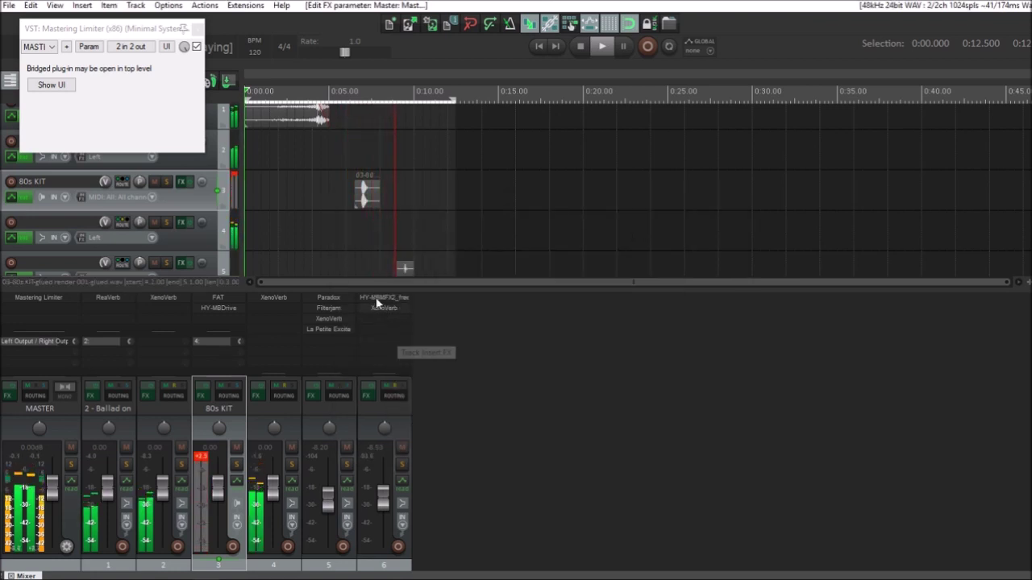
{"action": "left_click", "coordinate": [197, 28]}
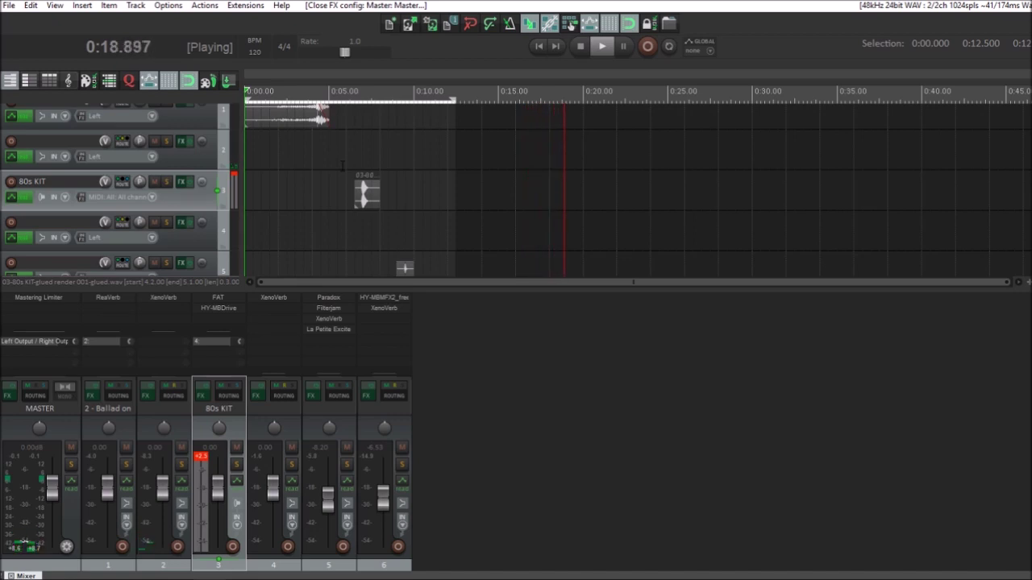
{"action": "key", "text": "space"}
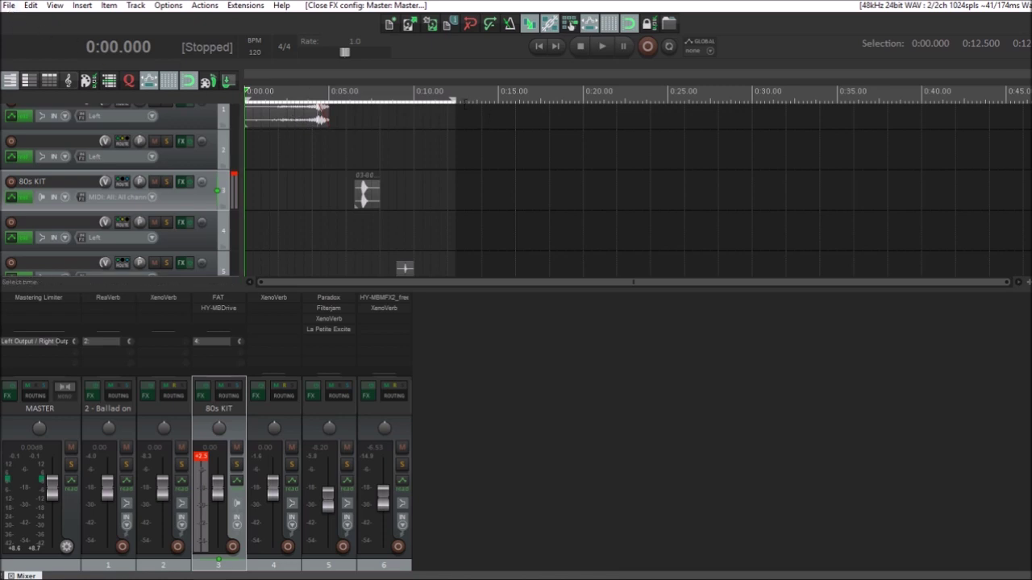
- Extend the time selection to 15 seconds and glue the items on tracks 1, 3 and 5 within it
{"action": "left_click_drag", "start_coordinate": [455, 98], "coordinate": [499, 98]}
{"action": "right_click", "coordinate": [284, 128]}
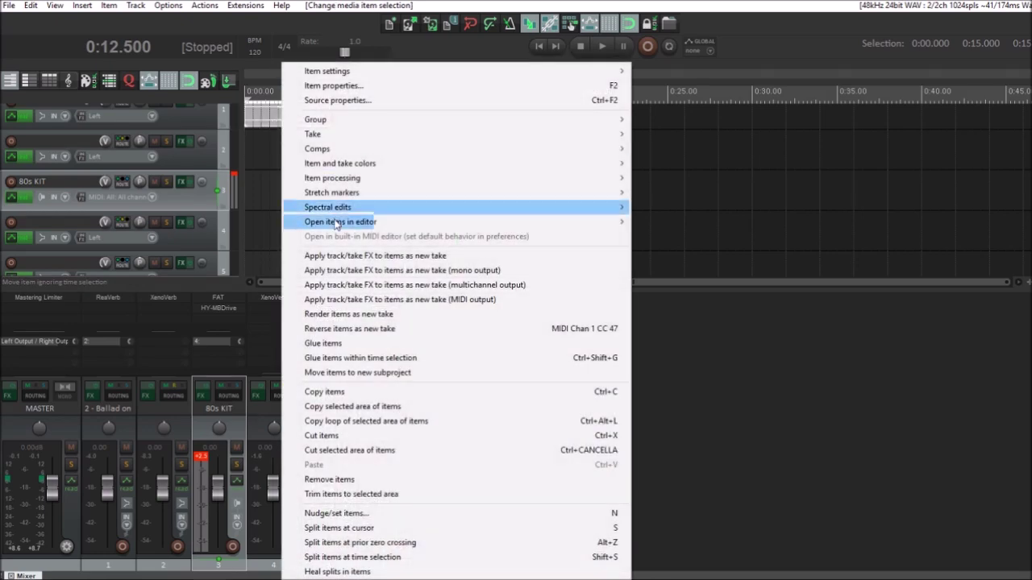
{"action": "left_click", "coordinate": [387, 357]}
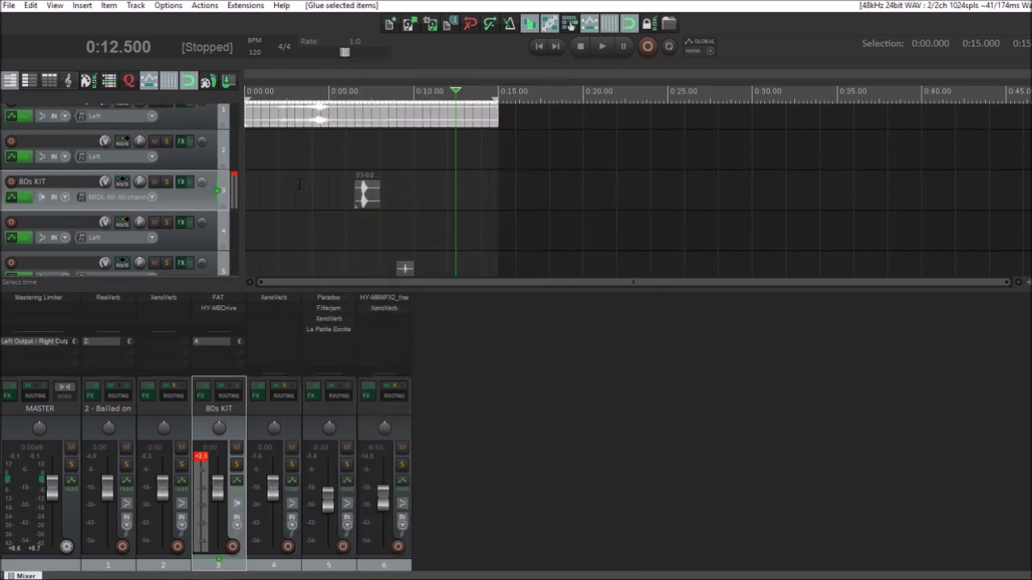
{"action": "right_click", "coordinate": [373, 204]}
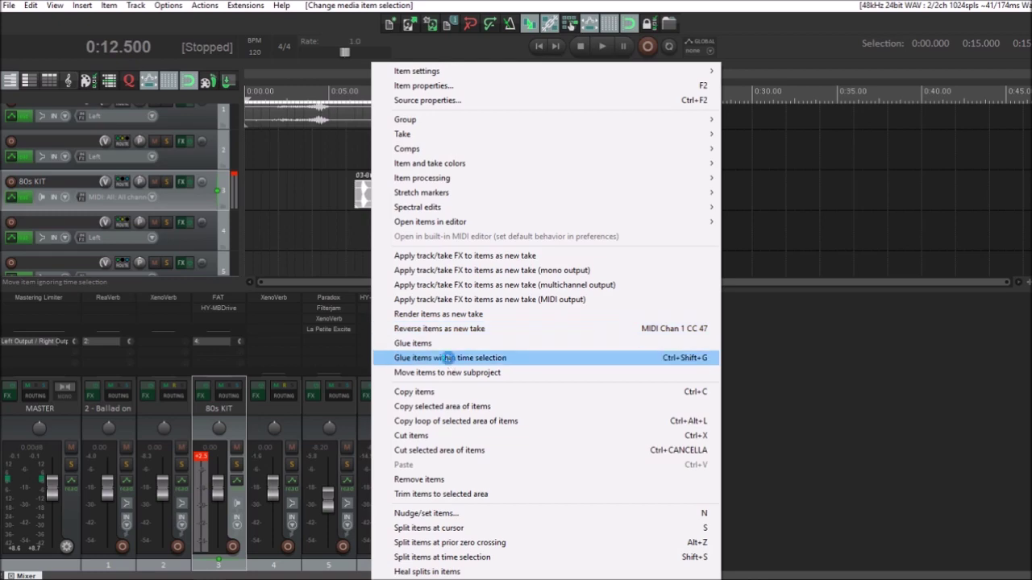
{"action": "left_click", "coordinate": [387, 358]}
{"action": "right_click", "coordinate": [404, 267]}
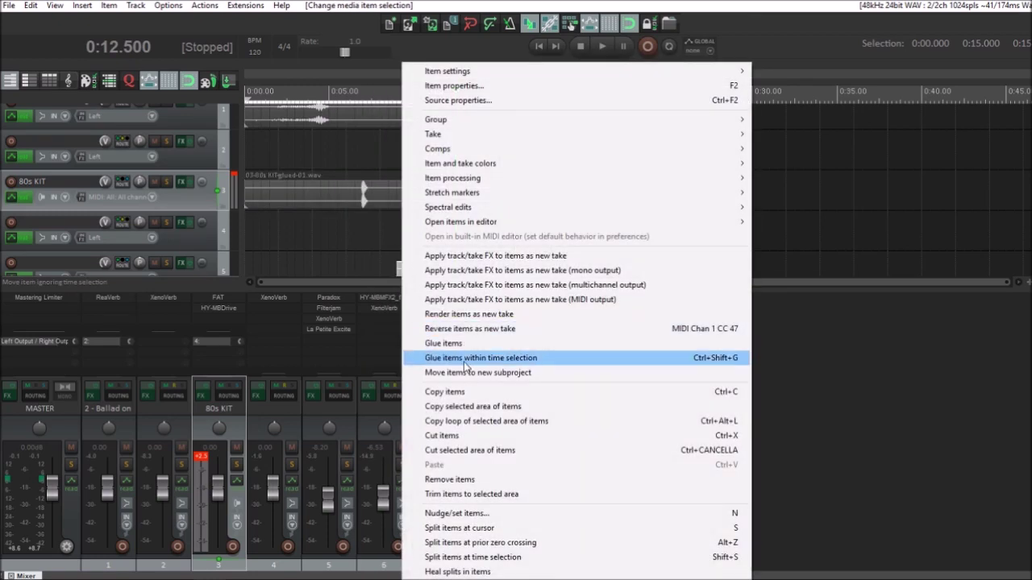
{"action": "left_click", "coordinate": [387, 358]}
- Activate track 2's volume envelope and fade it from 0 dB at 12.5 s to -inf dB at 15 s
{"action": "scroll", "coordinate": [171, 170], "scroll_direction": "down", "scroll_amount": 3}
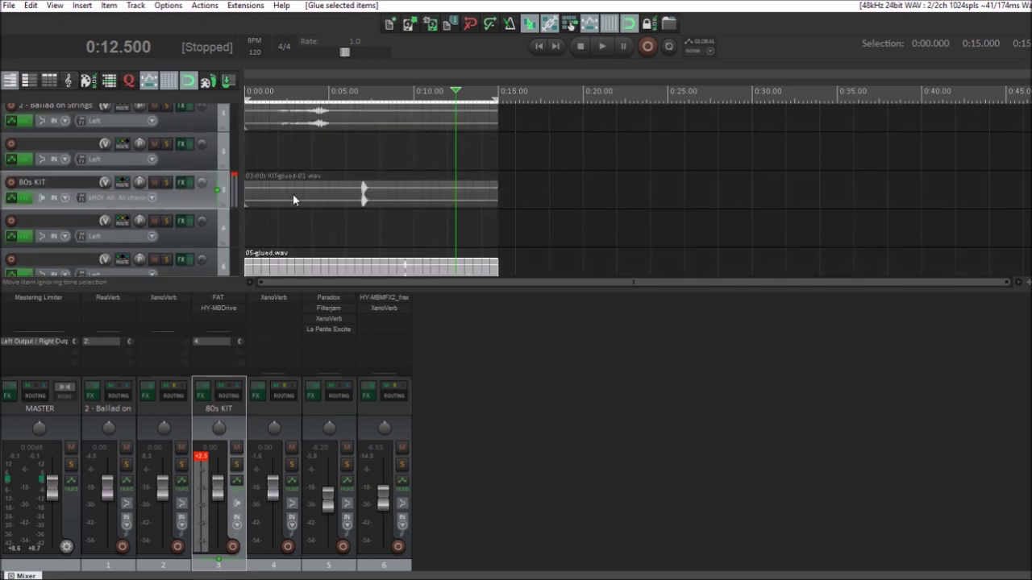
{"action": "left_click", "coordinate": [192, 166]}
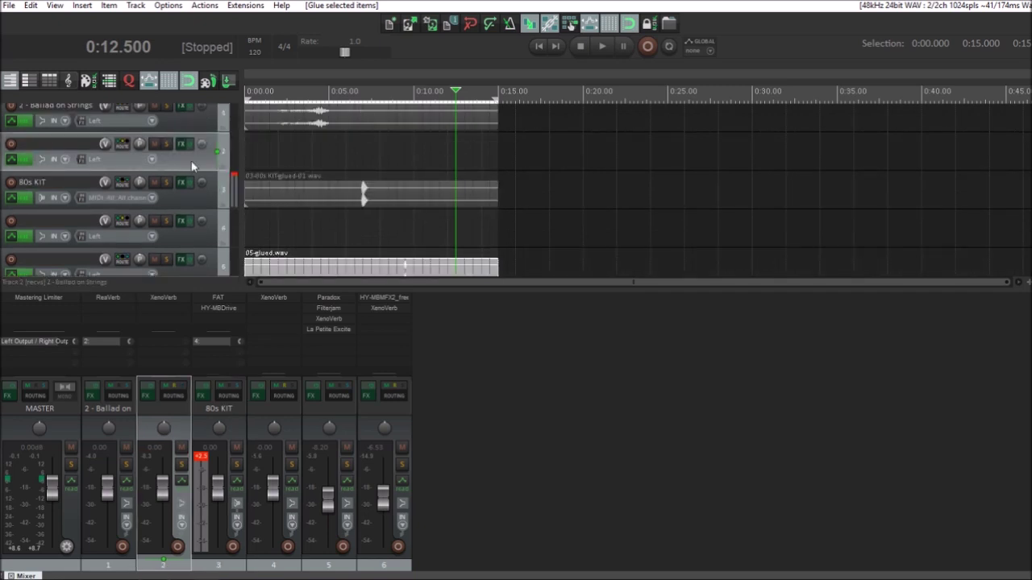
{"action": "left_click", "coordinate": [20, 161]}
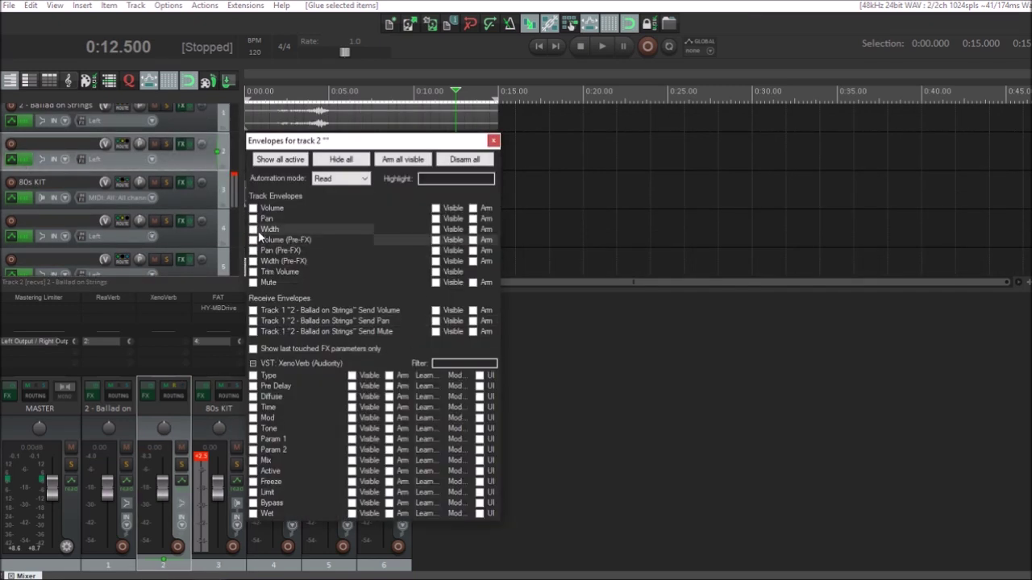
{"action": "left_click", "coordinate": [253, 208]}
{"action": "left_click", "coordinate": [494, 142]}
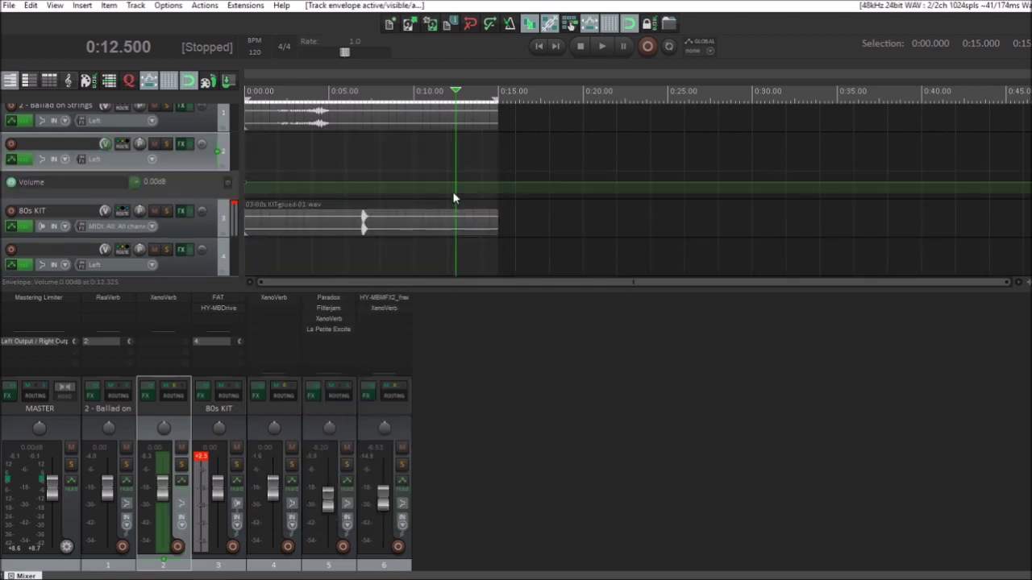
{"action": "left_click", "coordinate": [456, 185]}
{"action": "left_click_drag", "start_coordinate": [493, 186], "coordinate": [493, 251]}
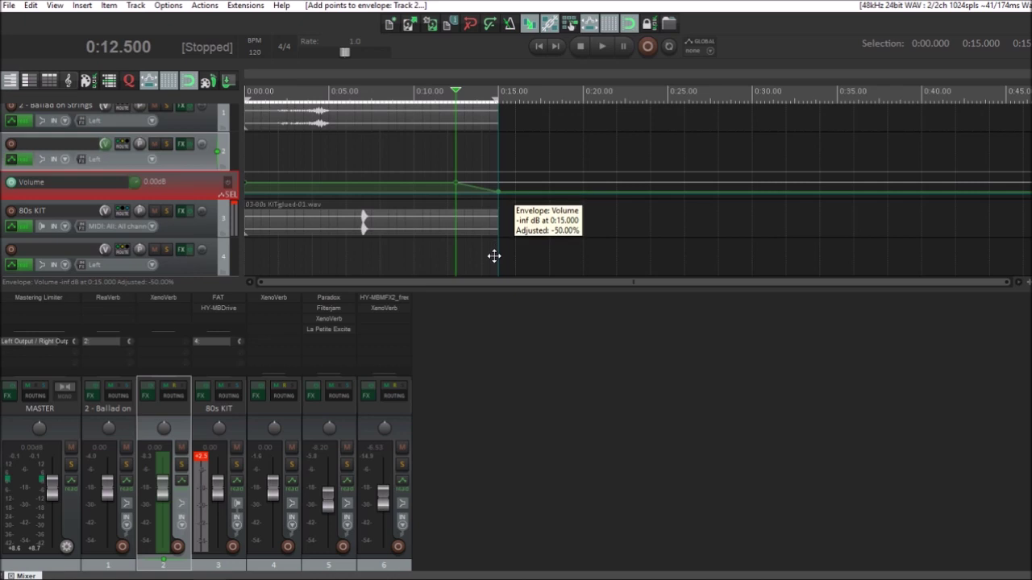
- Activate track 4's volume envelope and fade it from 0 dB at about 13 s to silence at 15 s
{"action": "scroll", "coordinate": [181, 183], "scroll_direction": "down", "scroll_amount": 1}
{"action": "left_click", "coordinate": [183, 227]}
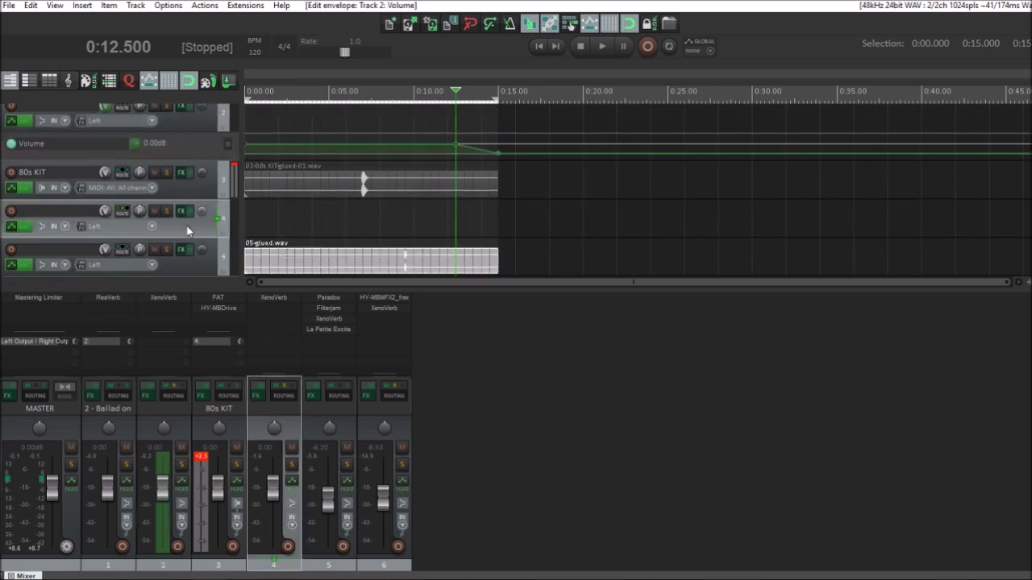
{"action": "scroll", "coordinate": [186, 229], "scroll_direction": "down", "scroll_amount": 2}
{"action": "left_click", "coordinate": [36, 152]}
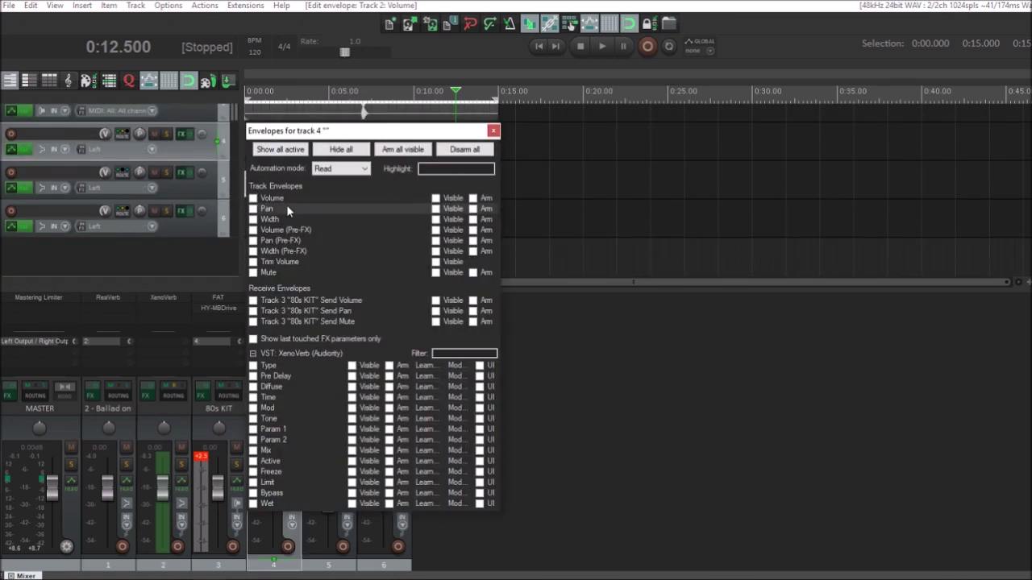
{"action": "left_click", "coordinate": [253, 199]}
{"action": "left_click", "coordinate": [494, 132]}
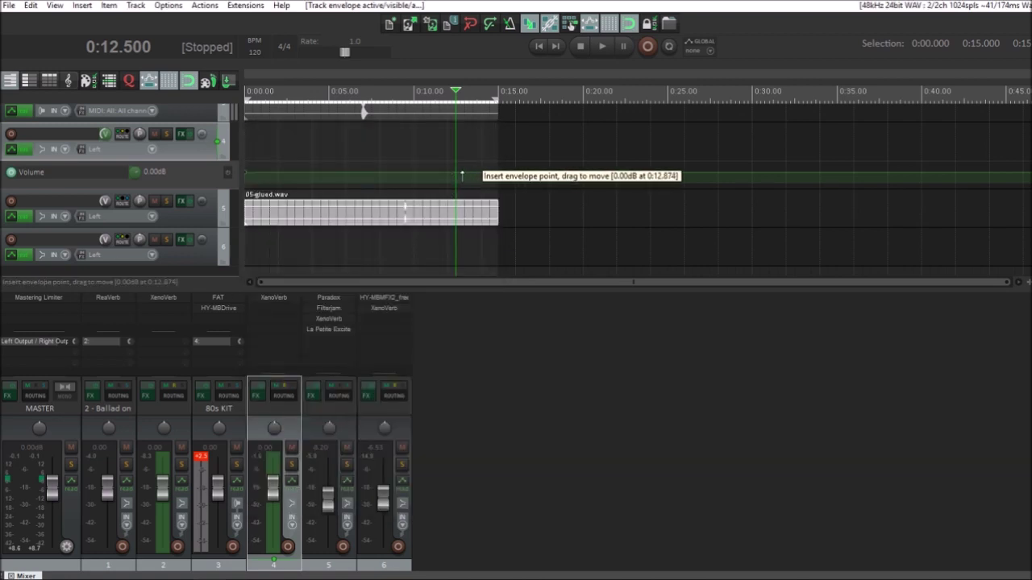
{"action": "left_click", "coordinate": [466, 171], "text": "shift"}
{"action": "left_click_drag", "start_coordinate": [494, 175], "coordinate": [497, 243]}
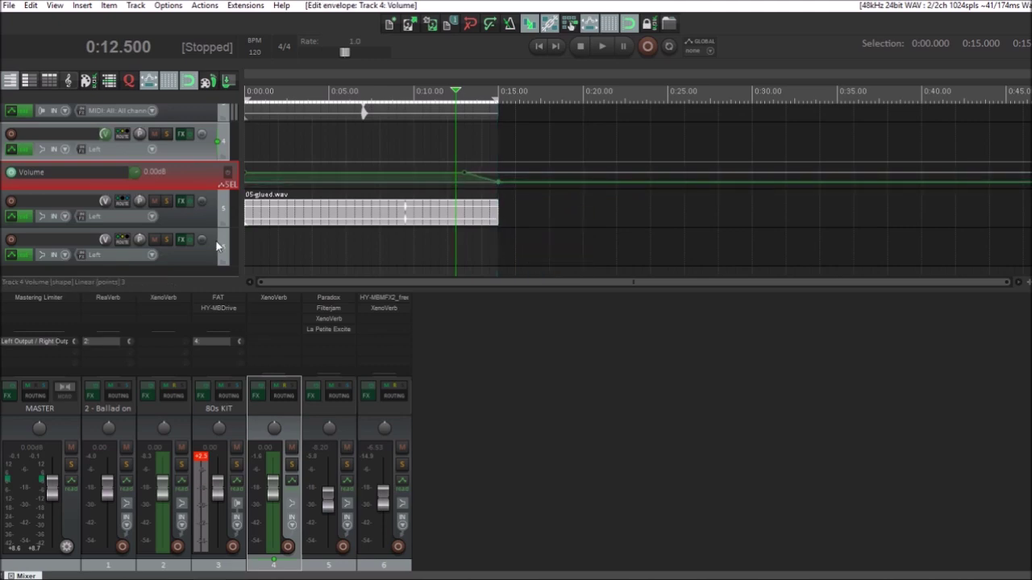
- Activate track 6's volume envelope with points at about 12 s and 13.5 s, and fade it to silence at 15 s
{"action": "scroll", "coordinate": [195, 217], "scroll_direction": "down", "scroll_amount": 1}
{"action": "left_click", "coordinate": [52, 229]}
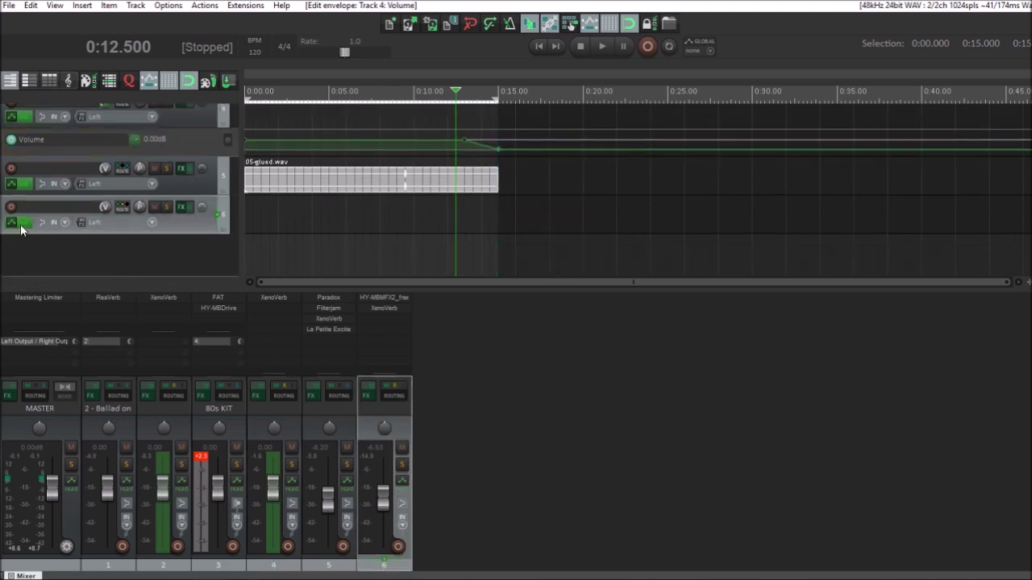
{"action": "left_click", "coordinate": [20, 224]}
{"action": "left_click", "coordinate": [214, 157]}
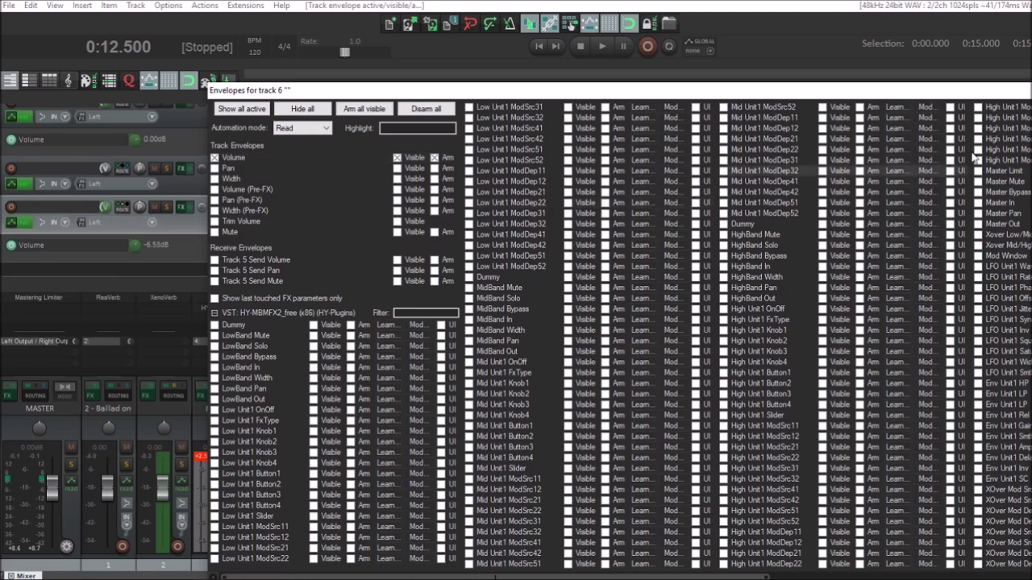
{"action": "left_click", "coordinate": [569, 25]}
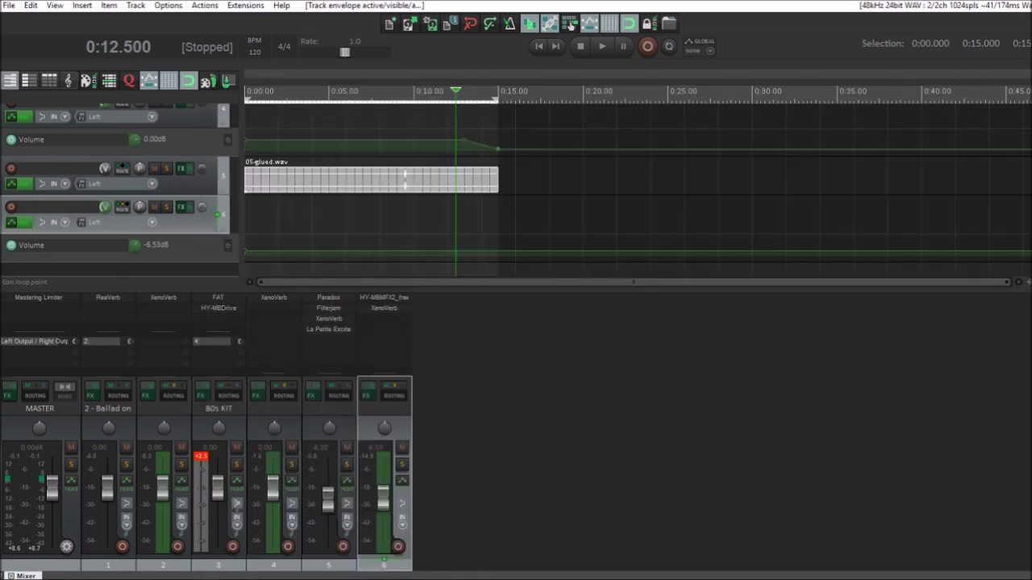
{"action": "left_click", "coordinate": [447, 253]}
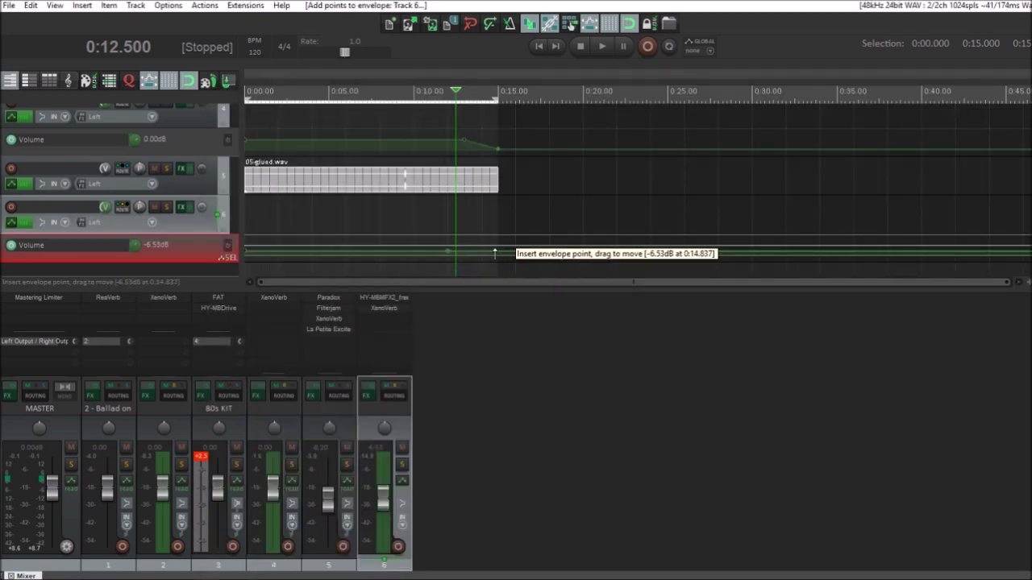
{"action": "left_click_drag", "start_coordinate": [498, 252], "coordinate": [496, 284]}
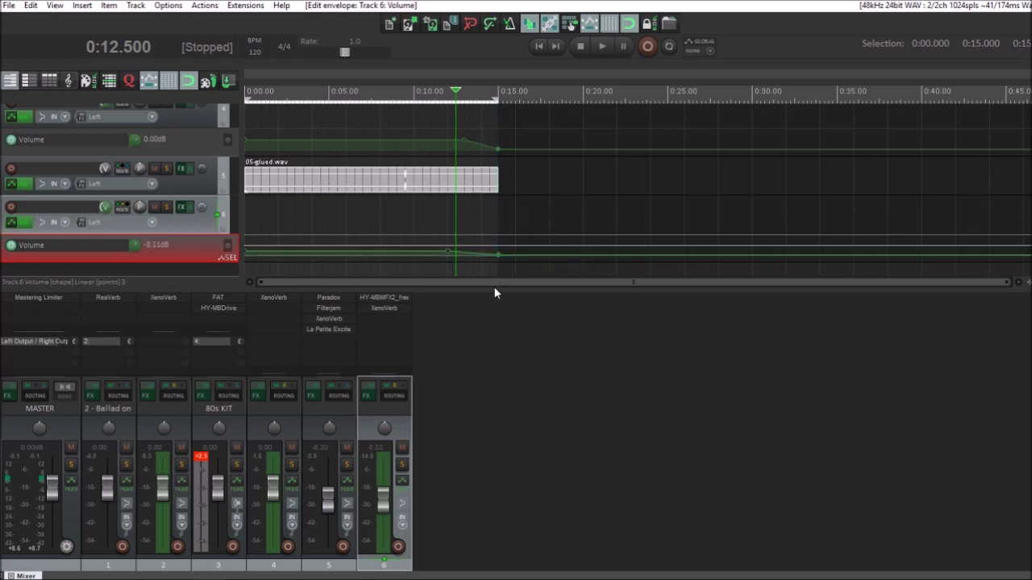
{"action": "left_click_drag", "start_coordinate": [471, 252], "coordinate": [473, 243]}
- Return the edit cursor to the project start and reduce the track heights
{"action": "key", "text": "Home"}
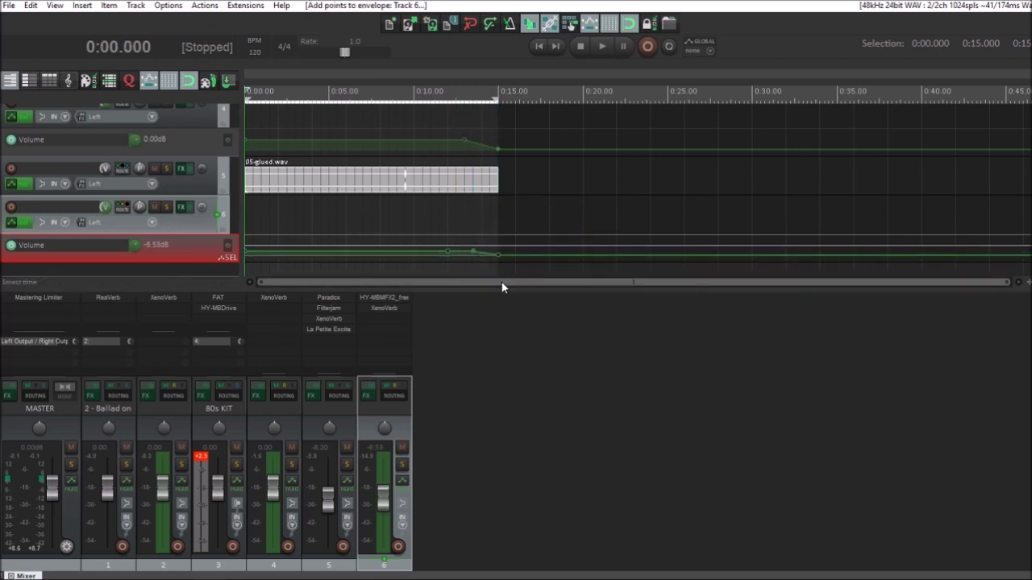
{"action": "left_click_drag", "start_coordinate": [181, 260], "coordinate": [184, 205]}
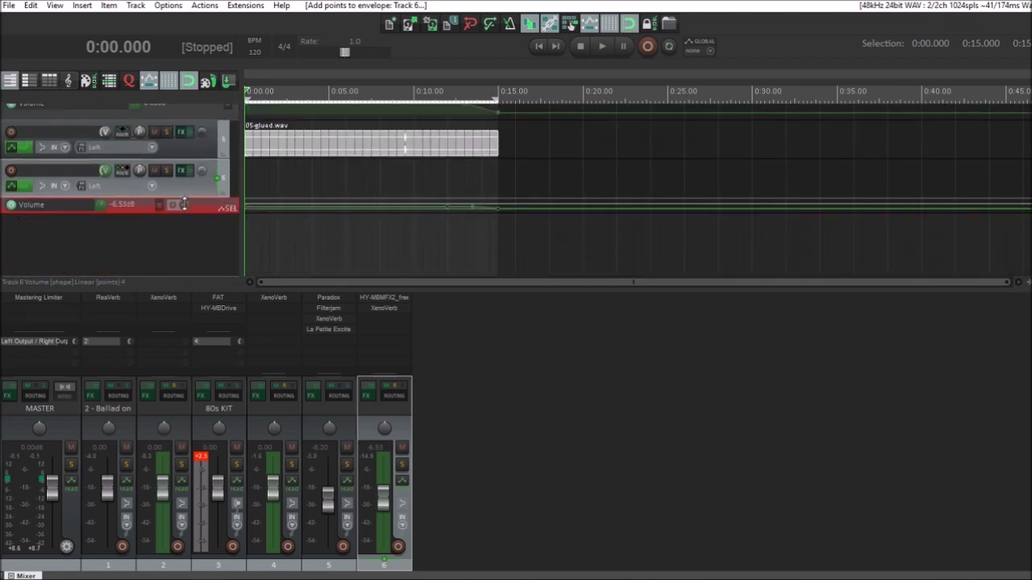
{"action": "scroll", "coordinate": [199, 244], "scroll_direction": "down", "scroll_amount": 2}
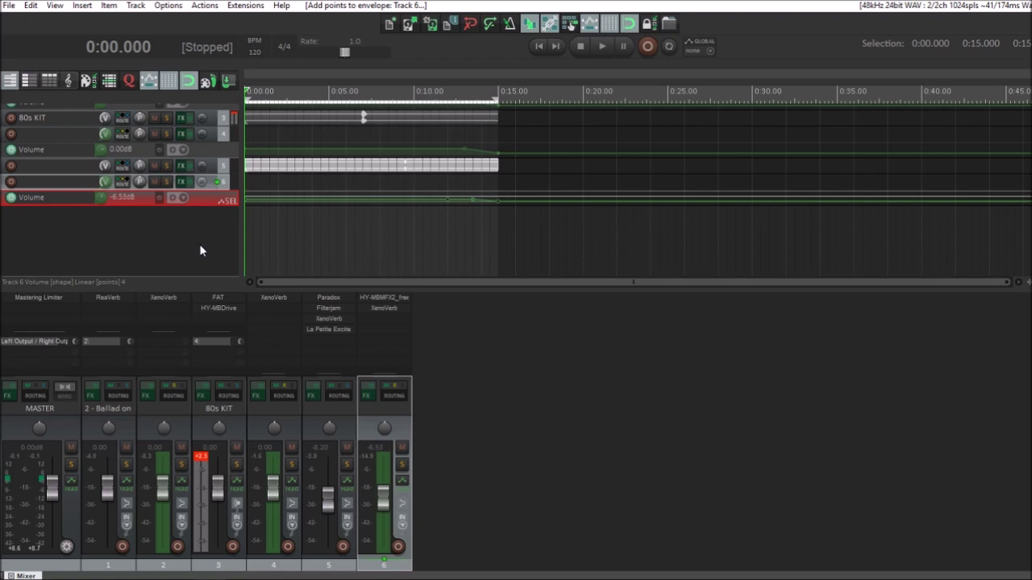
- Adjust the closing fade of track 6's volume envelope just before 15 s
{"action": "scroll", "coordinate": [199, 243], "scroll_direction": "up", "scroll_amount": 2}
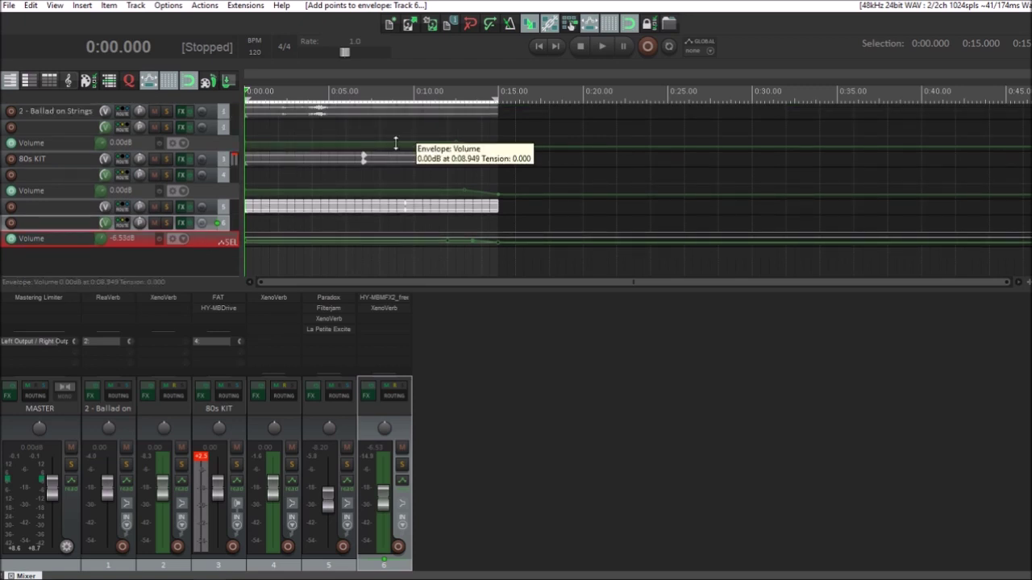
{"action": "left_click_drag", "start_coordinate": [472, 240], "coordinate": [491, 243]}
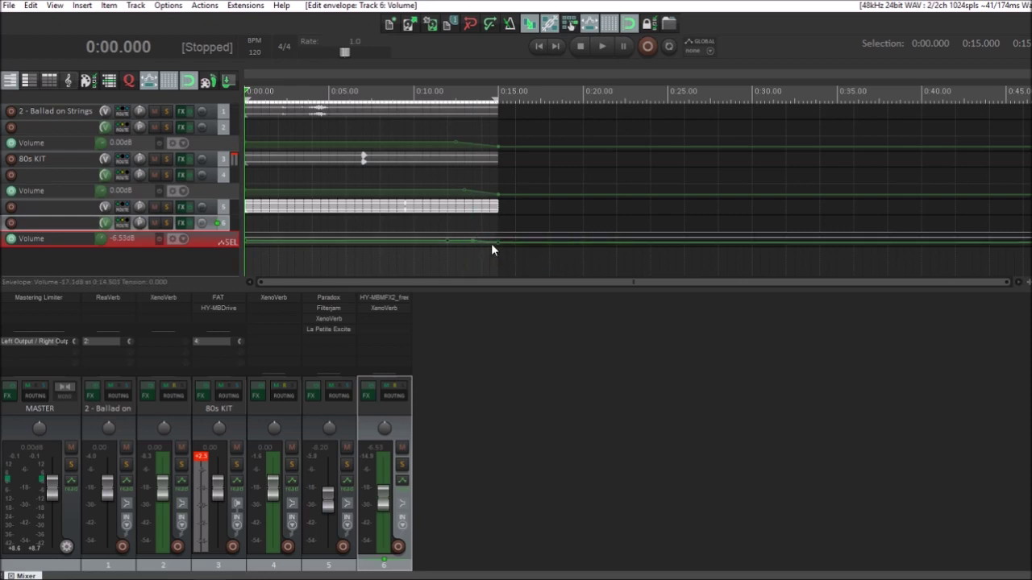
{"action": "left_click", "coordinate": [433, 24]}
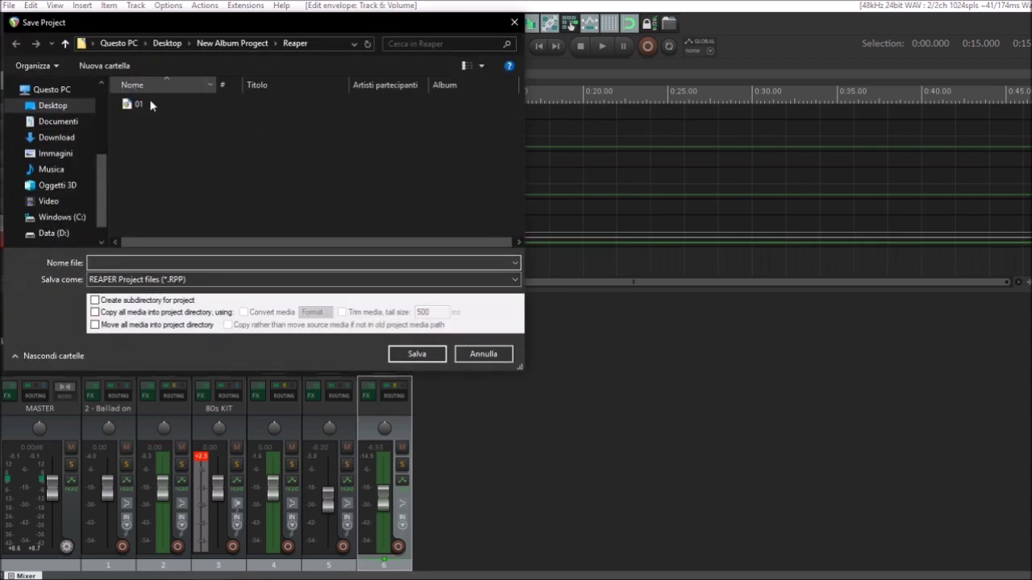
{"action": "left_click", "coordinate": [53, 105]}
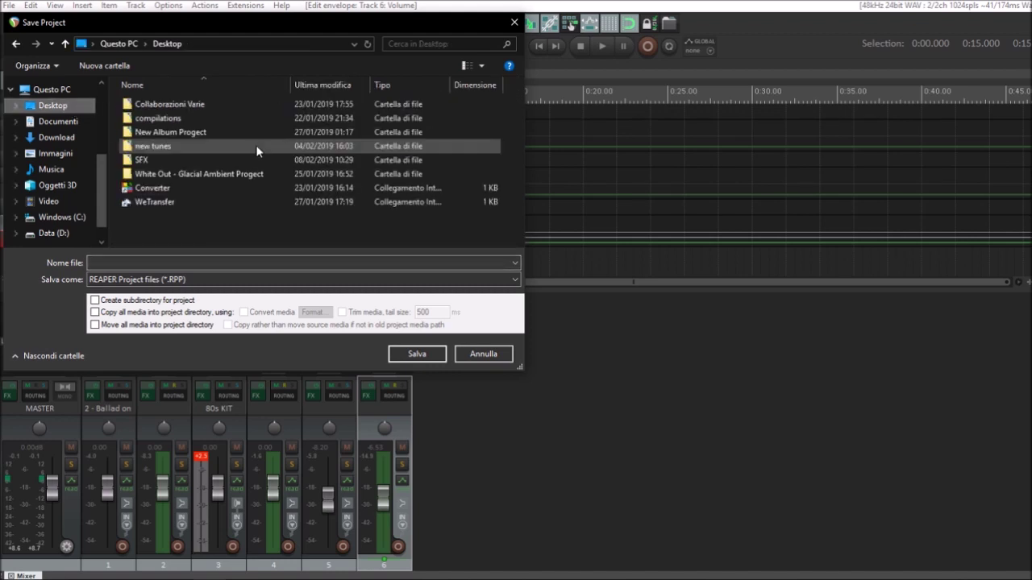
{"action": "double_click", "coordinate": [169, 164]}
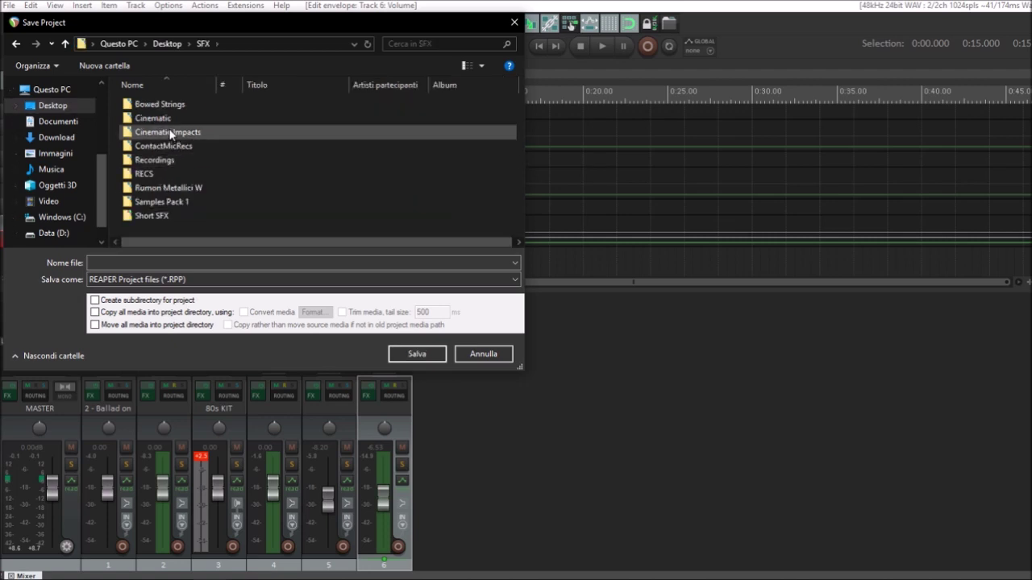
{"action": "double_click", "coordinate": [170, 131]}
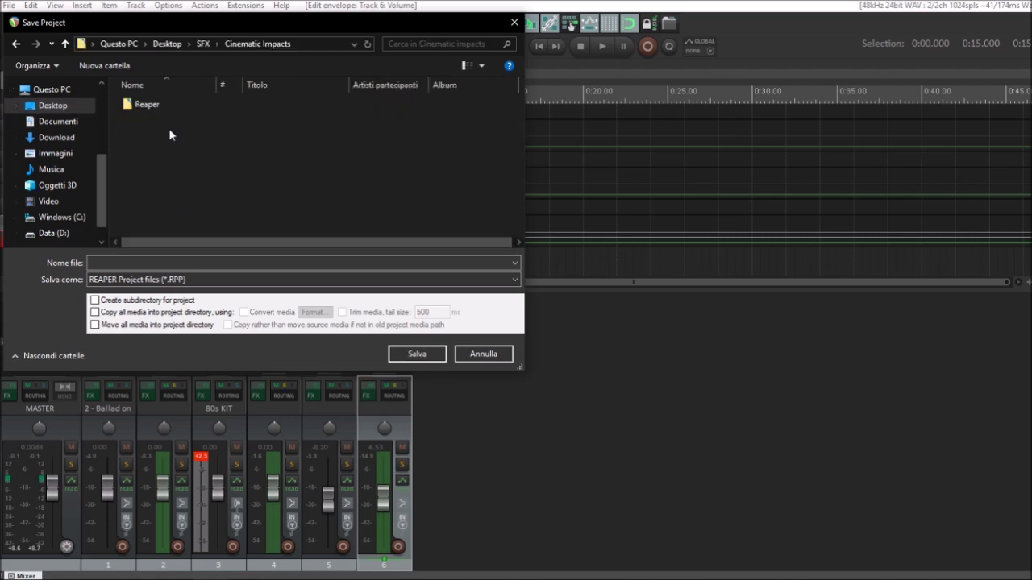
{"action": "left_click", "coordinate": [203, 262]}
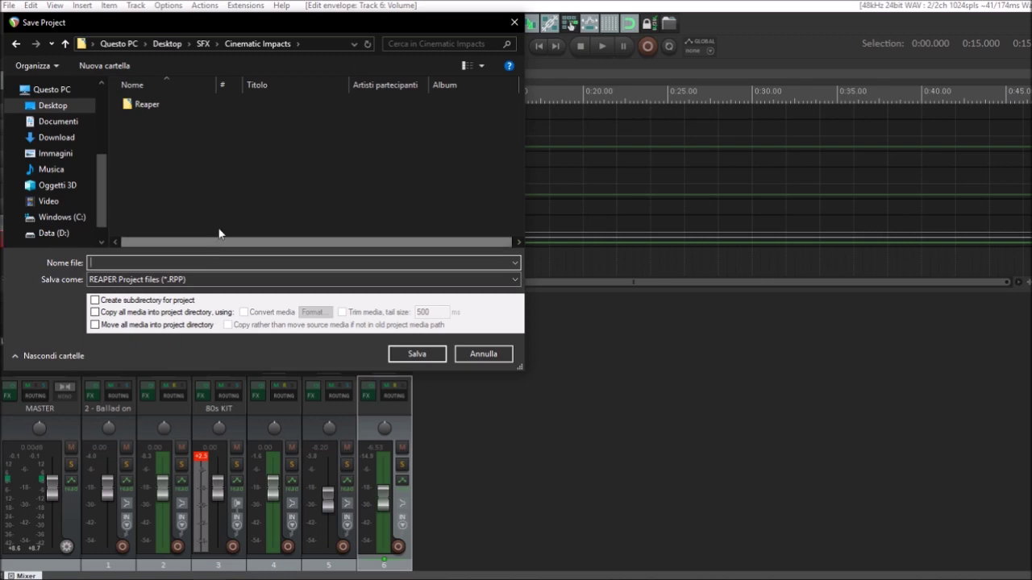
{"action": "left_click", "coordinate": [515, 22]}
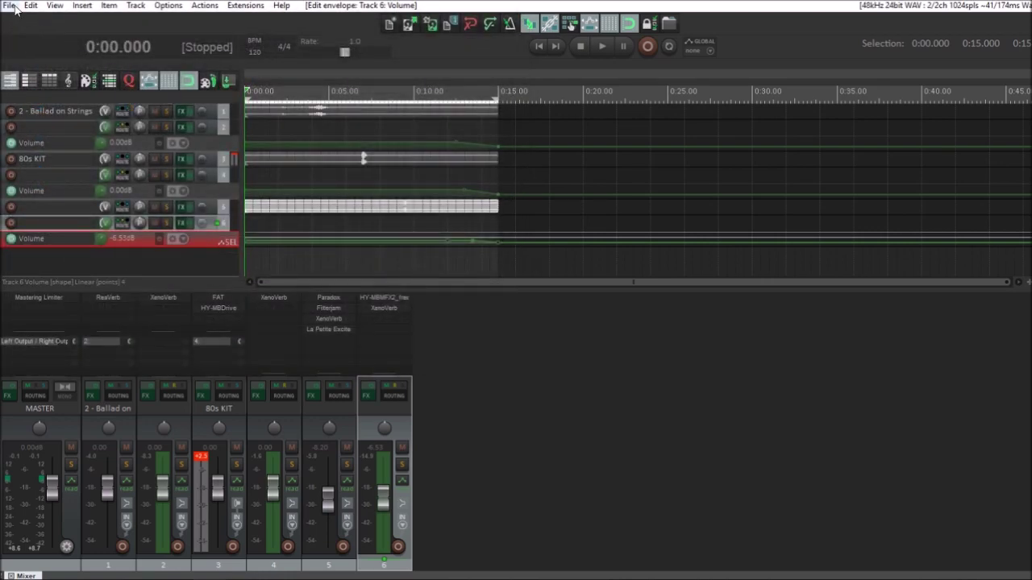
- Set up a file render without a tail, output to the Desktop\SFX\Cinematic Impacts directory
{"action": "left_click", "coordinate": [11, 5]}
{"action": "left_click", "coordinate": [120, 204]}
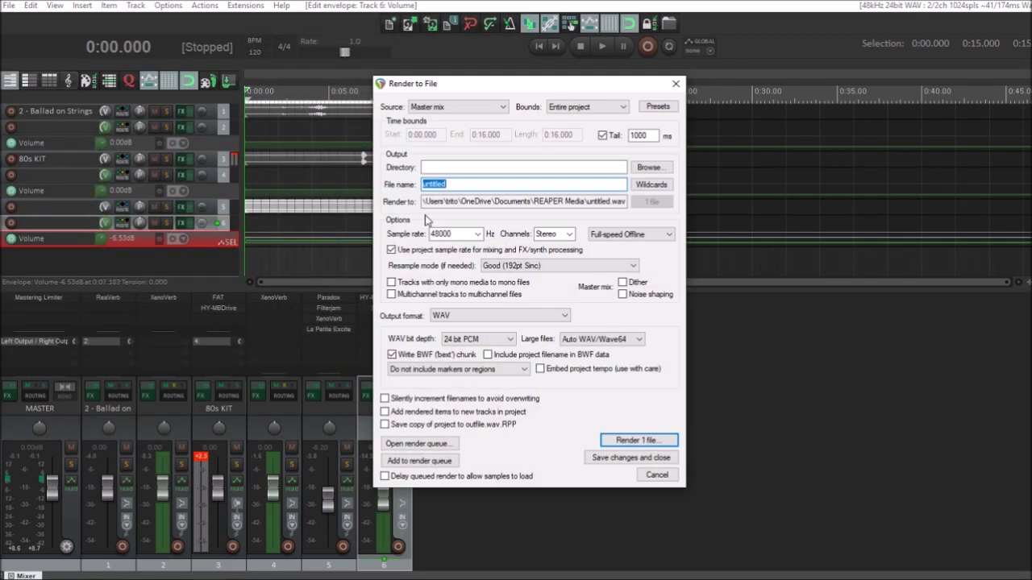
{"action": "left_click", "coordinate": [603, 137]}
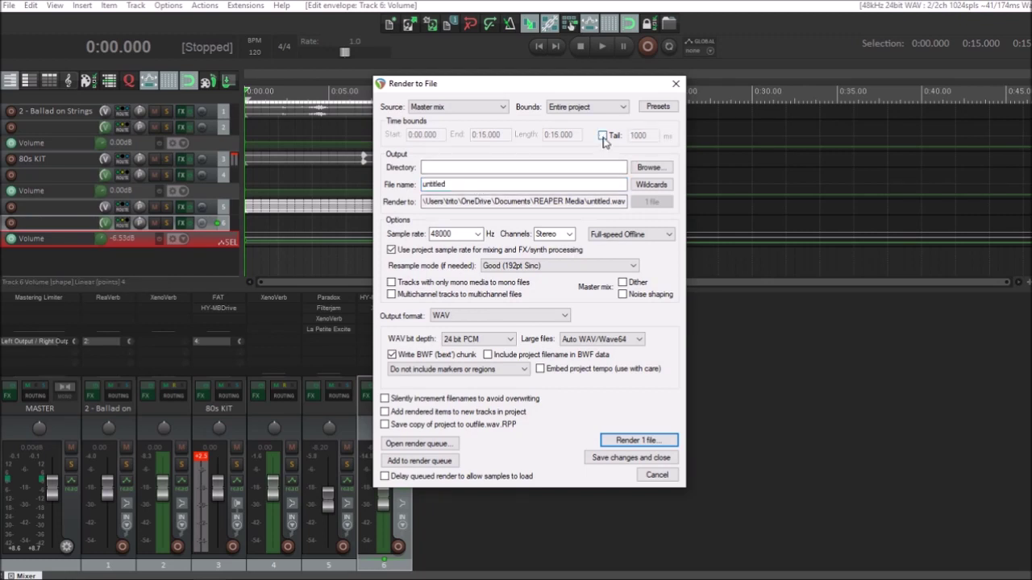
{"action": "left_click", "coordinate": [509, 166]}
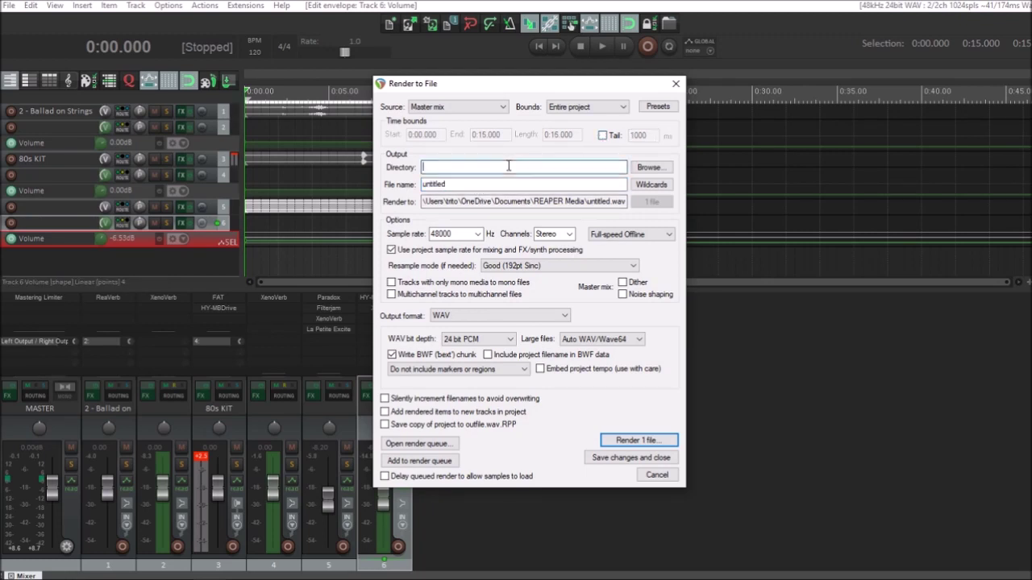
{"action": "left_click", "coordinate": [648, 168]}
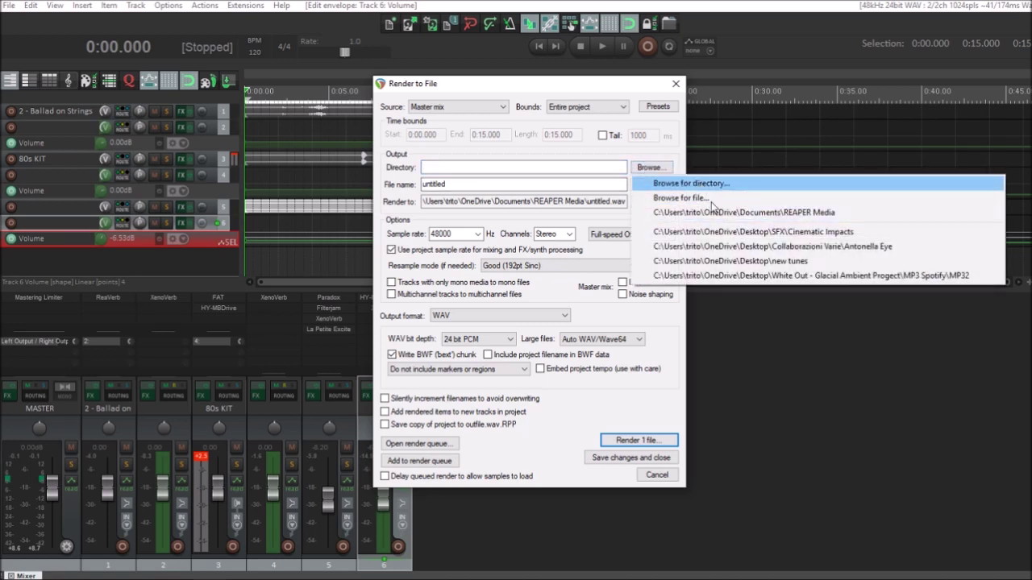
{"action": "left_click", "coordinate": [750, 233]}
- Name the render file 02 - Dark Impact, set the speed to Online Render, and start rendering
{"action": "key", "text": "Tab"}
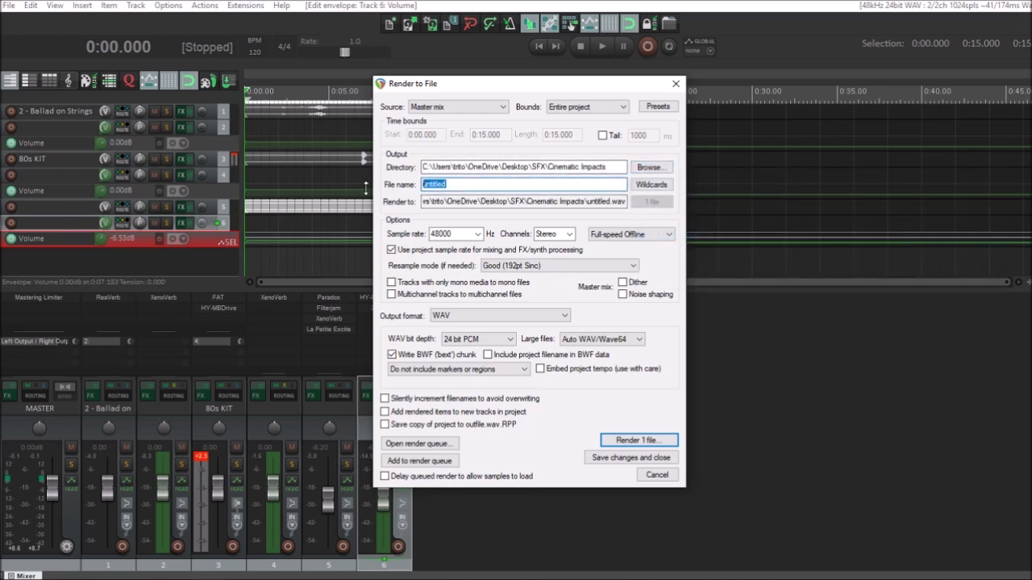
{"action": "type", "text": "02 - Dark "}
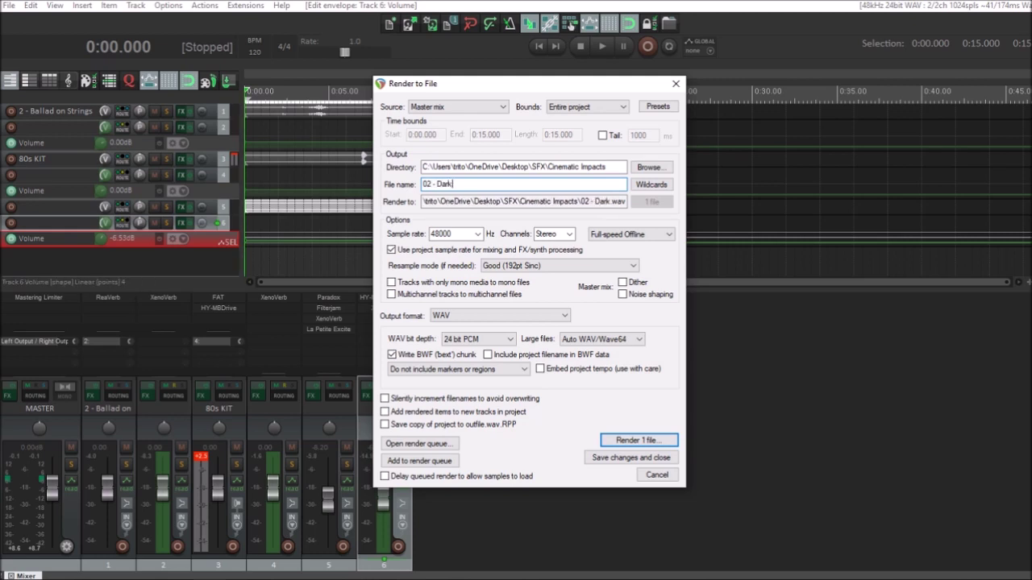
{"action": "type", "text": "Impact"}
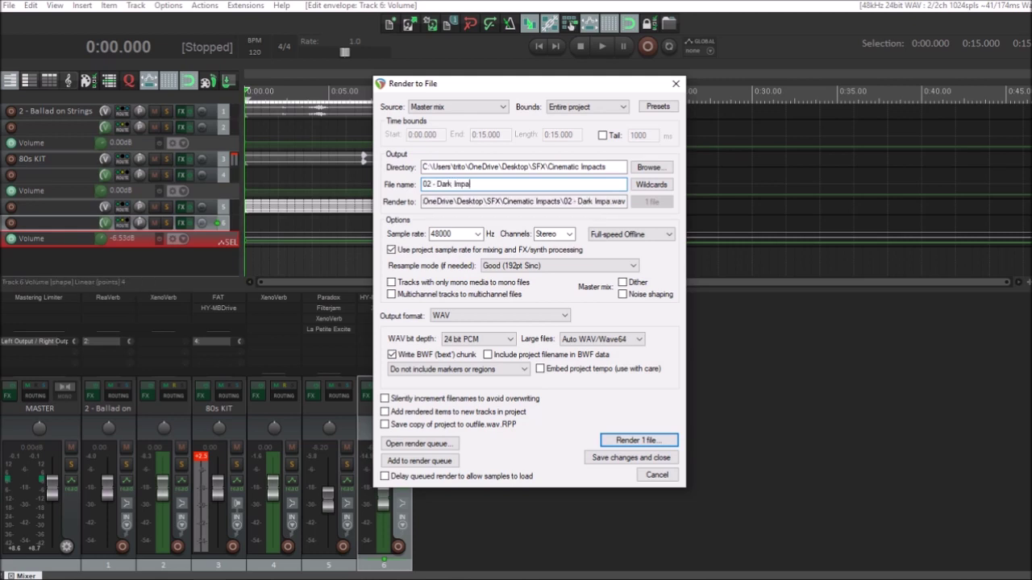
{"action": "left_click", "coordinate": [637, 235]}
{"action": "left_click", "coordinate": [632, 263]}
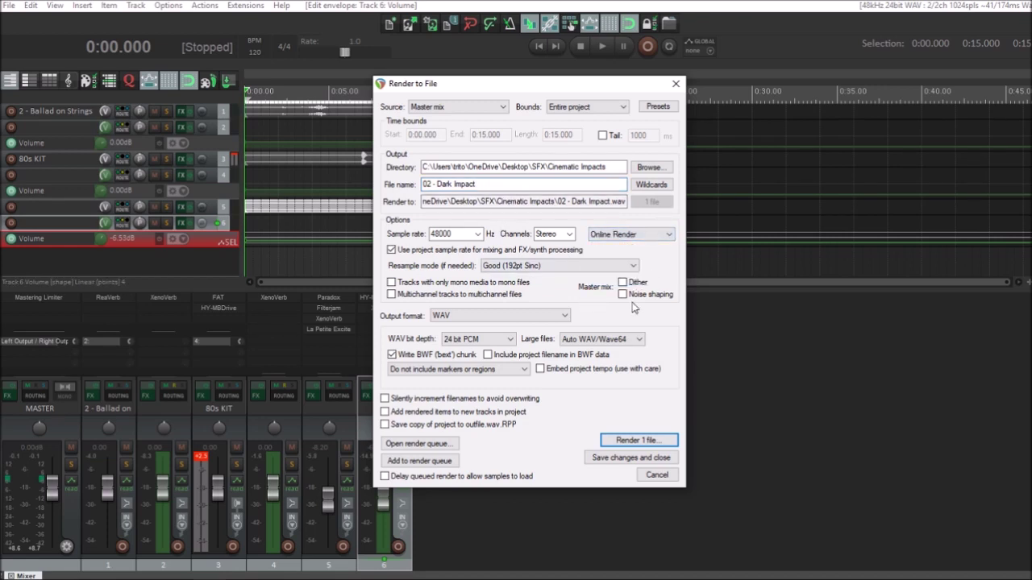
{"action": "left_click", "coordinate": [636, 440]}
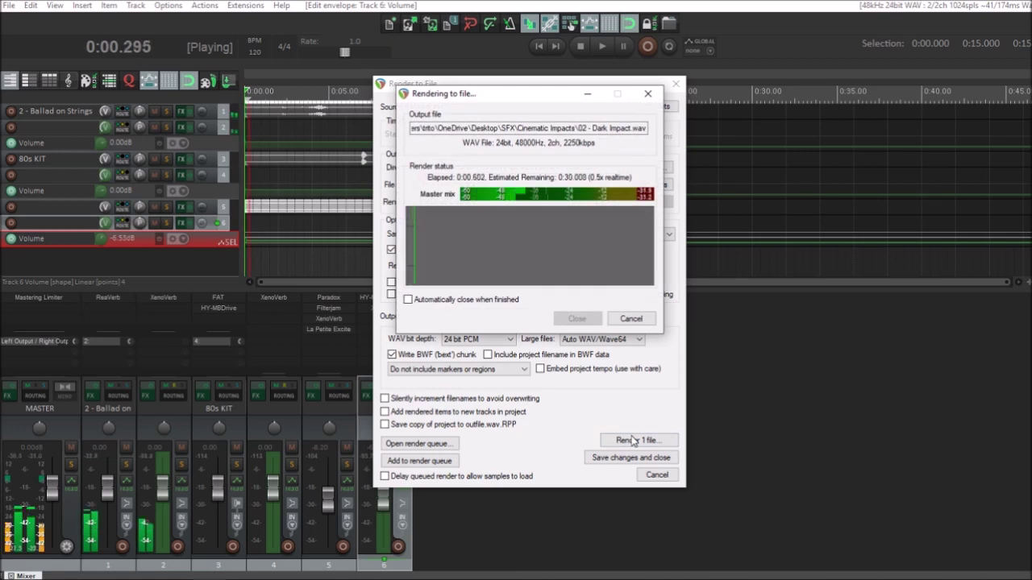